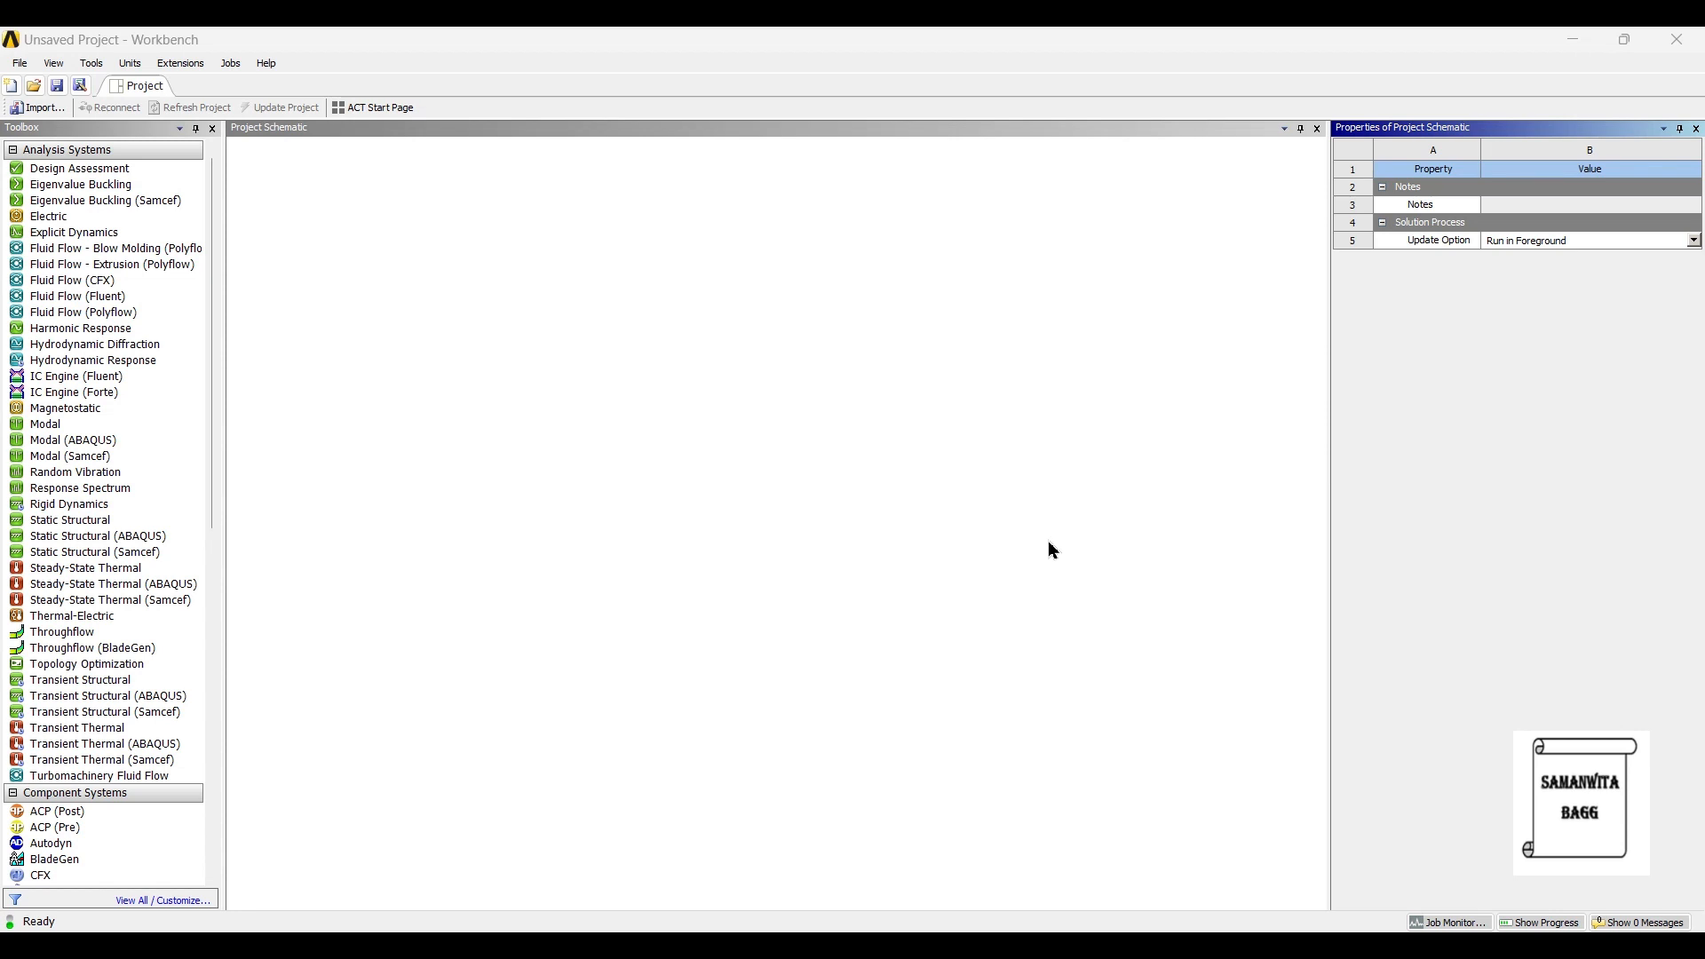
Step: Add a Static Structural system to the project schematic and open the General Materials library in its Engineering Data
left_click_drag(130, 522, 614, 466)
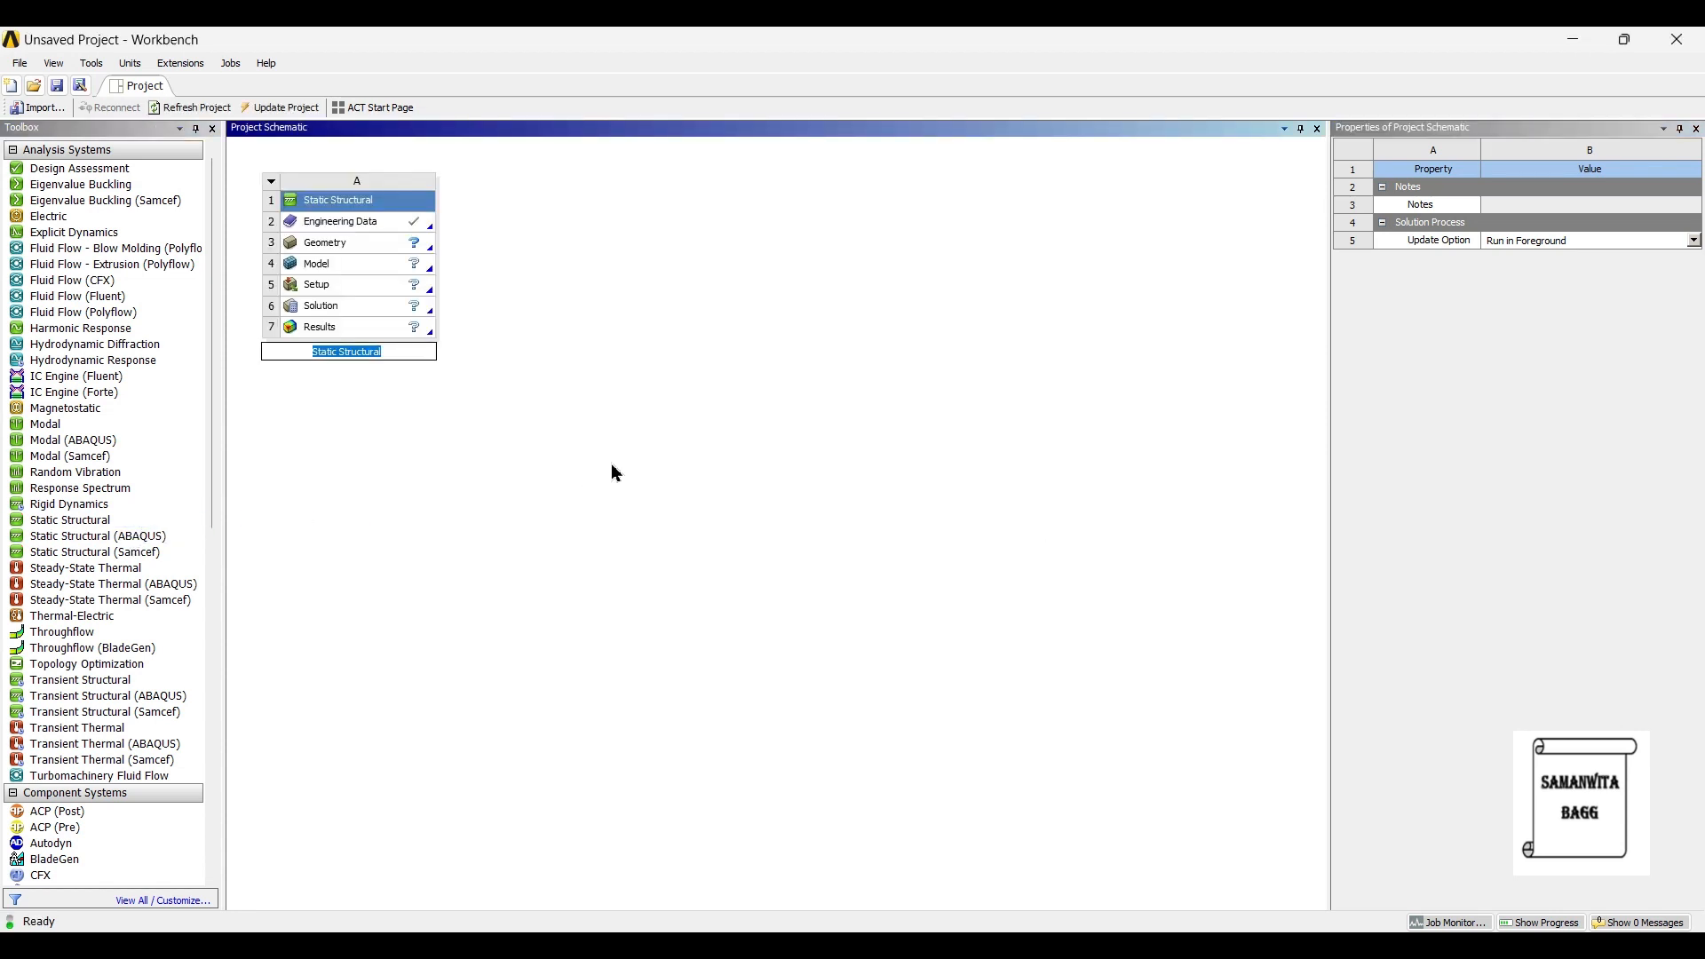
double_click(340, 222)
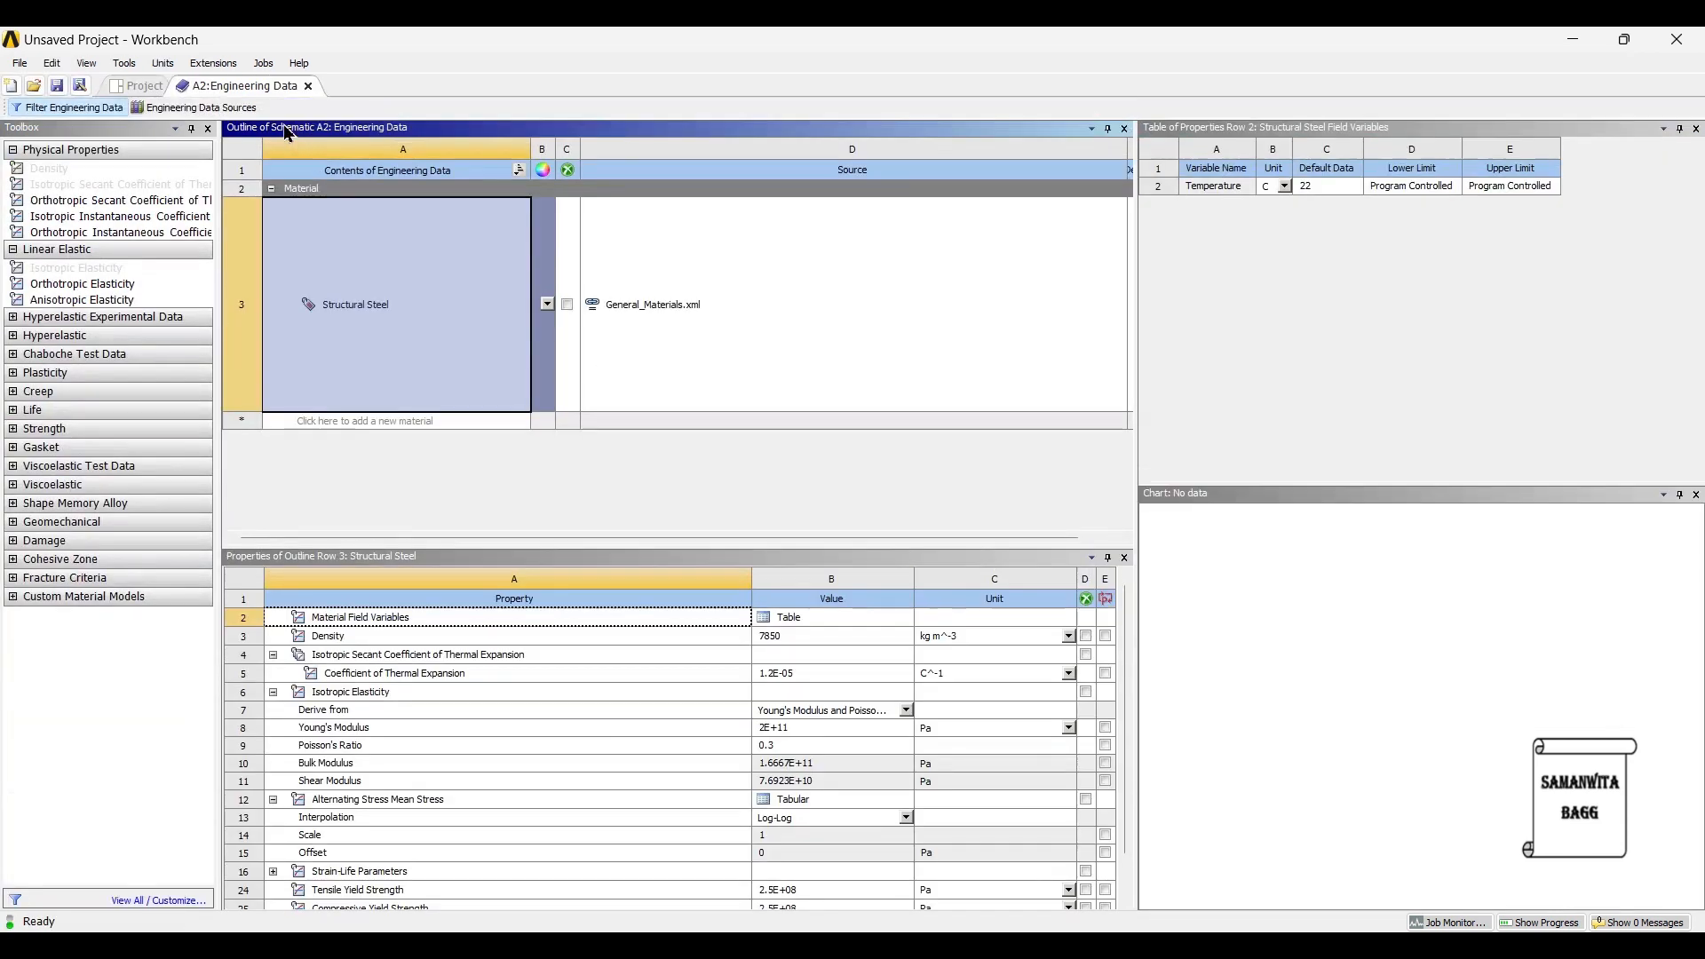
left_click(195, 107)
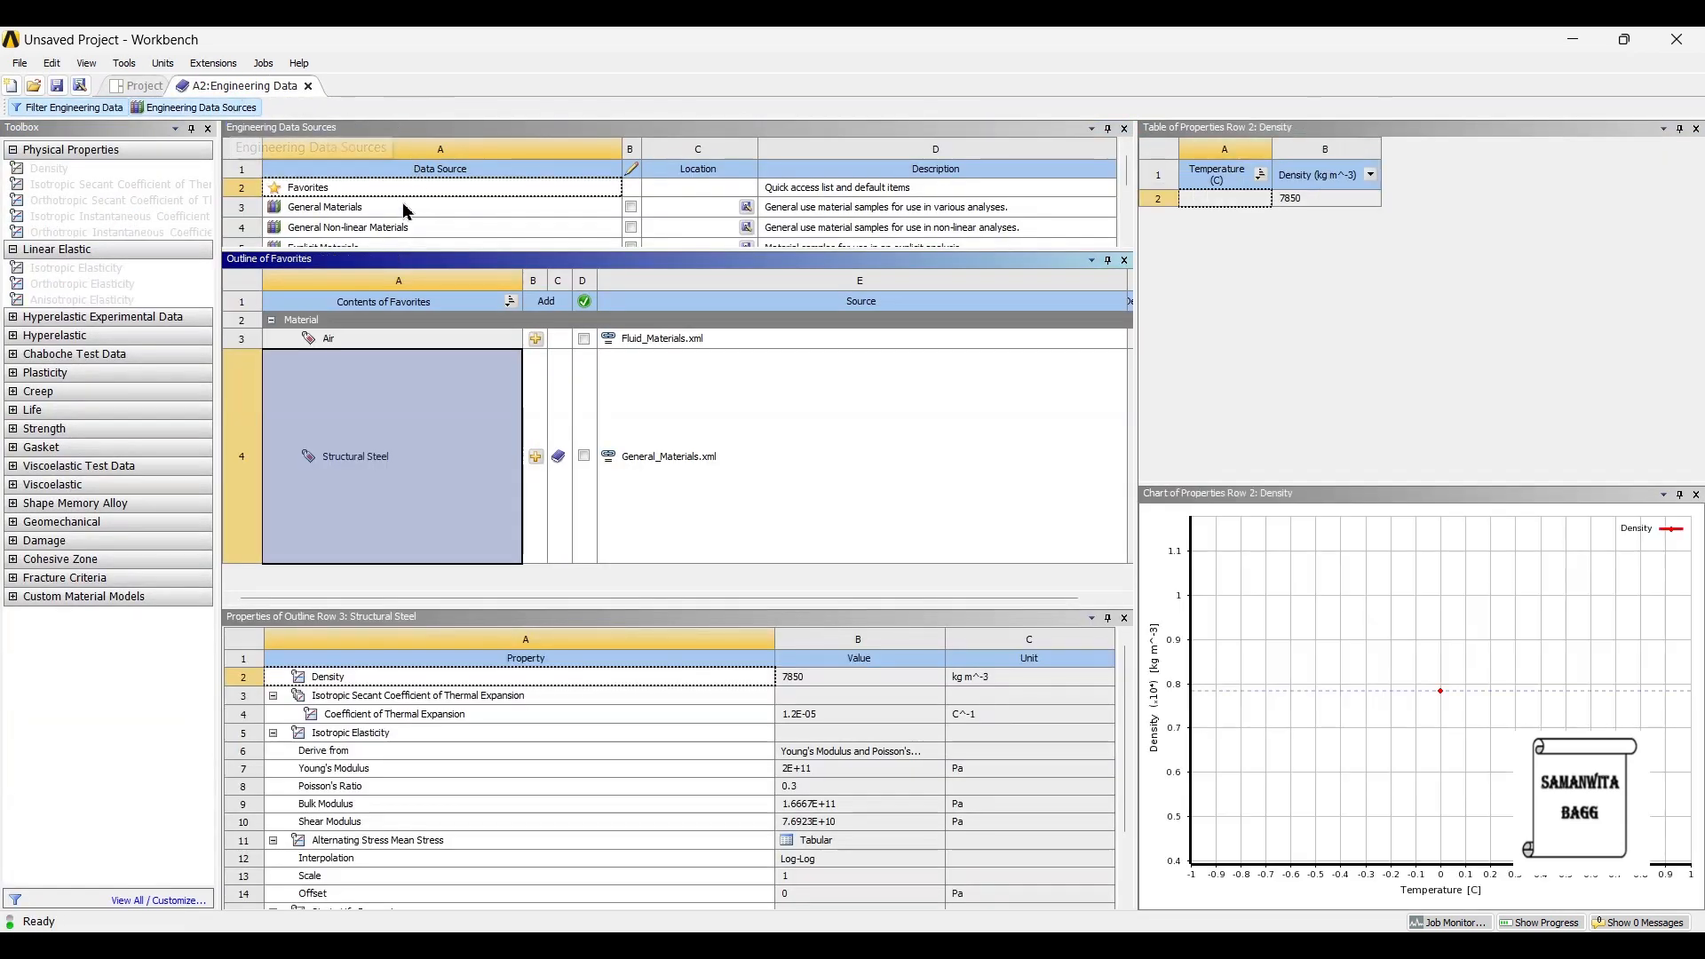
left_click(360, 209)
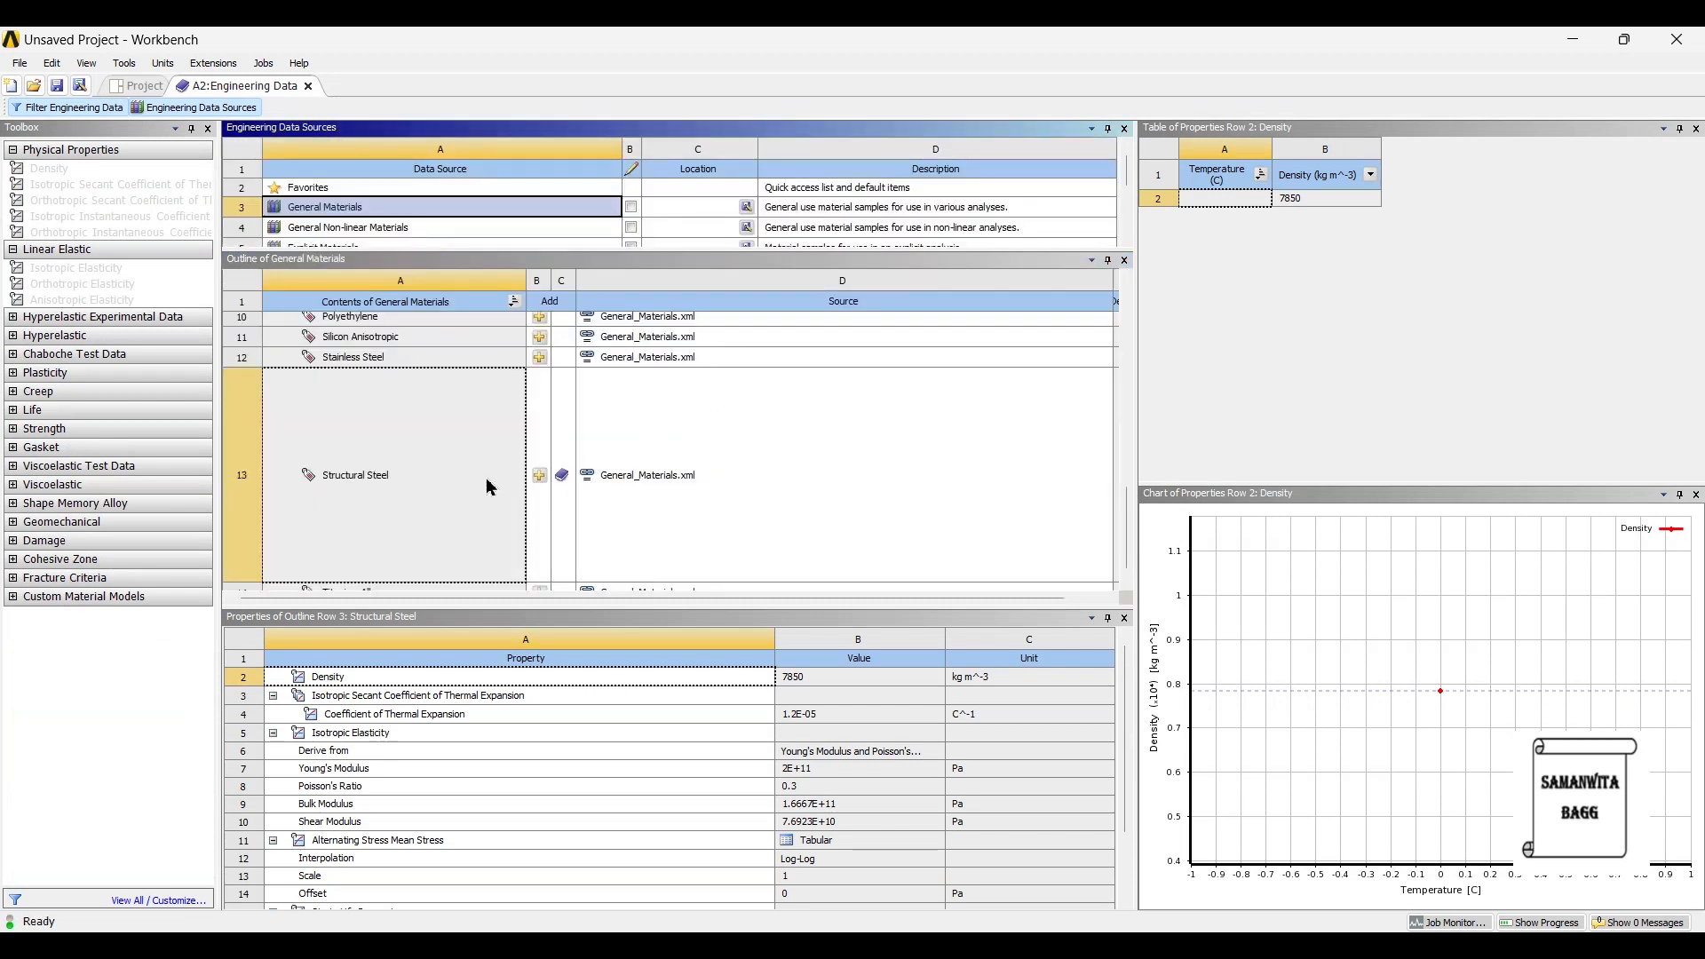
Step: Add Stainless Steel, Aluminum Alloy and Polyethylene to the engineering data, then return to the project schematic and update the project
left_click(539, 359)
scroll(451, 444, "up", 3)
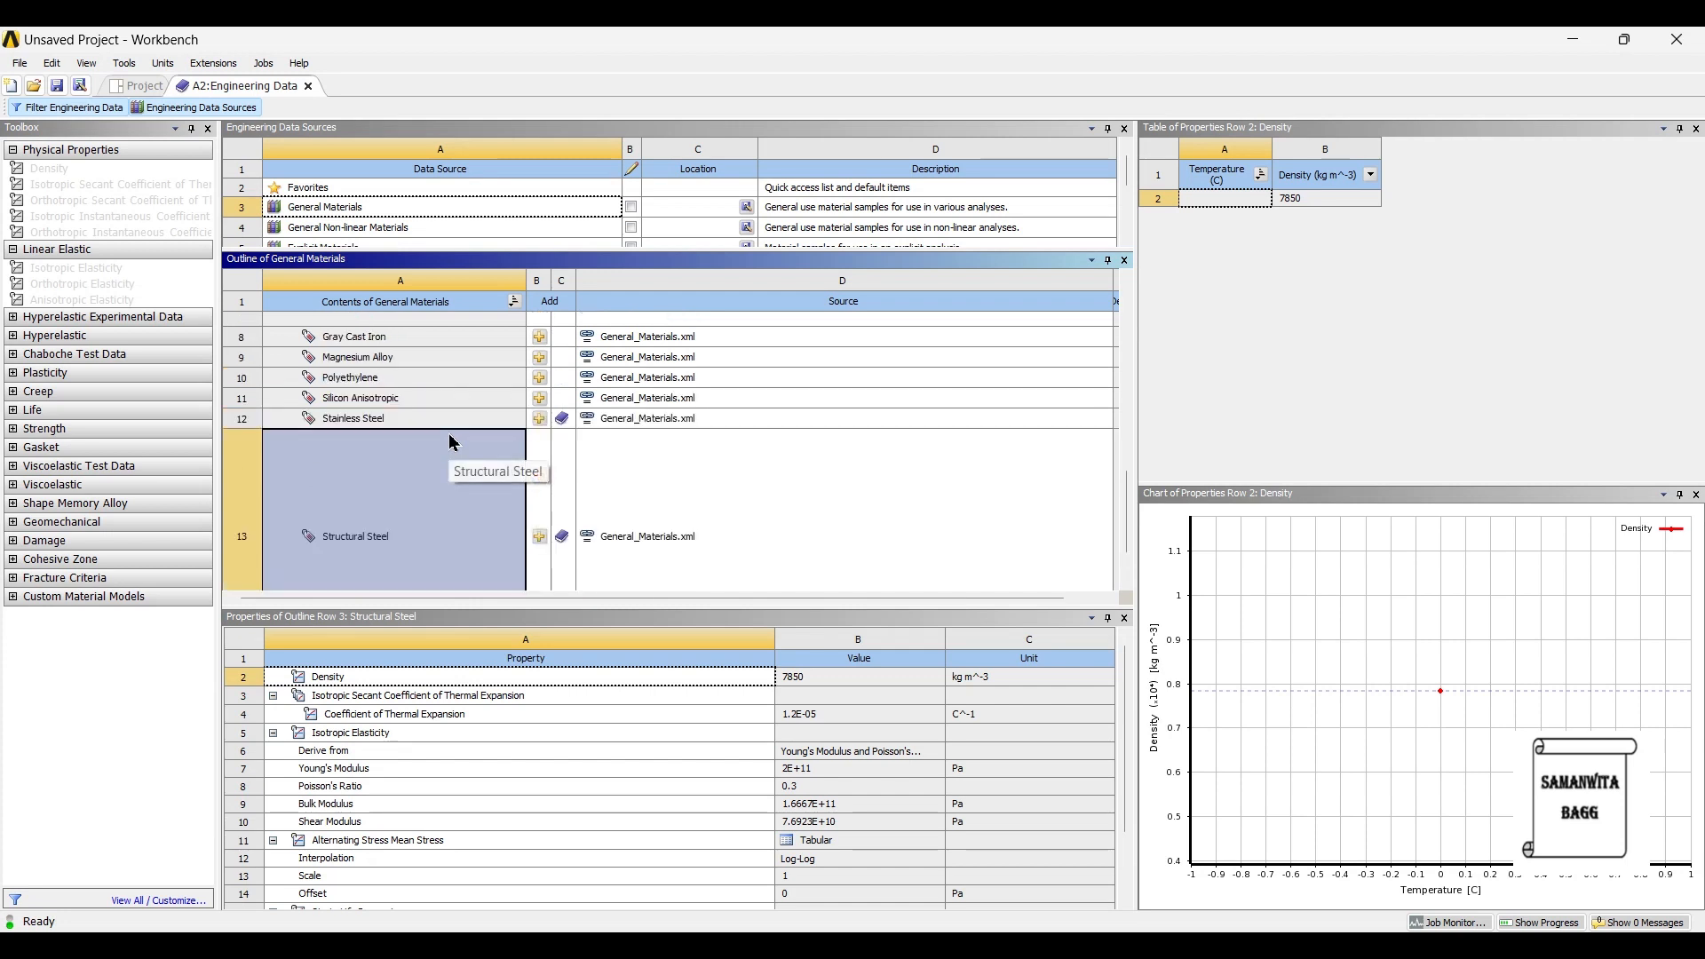
left_click(539, 455)
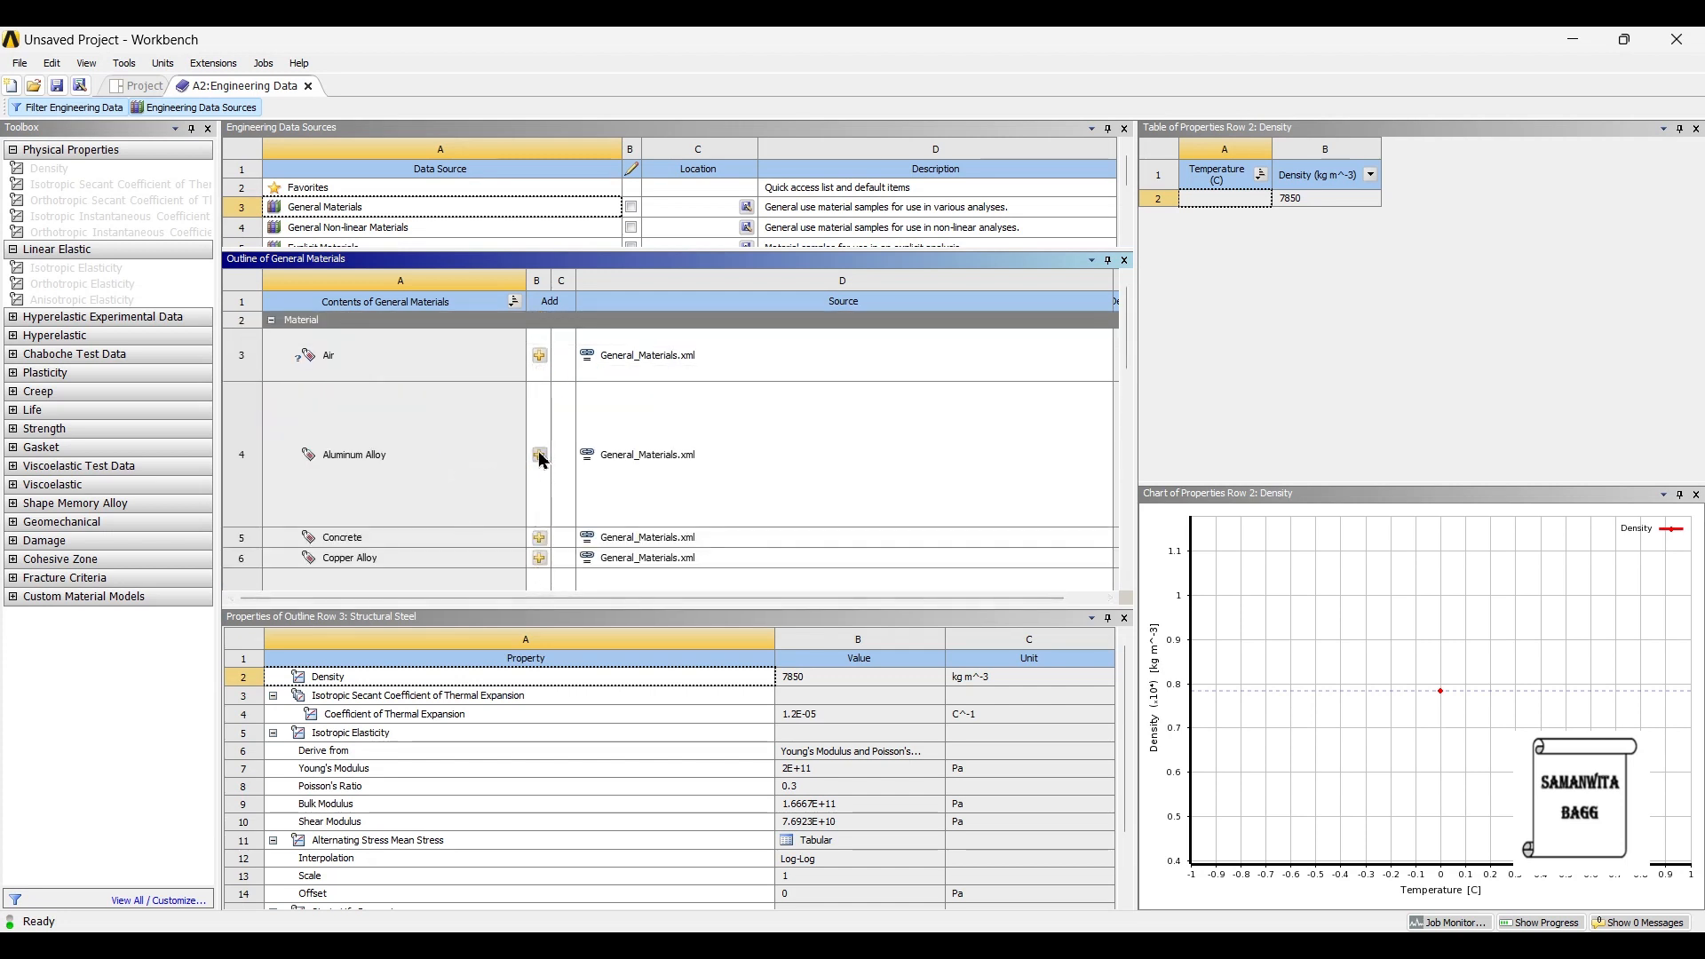
scroll(476, 503, "up", 1)
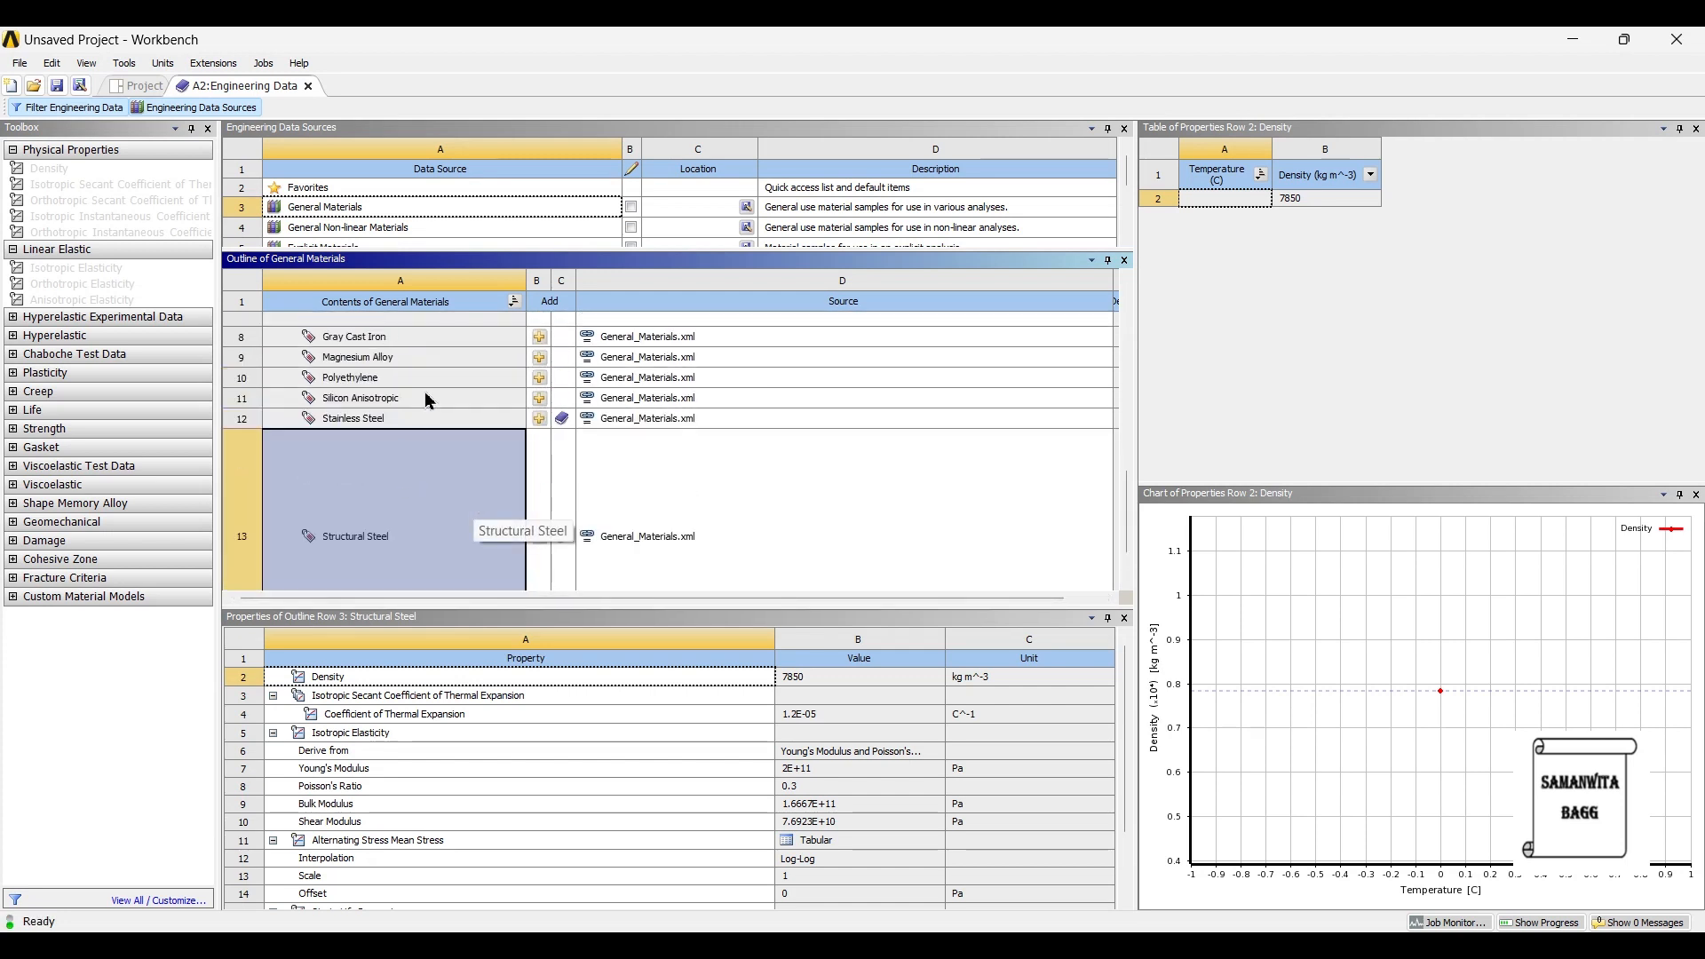
left_click(539, 378)
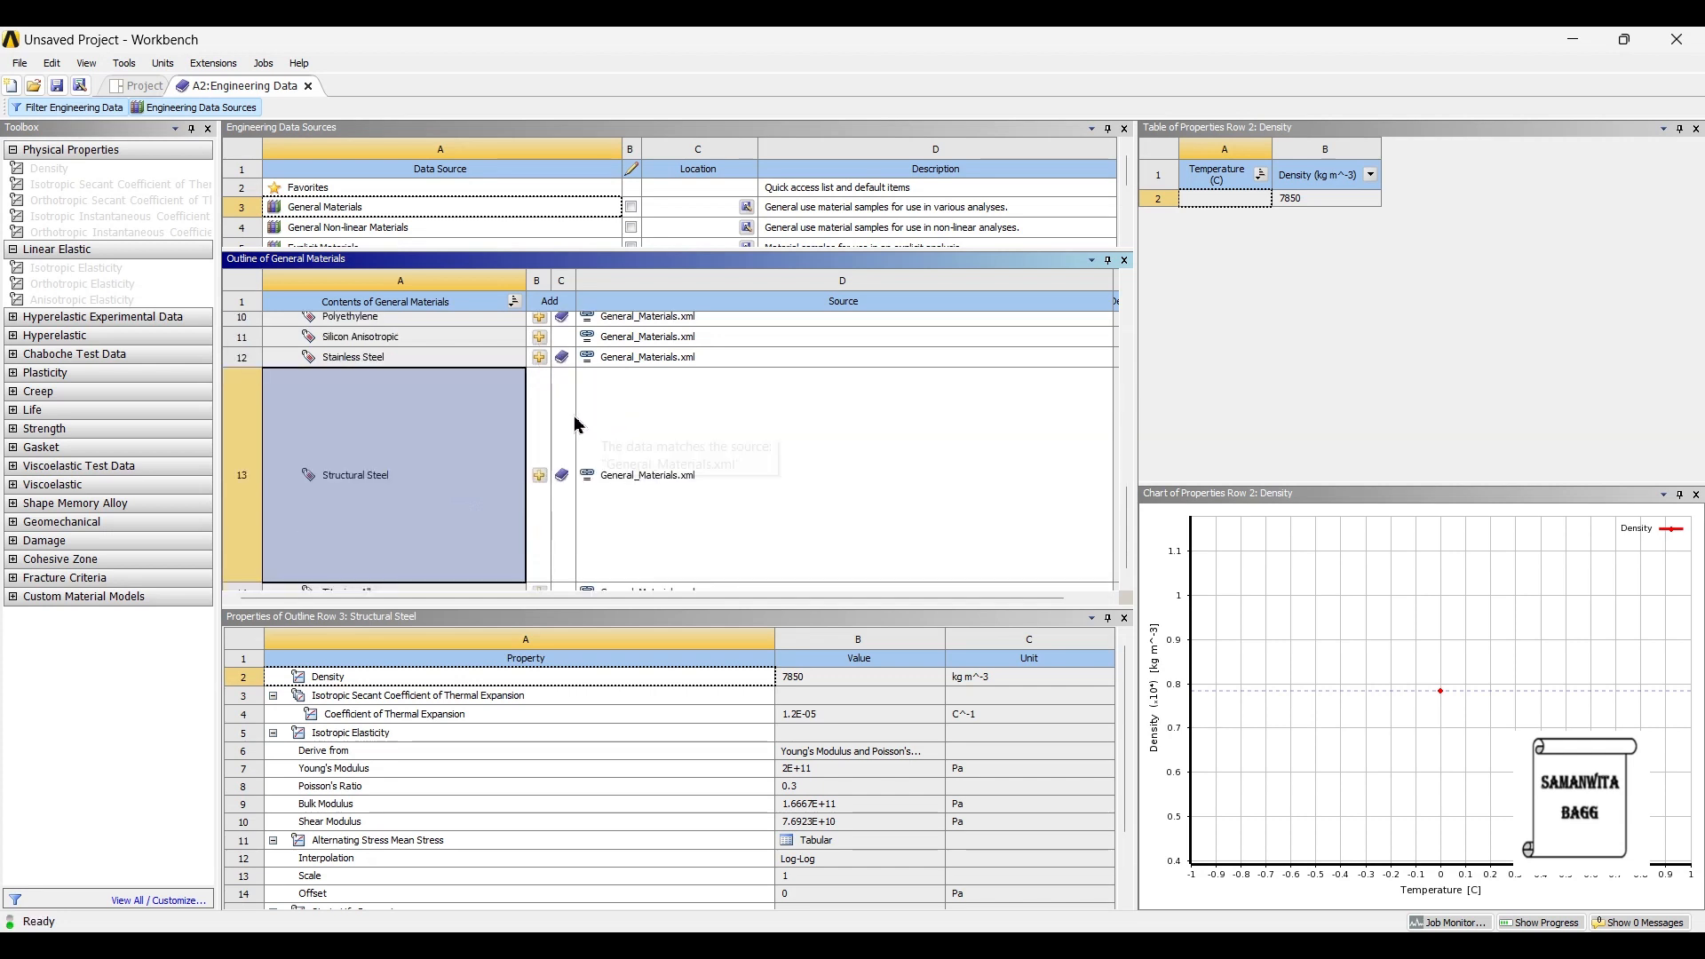
left_click(142, 86)
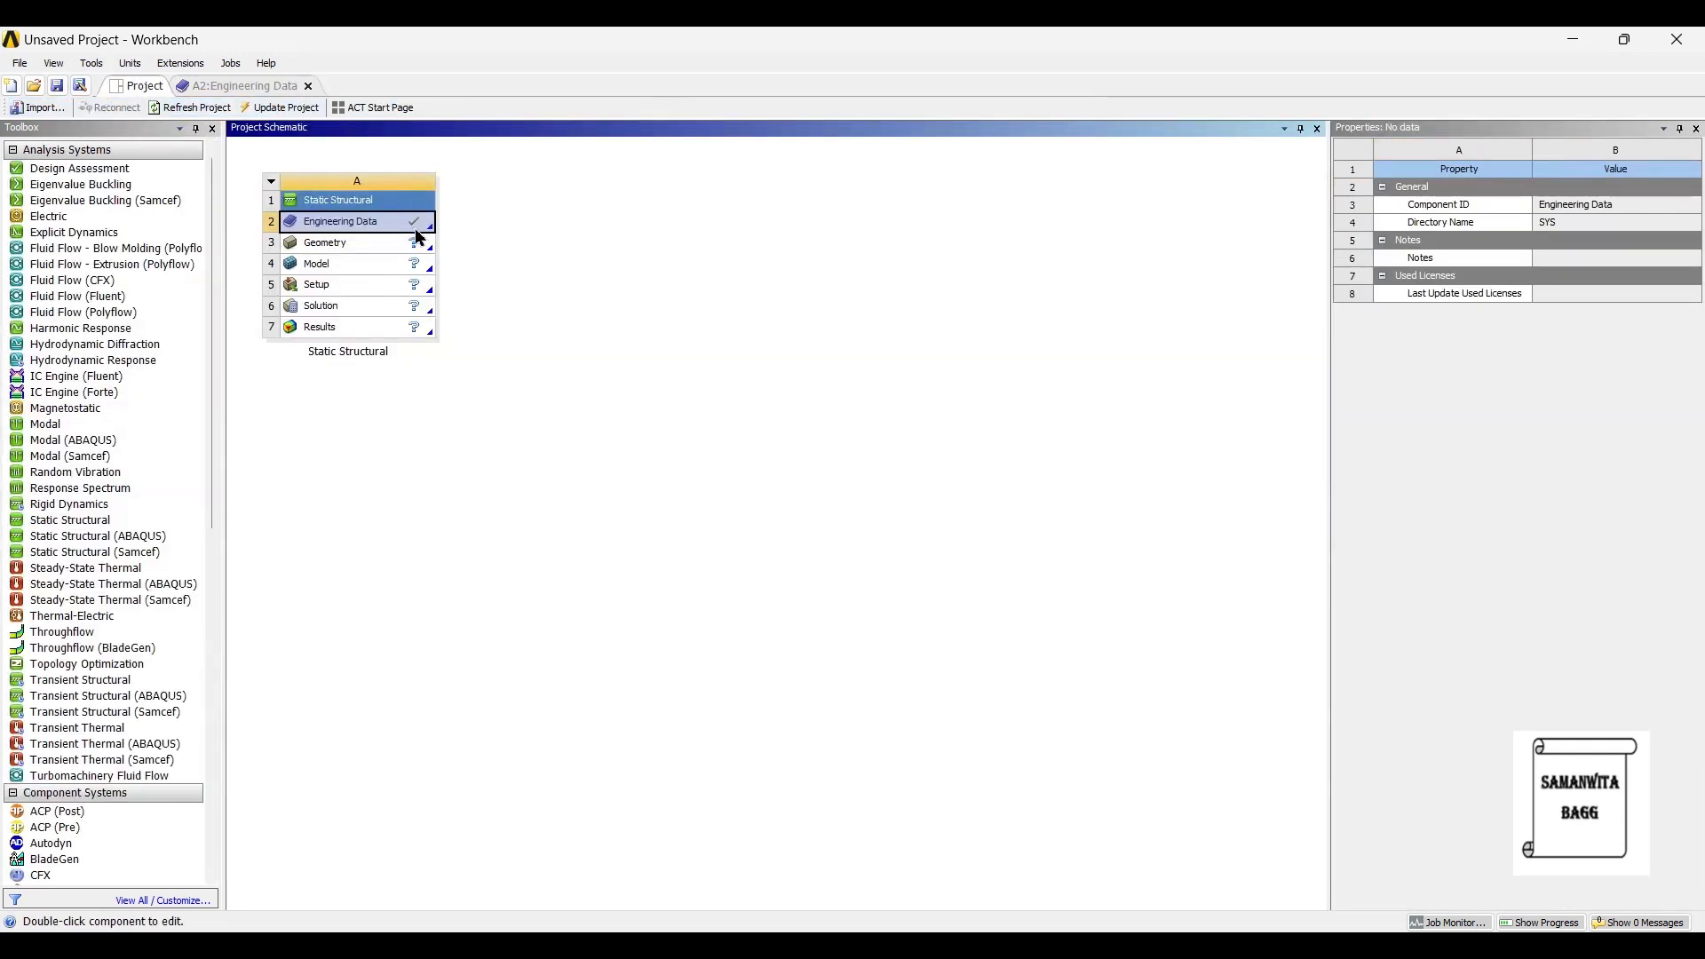
left_click(280, 109)
Step: Import Mobile Stand 2.step from the PHONE STAND > Mobile stand 2 folder as the Static Structural system's geometry
left_click(350, 248)
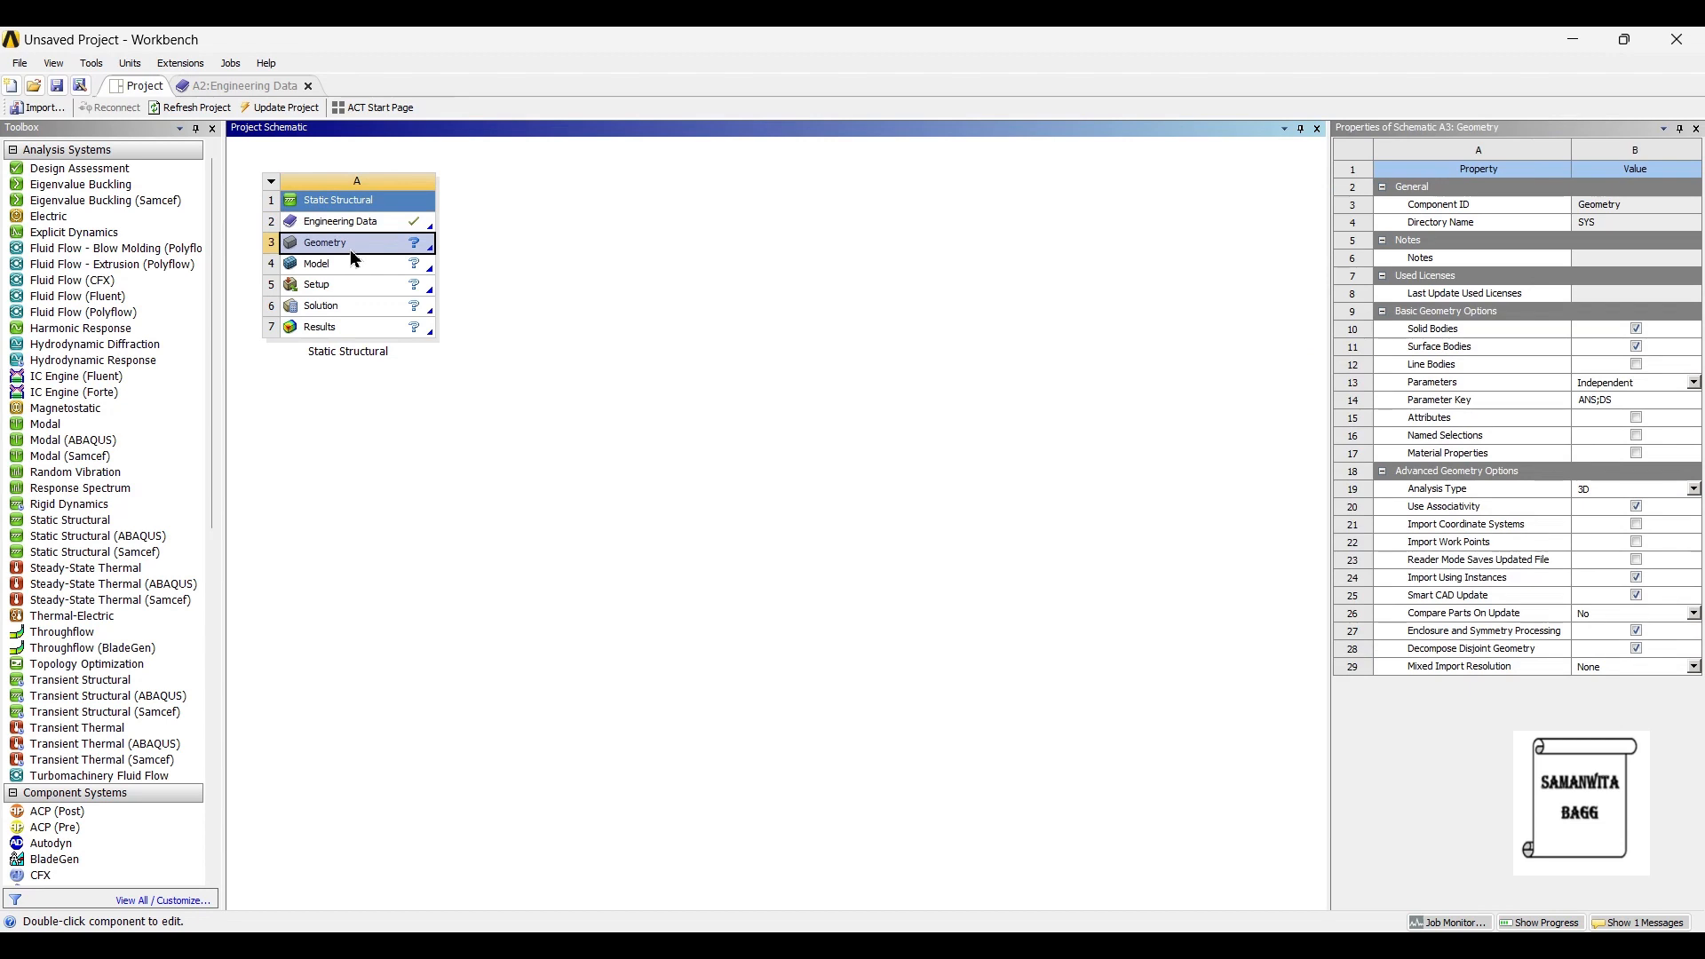
right_click(364, 246)
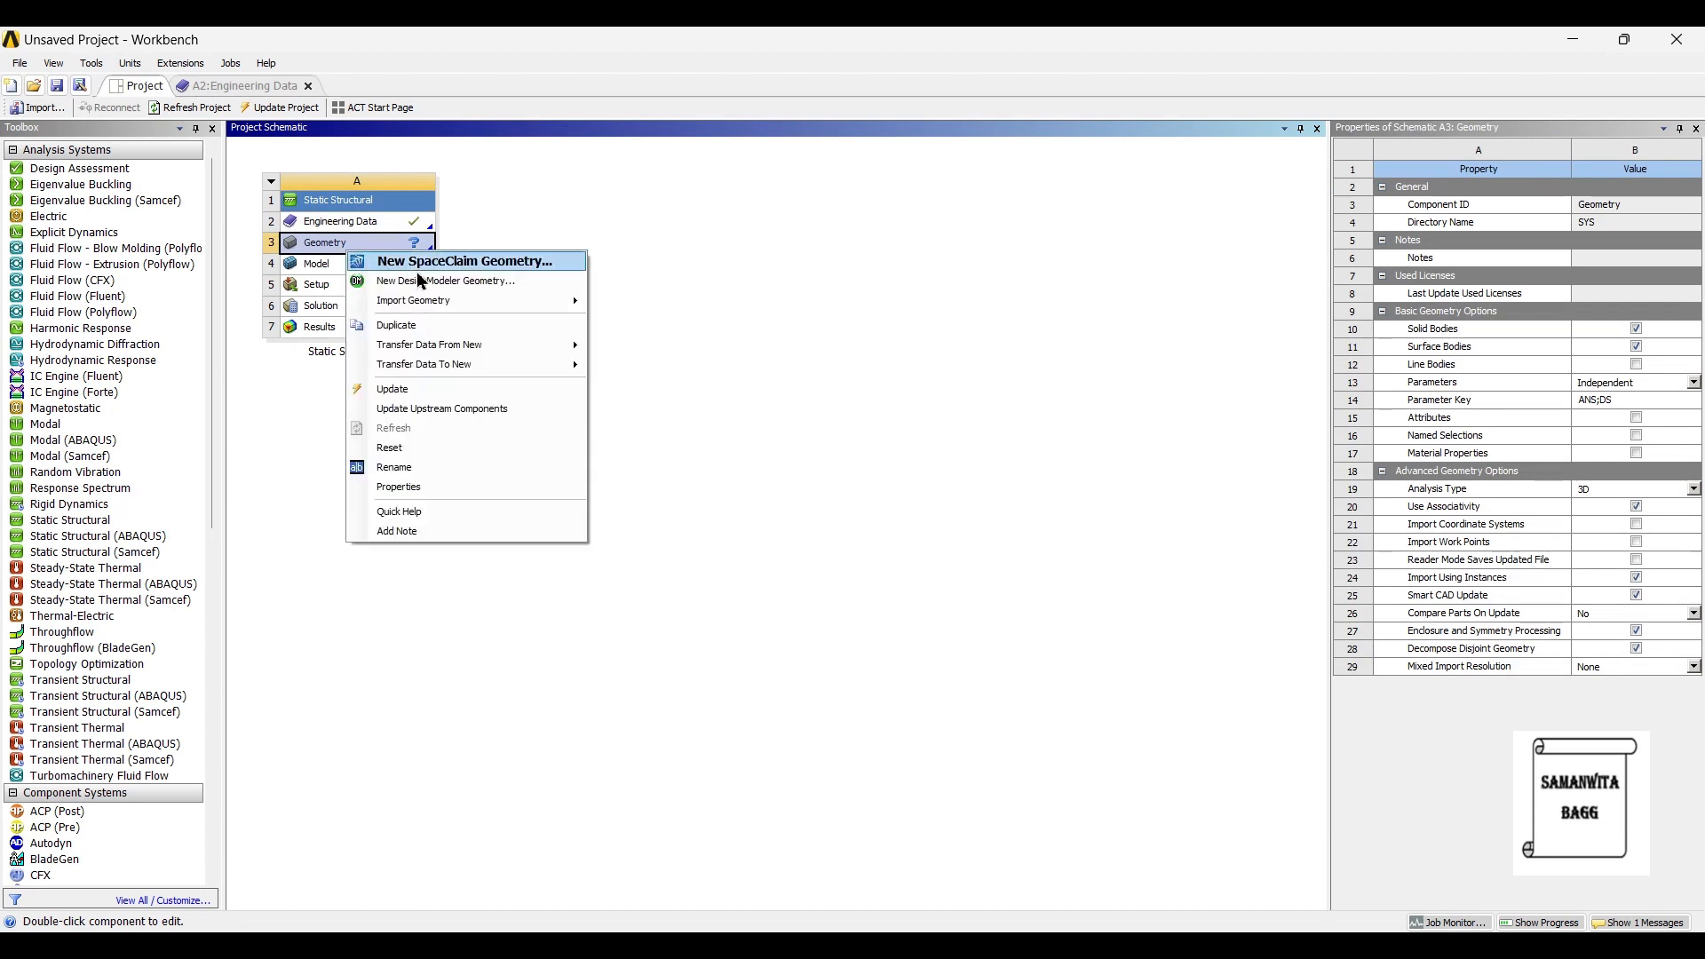
mouse_move(436, 304)
left_click(636, 301)
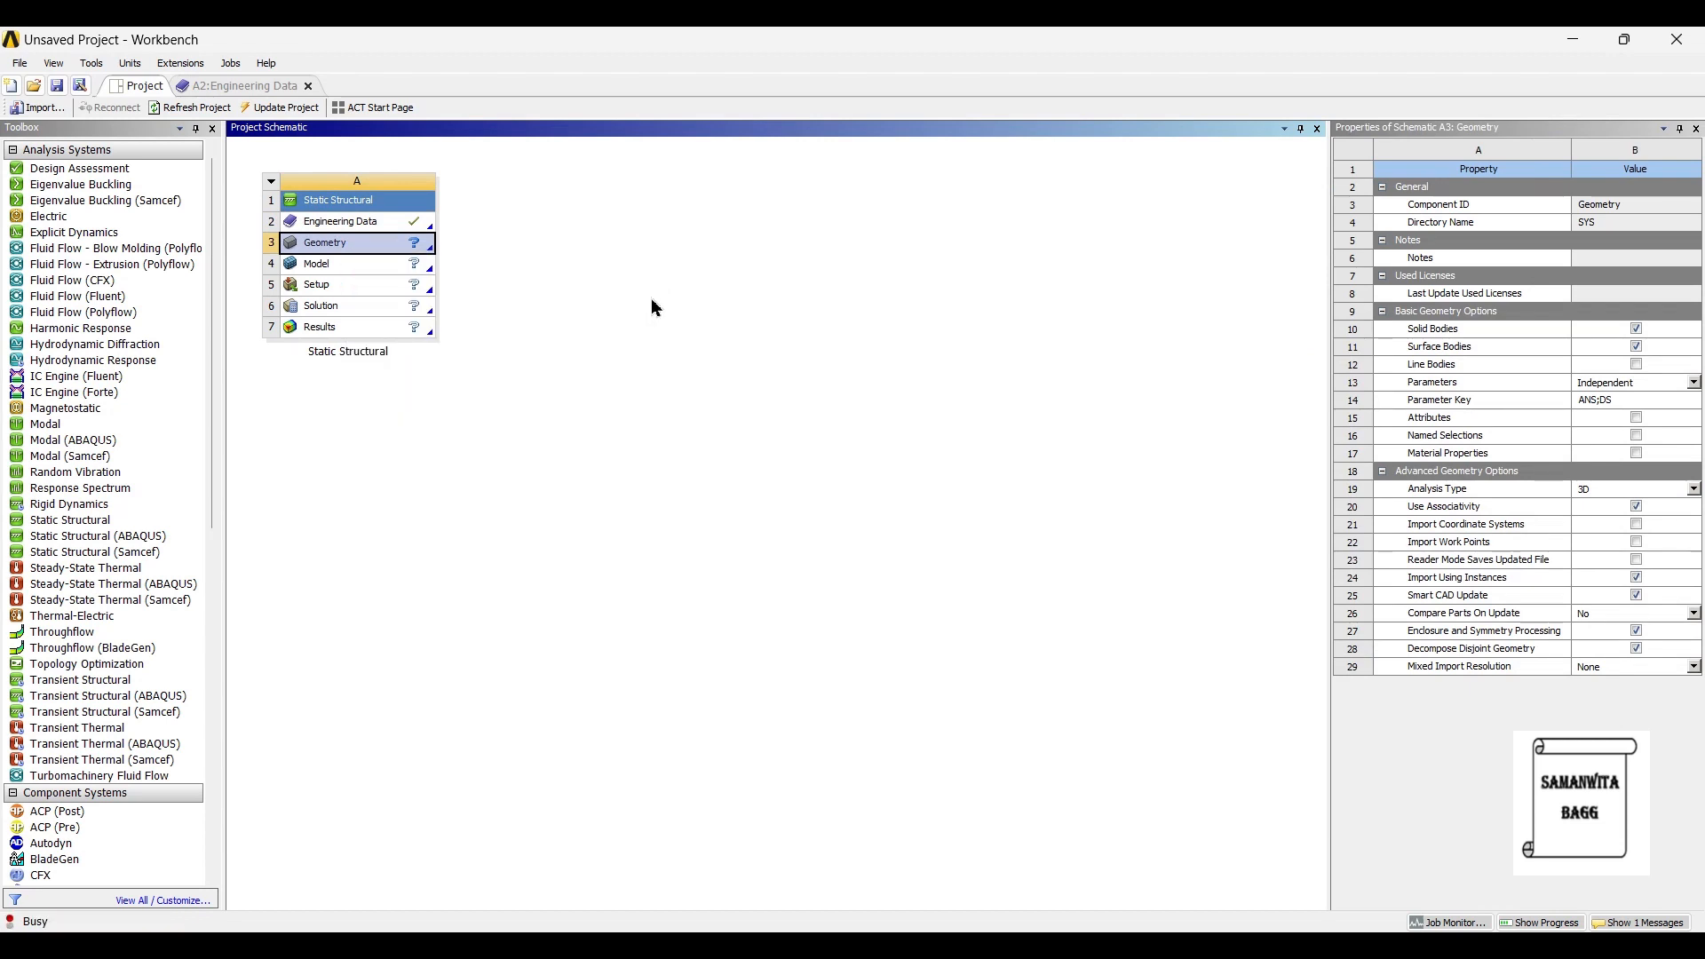
left_click(302, 116)
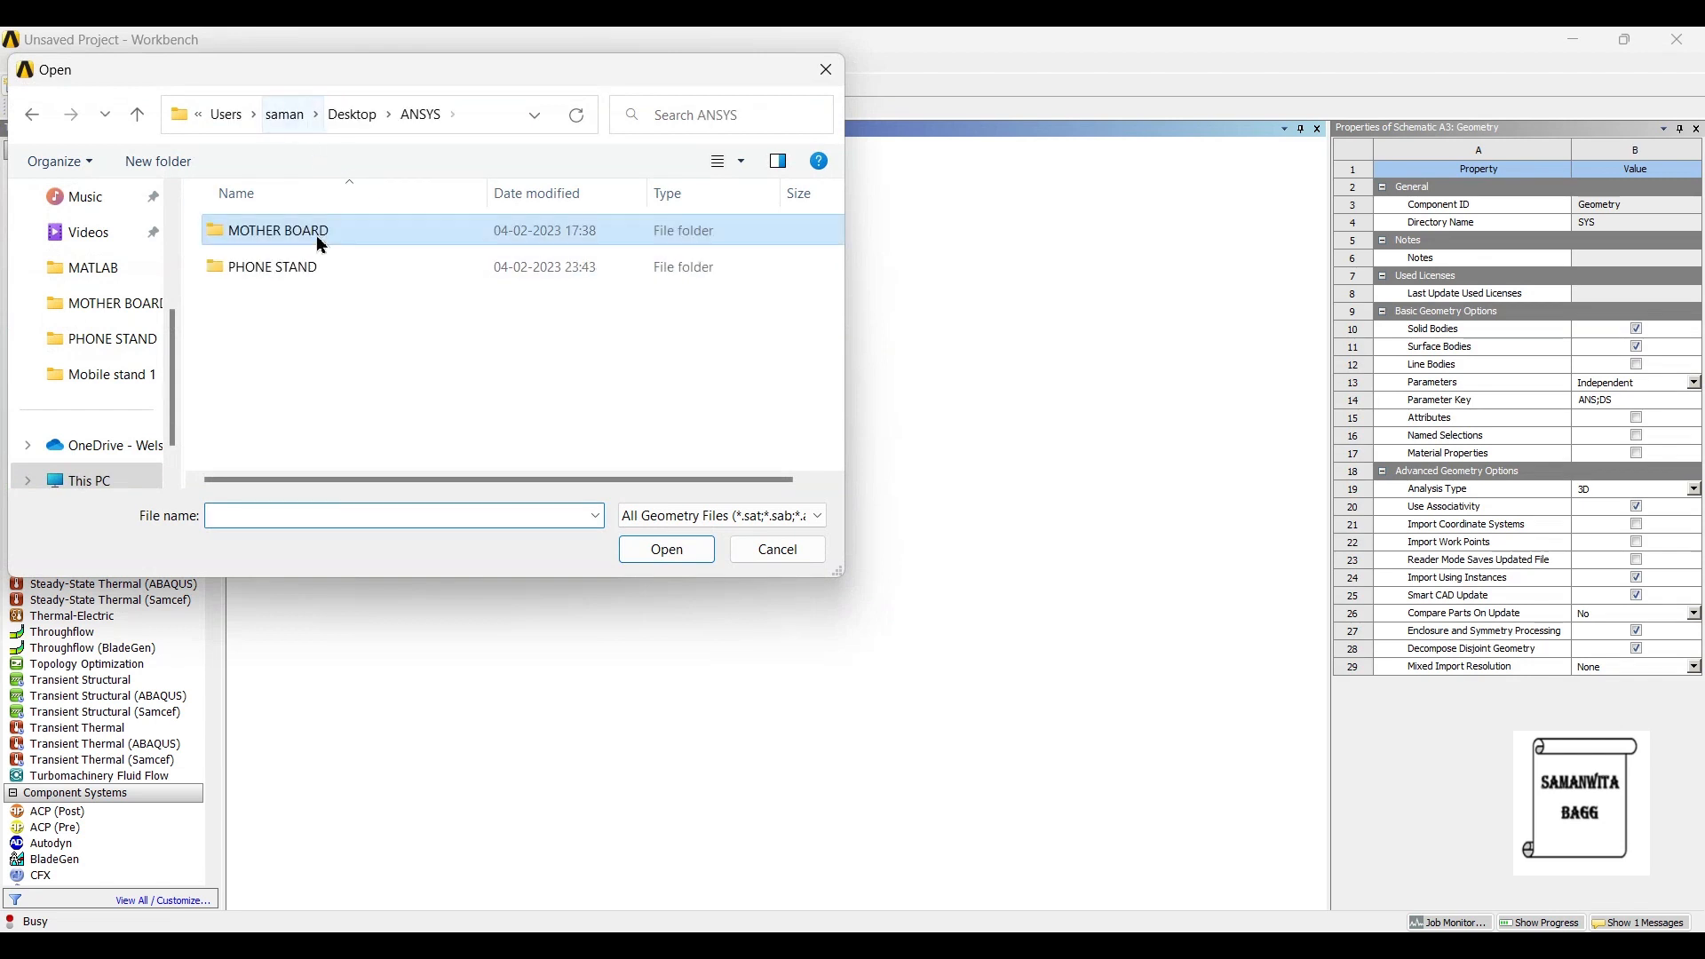
double_click(305, 279)
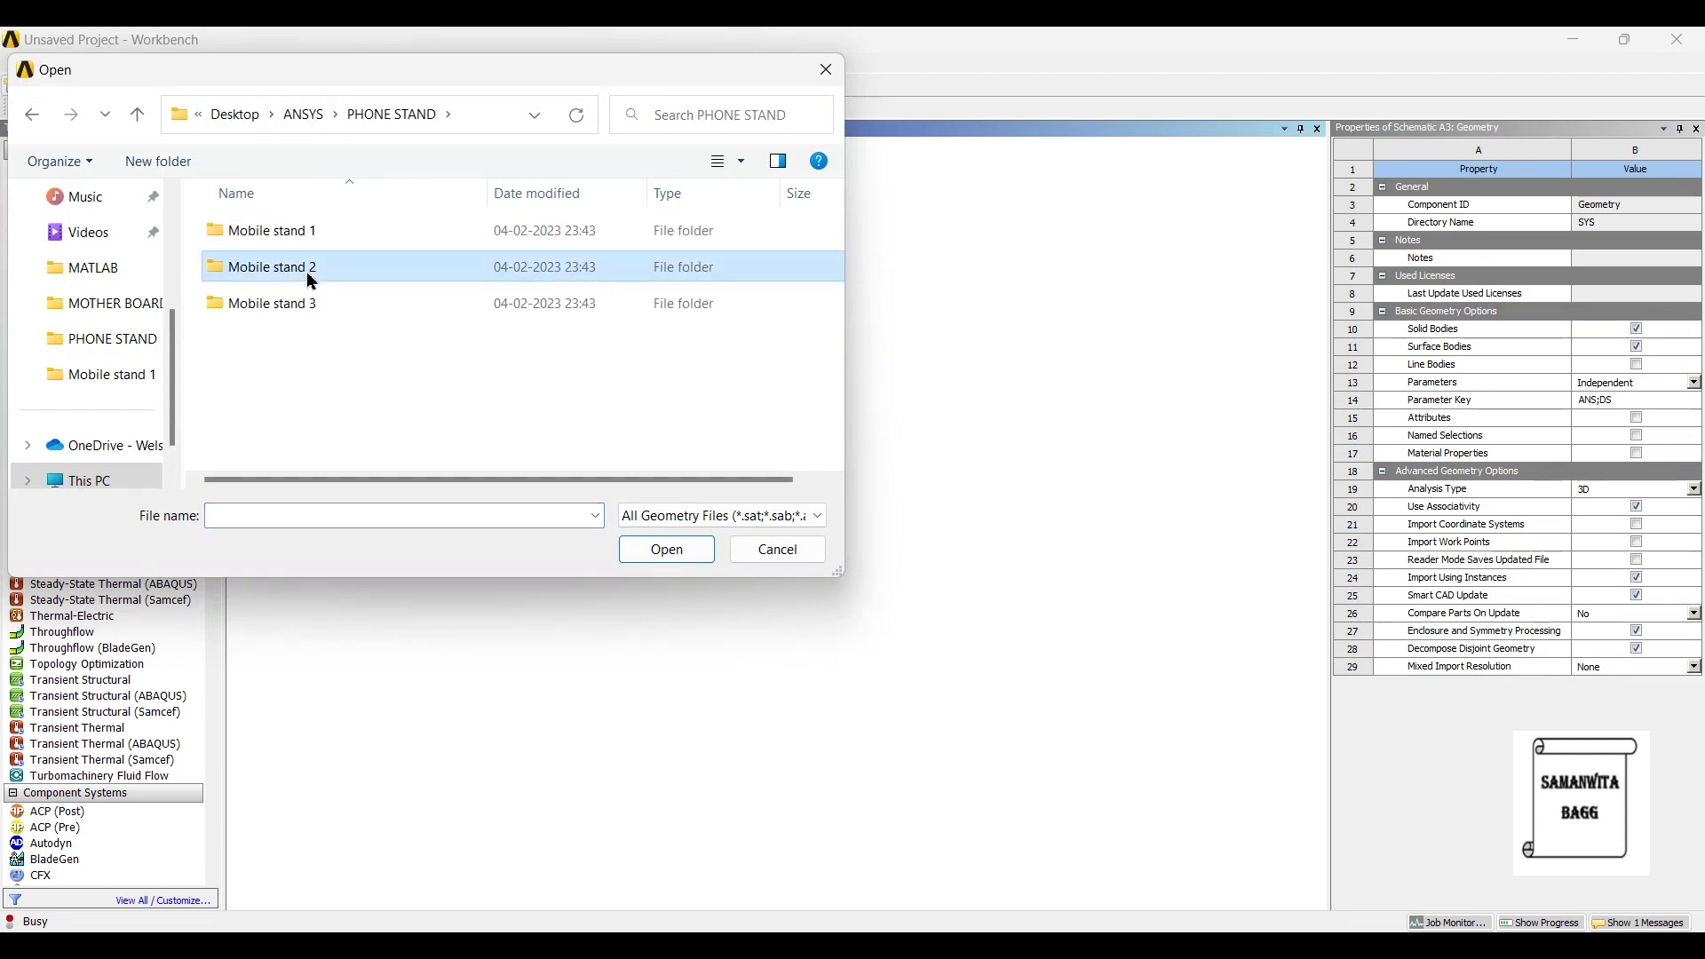
double_click(307, 272)
left_click(257, 236)
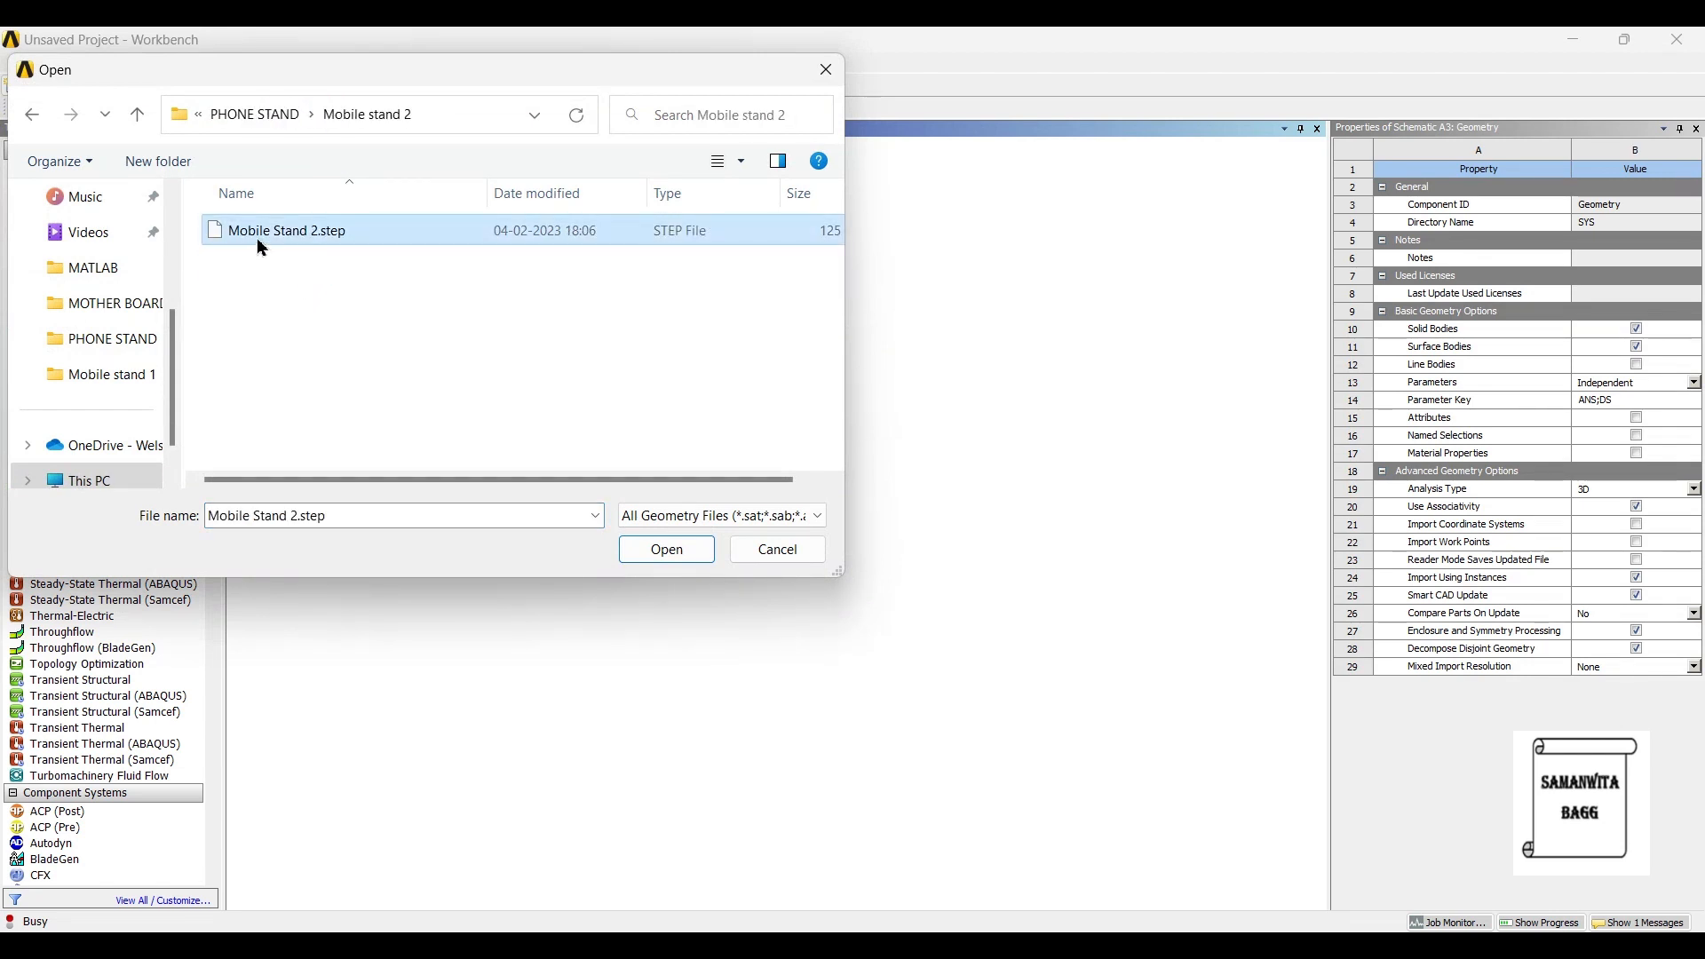
left_click(667, 551)
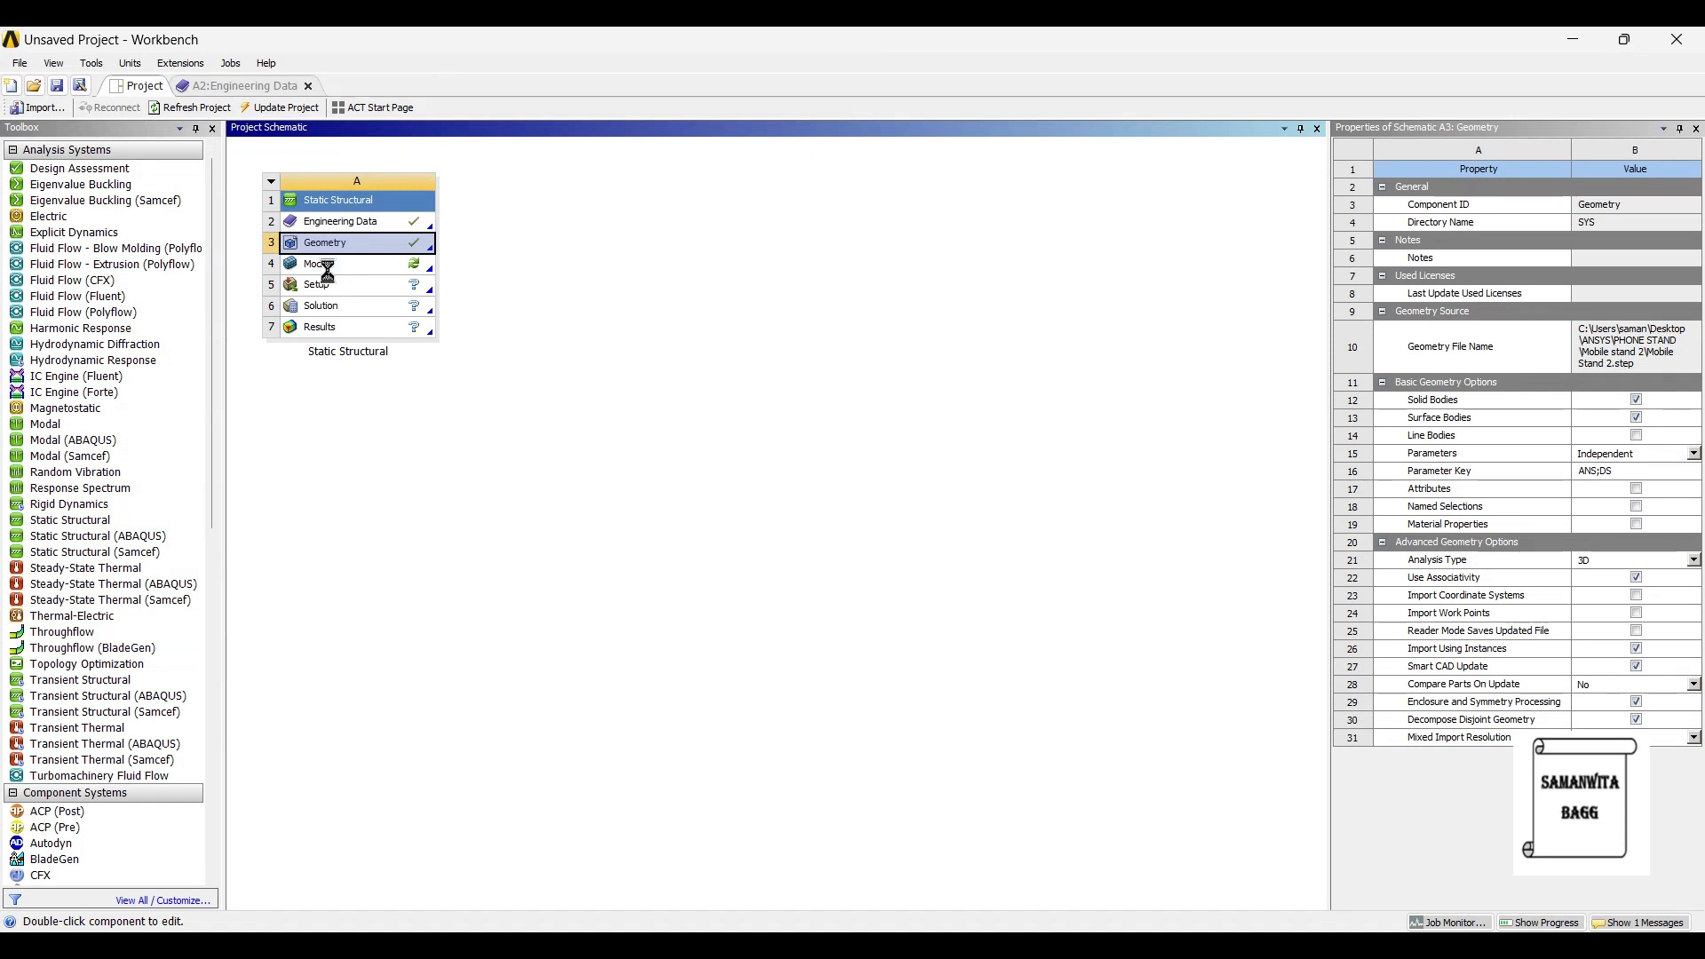
Step: Open the Static Structural system's model in Mechanical
double_click(321, 264)
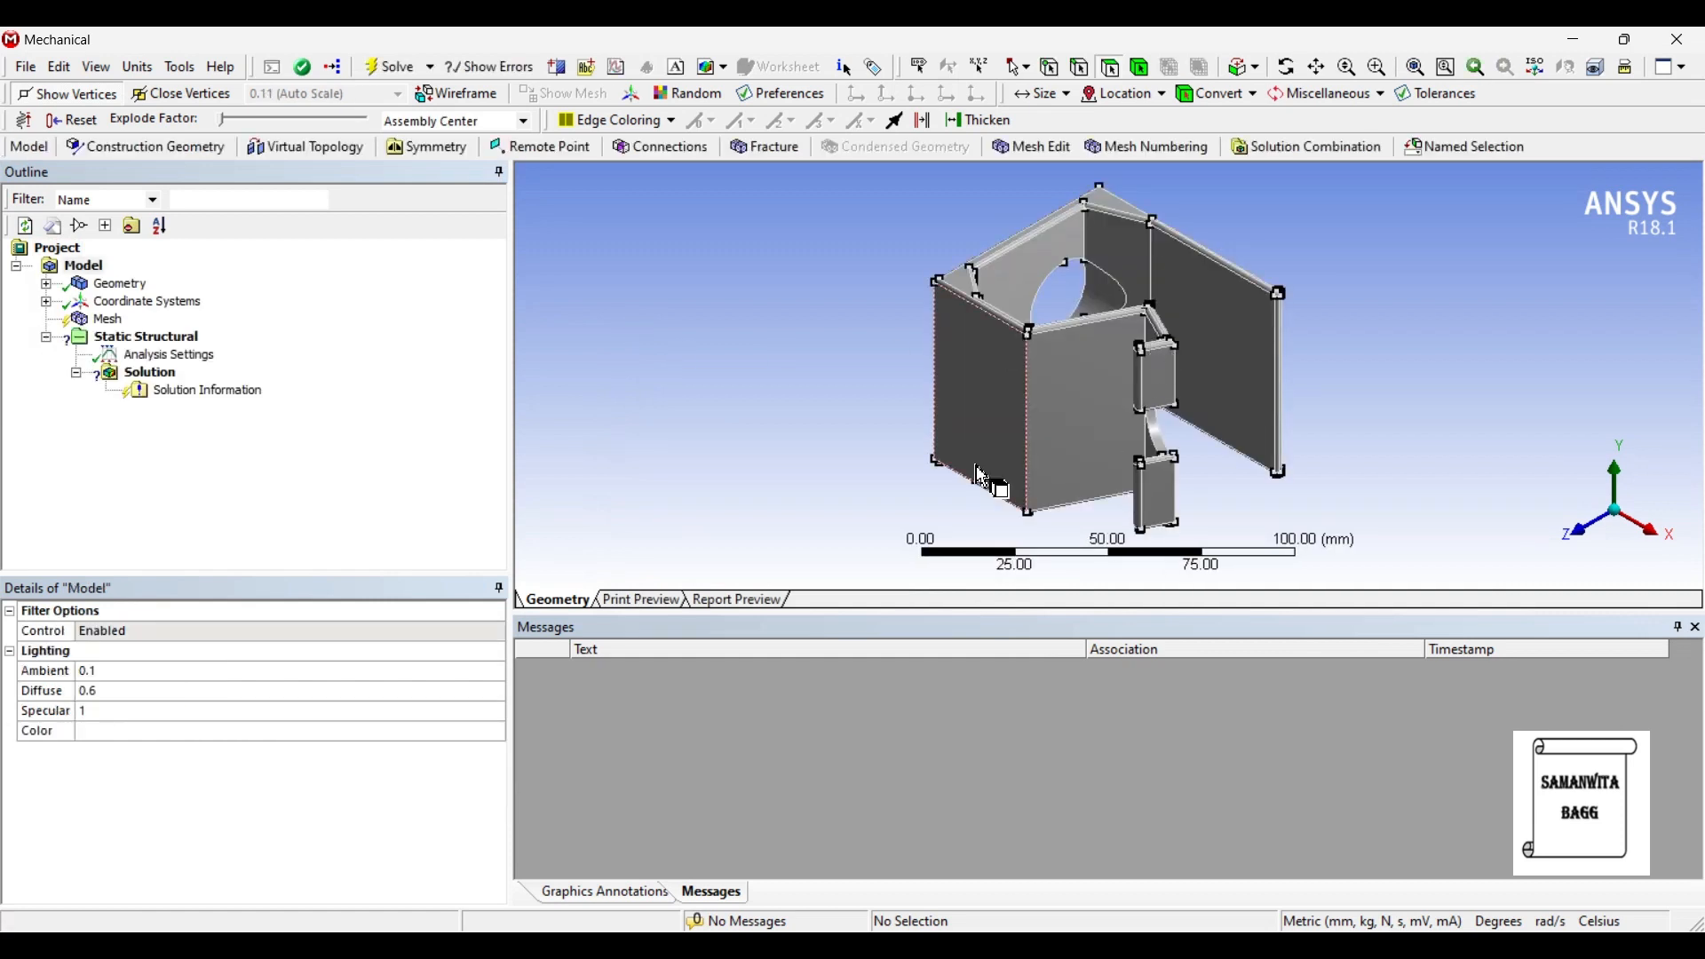
middle_click_drag(1155, 346, 1070, 492)
middle_click_drag(1166, 450, 1190, 457)
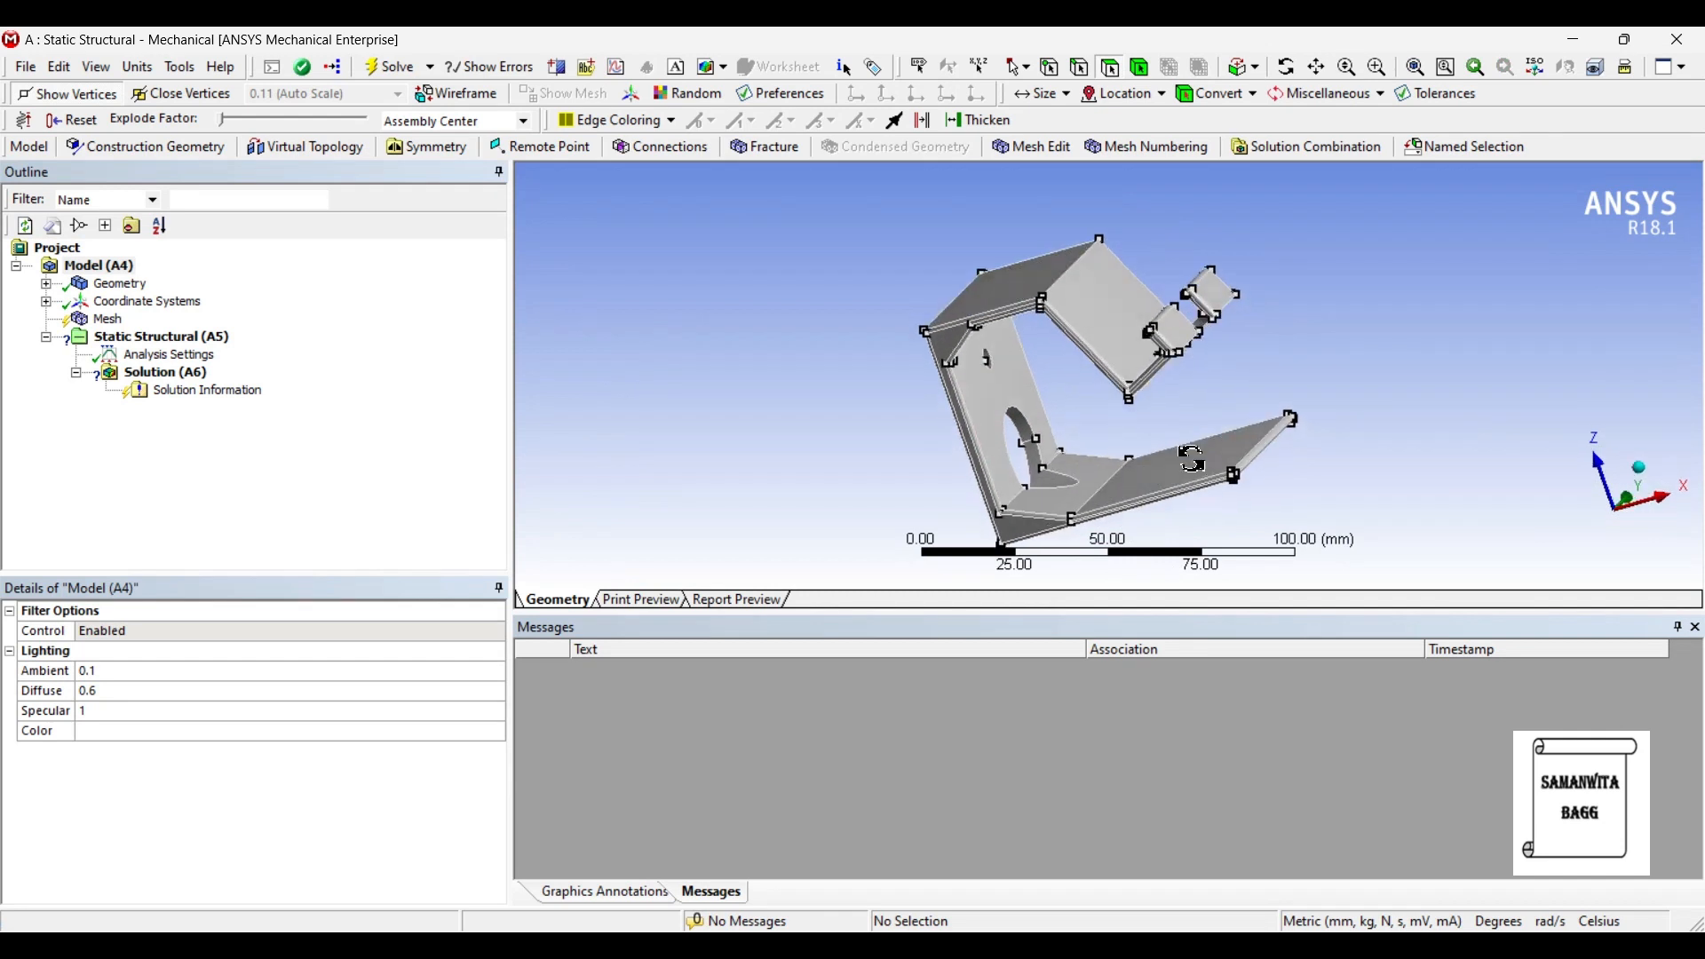
Step: Assign Polyethylene as the material of the phone stand's only body
left_click(46, 284)
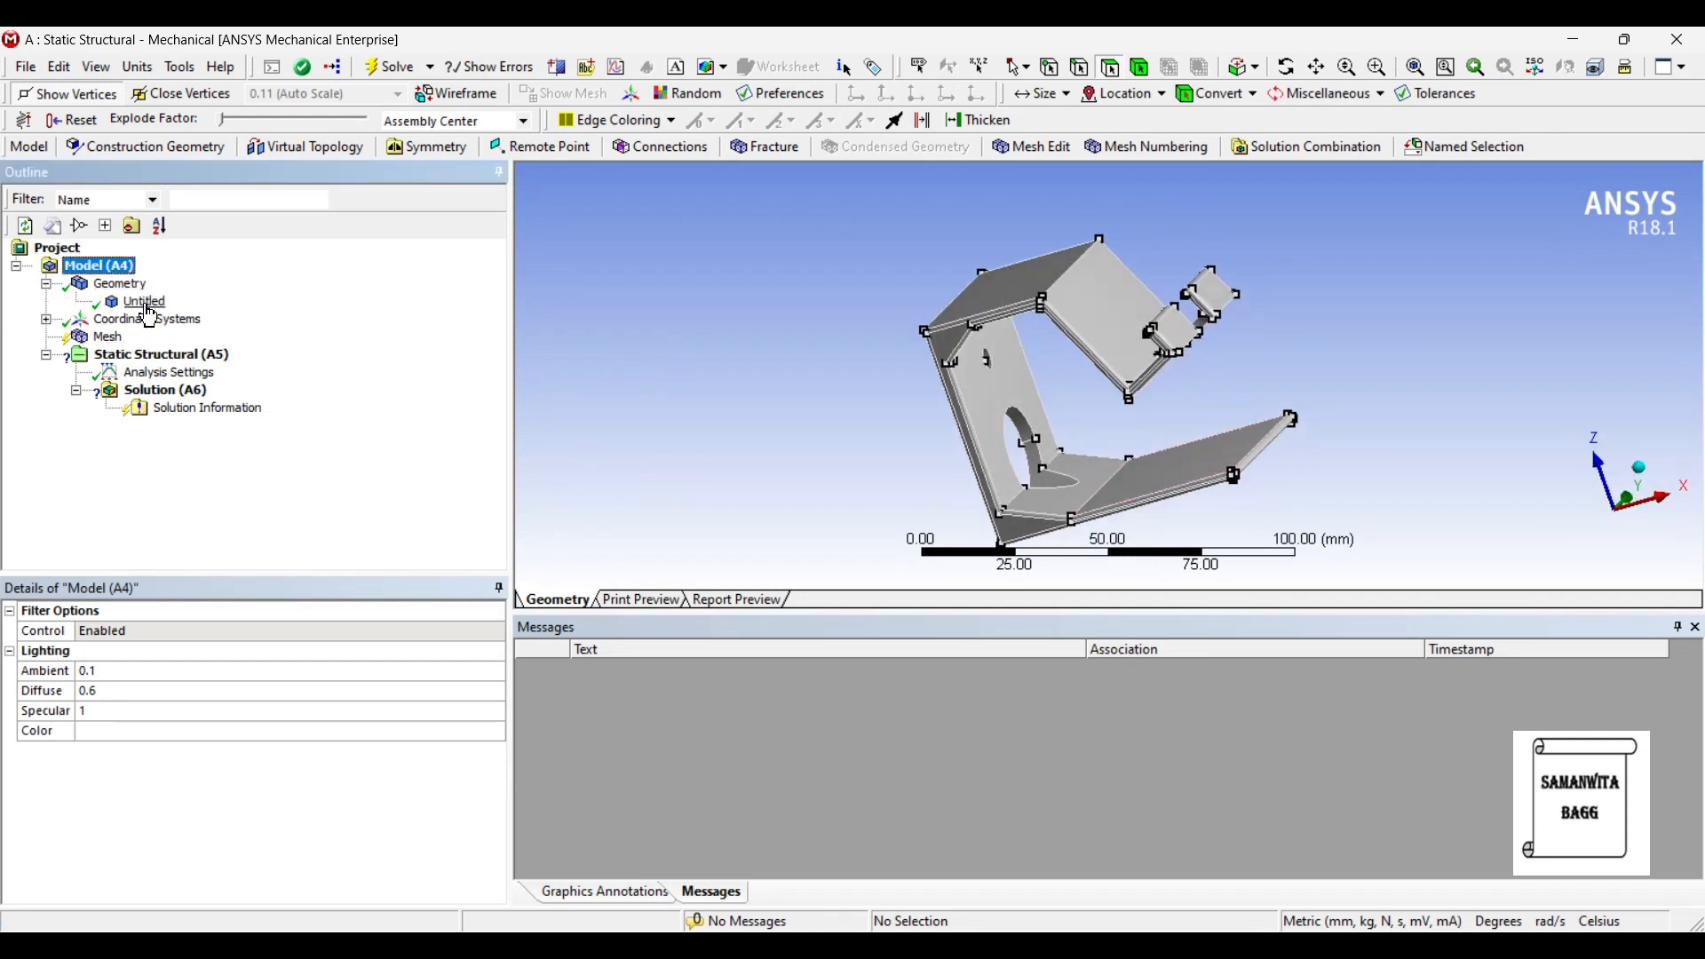
left_click(148, 302)
left_click(285, 778)
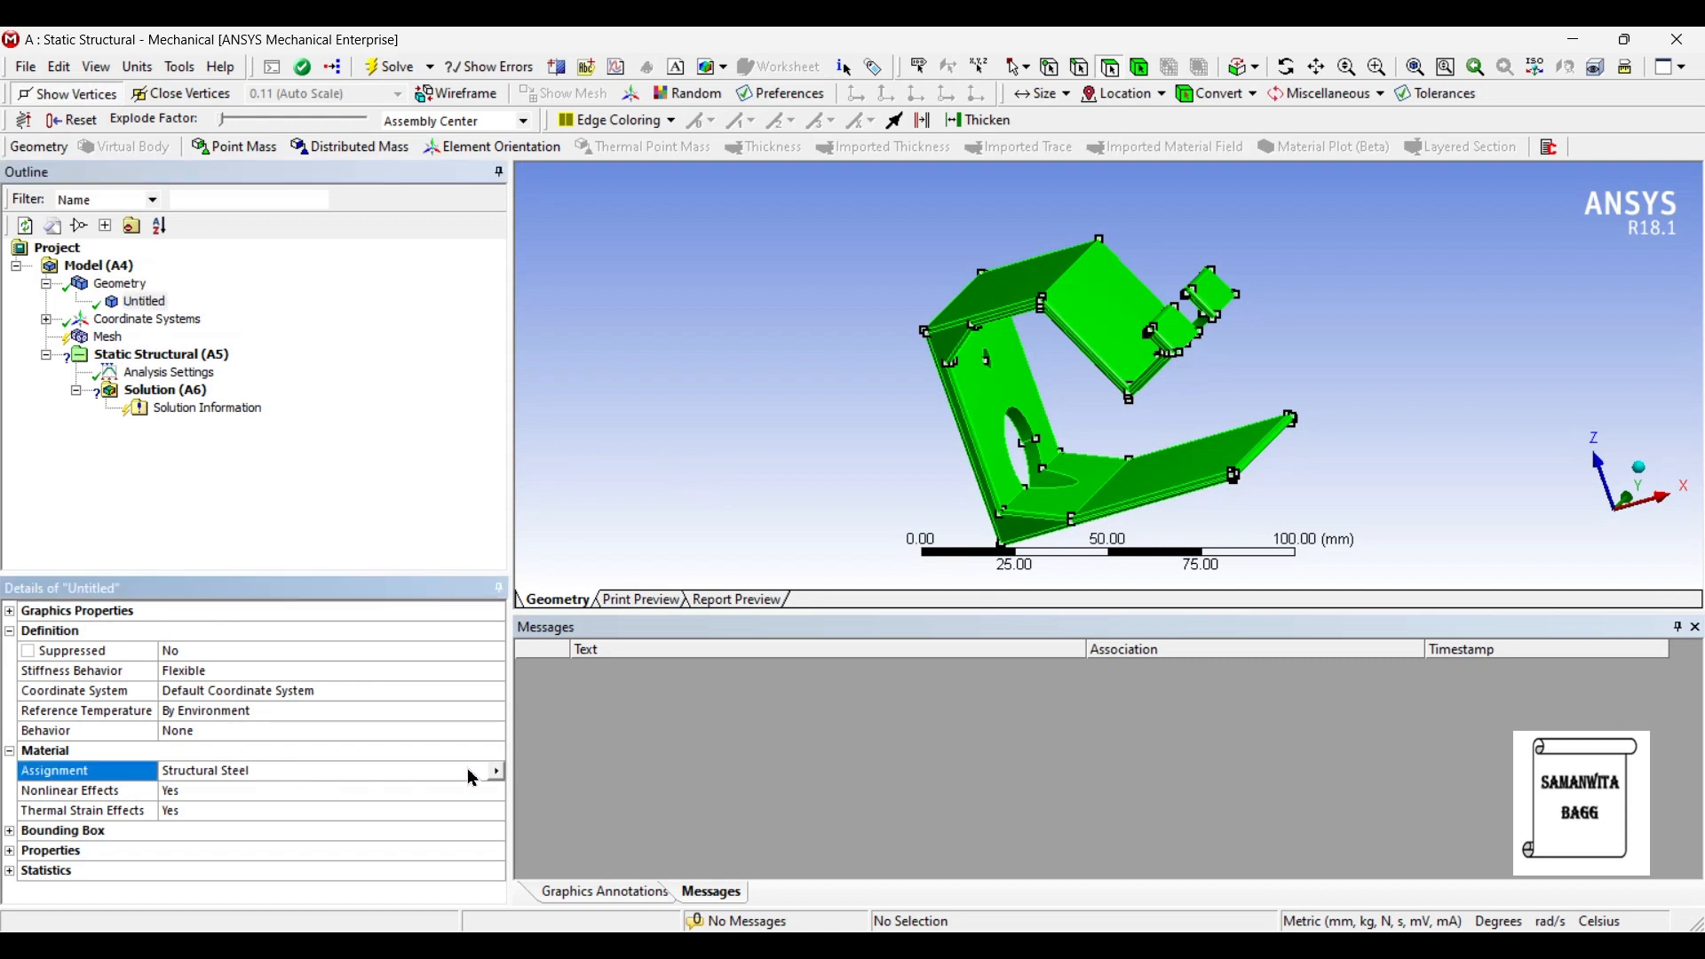
left_click(495, 778)
left_click(569, 909)
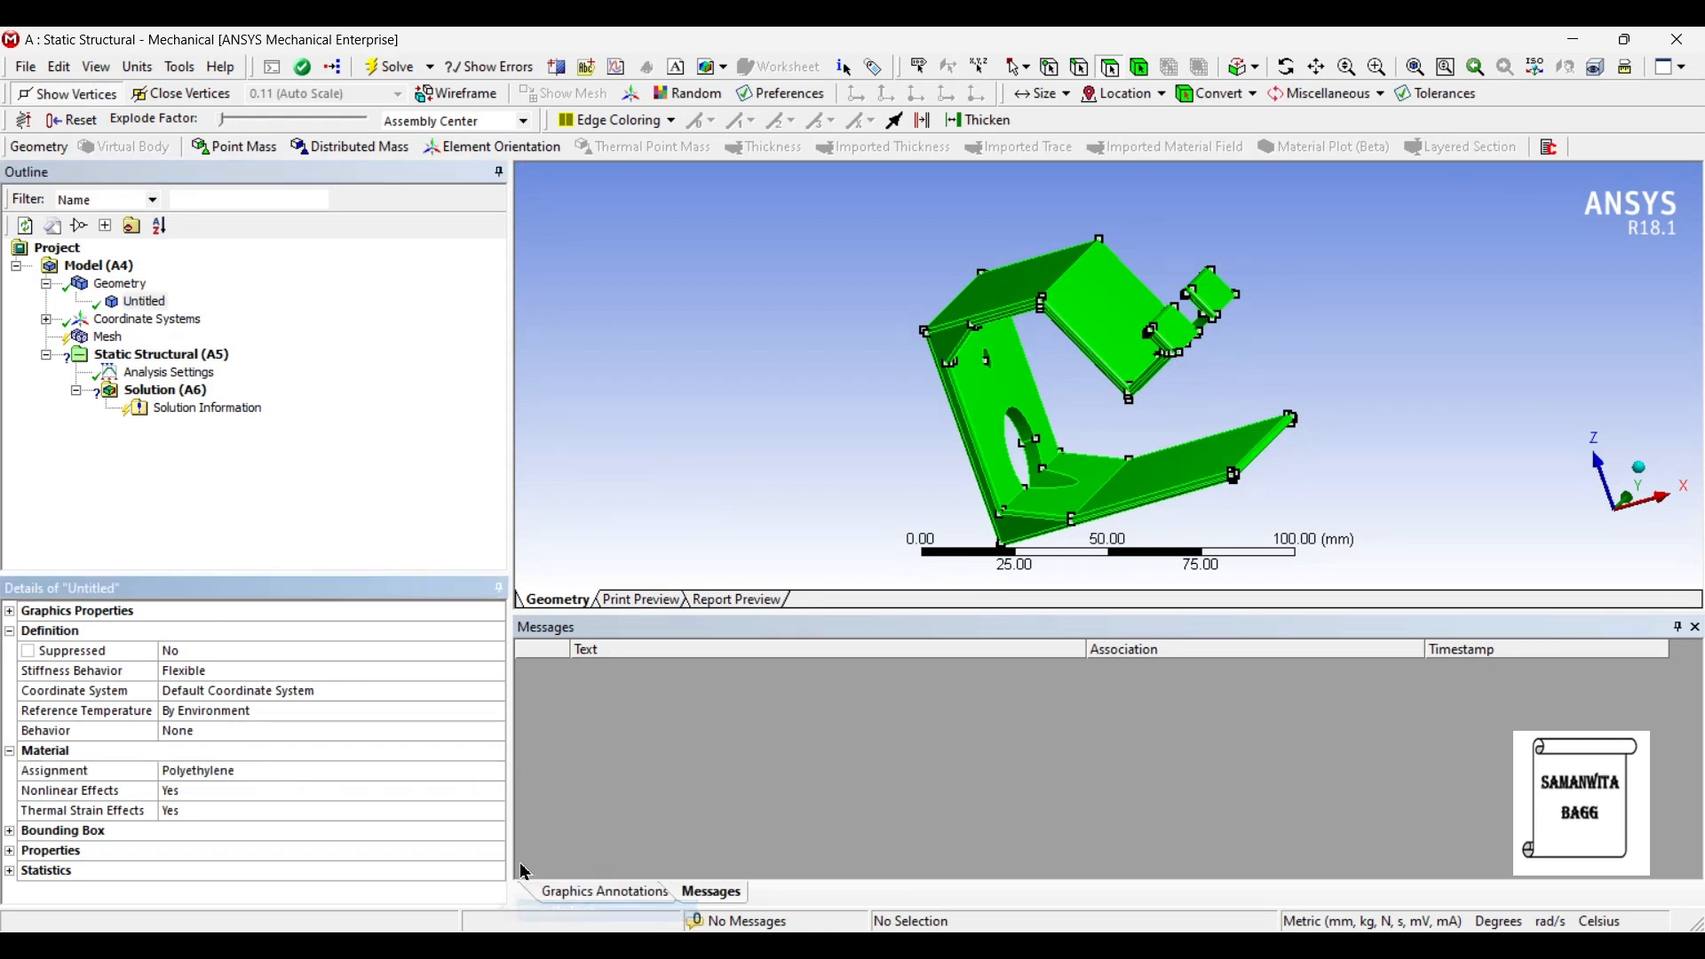
Step: Set the mesh sizing's Relevance Center to Fine and generate the mesh
left_click(109, 339)
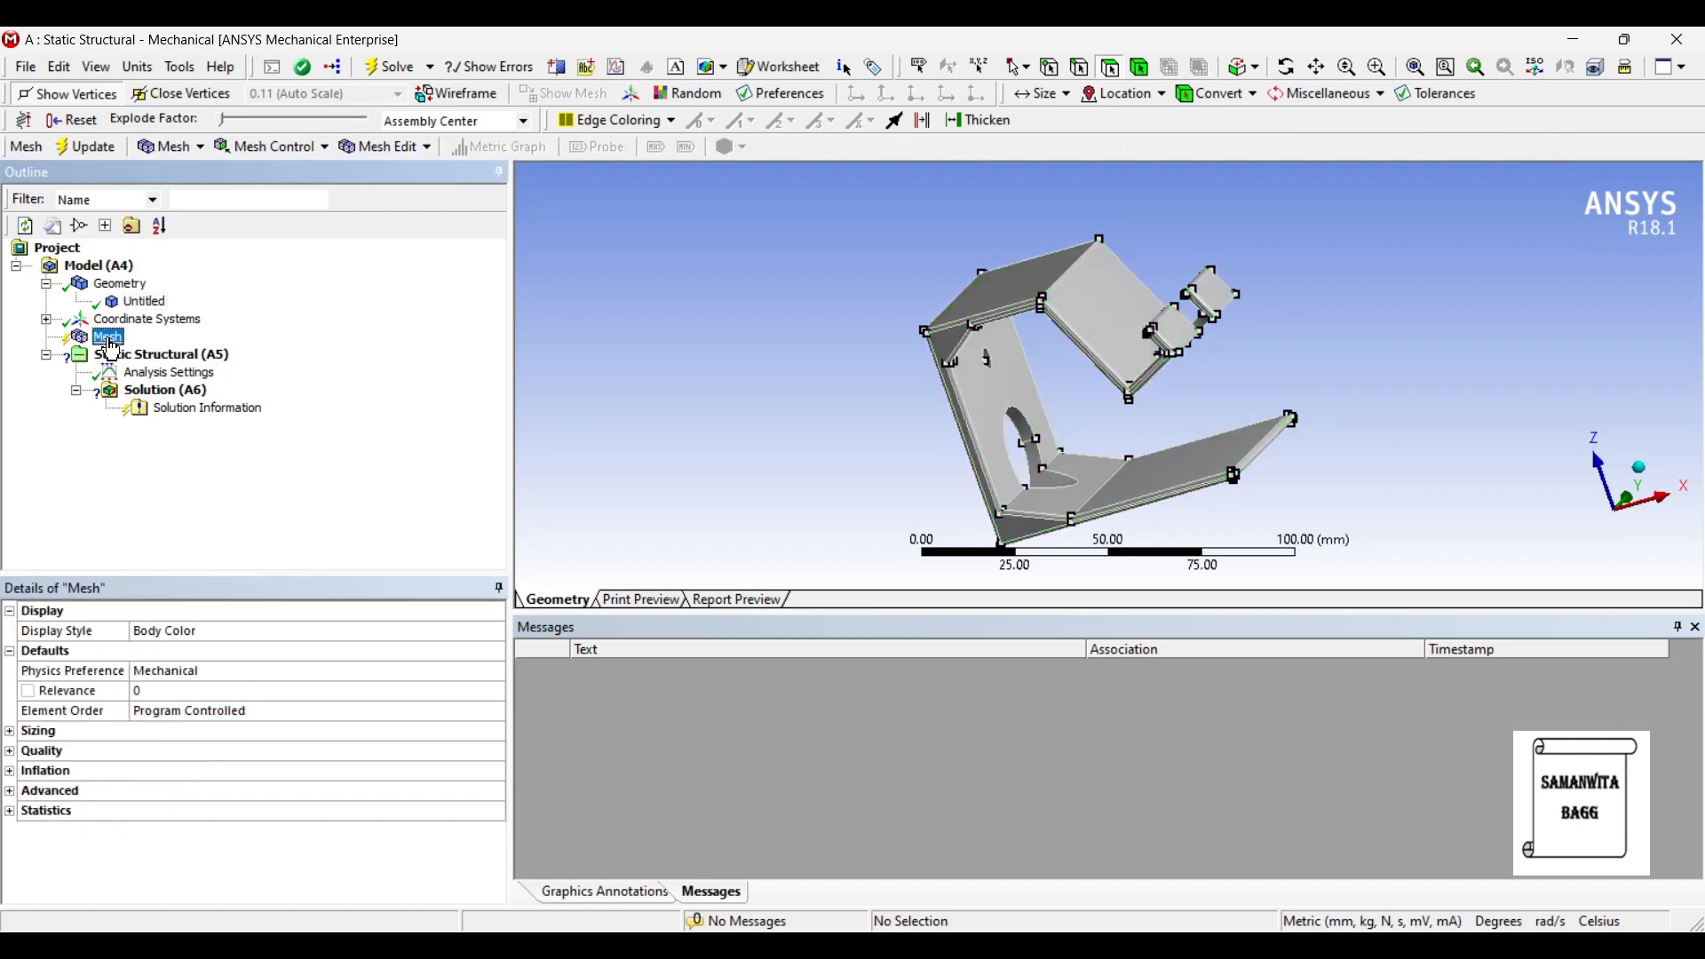
left_click(10, 732)
left_click(398, 773)
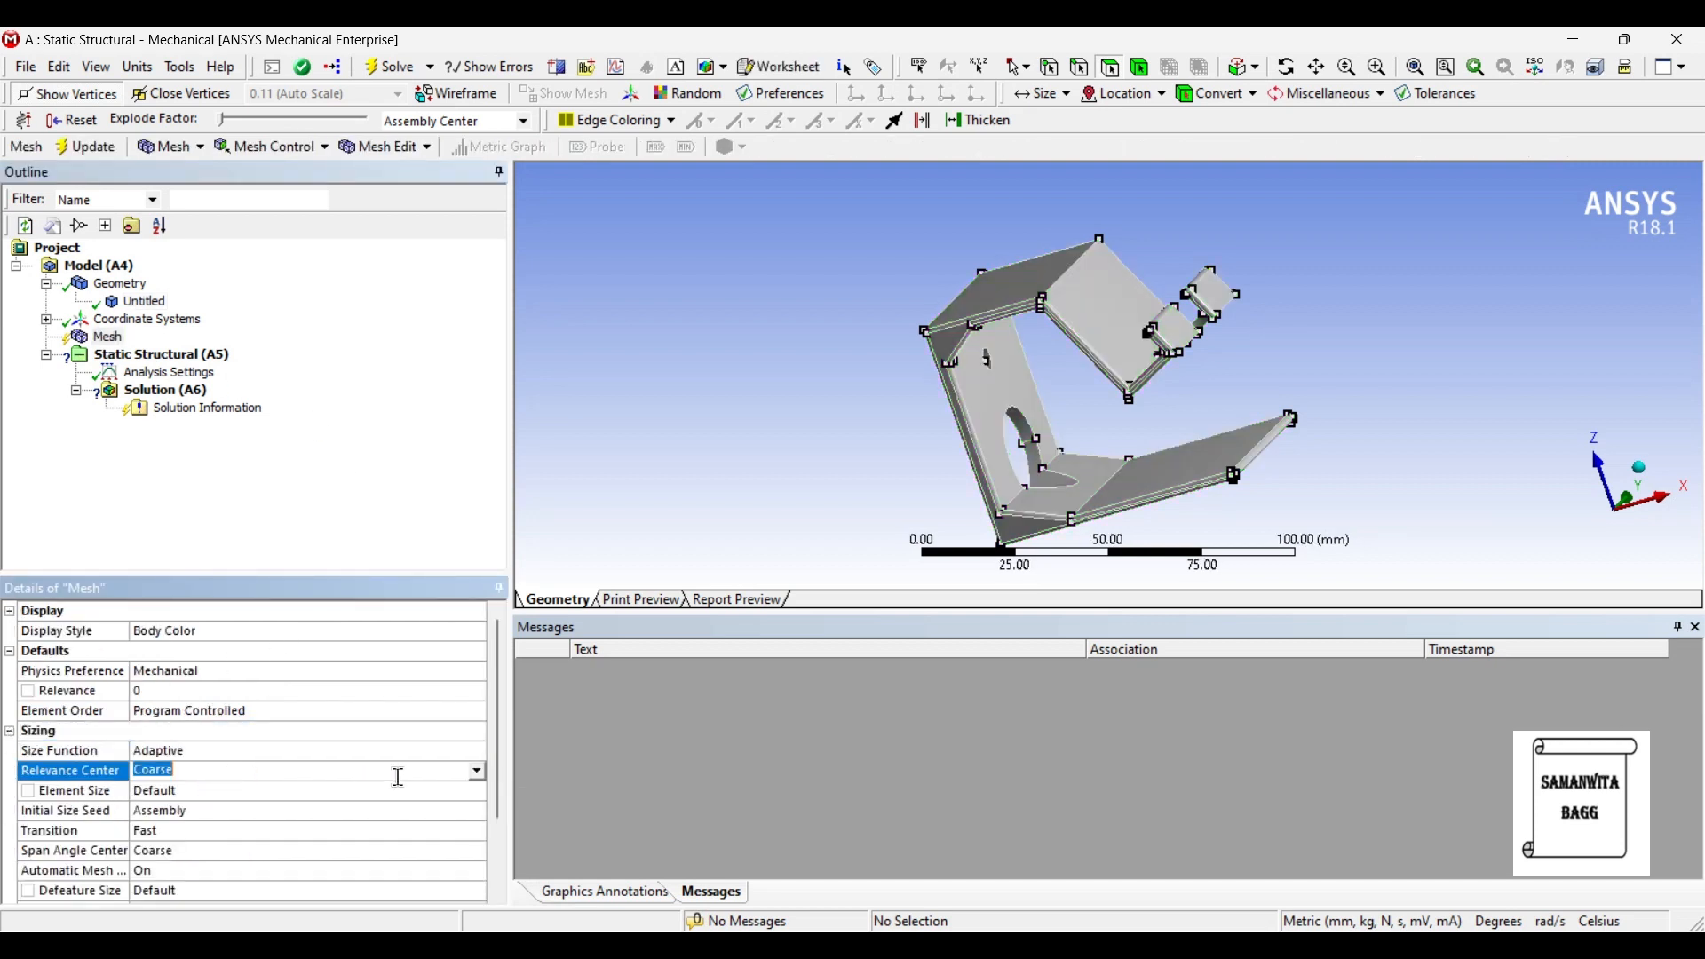
left_click(476, 773)
left_click(323, 831)
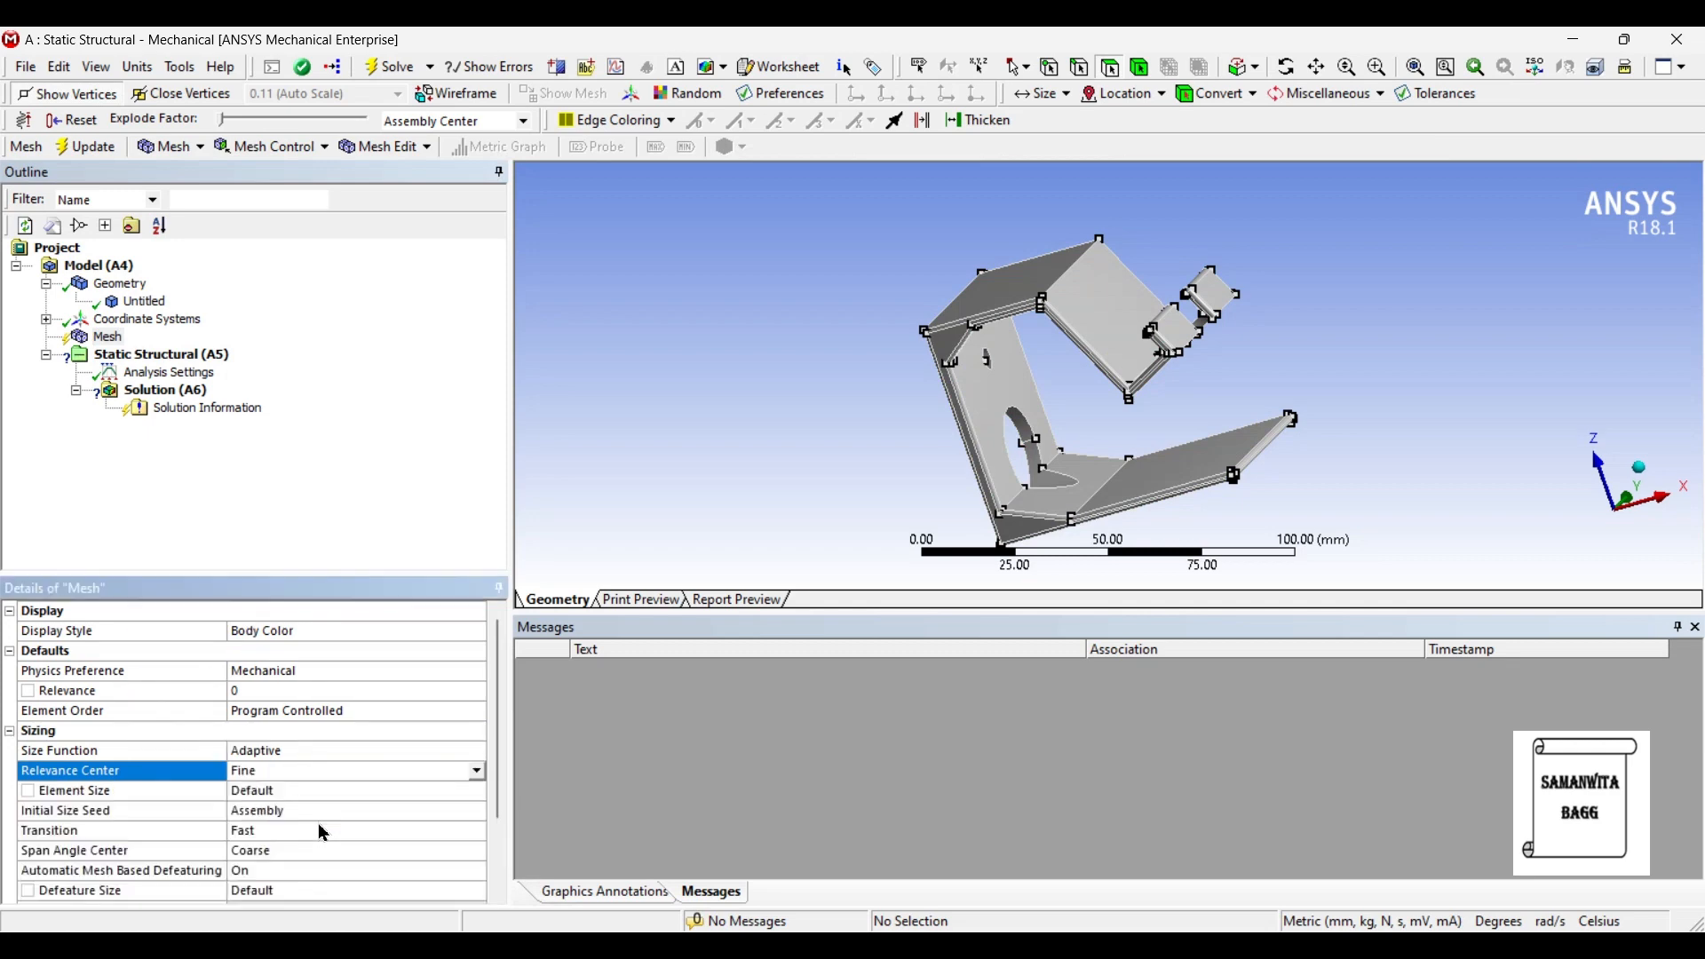
left_click(82, 147)
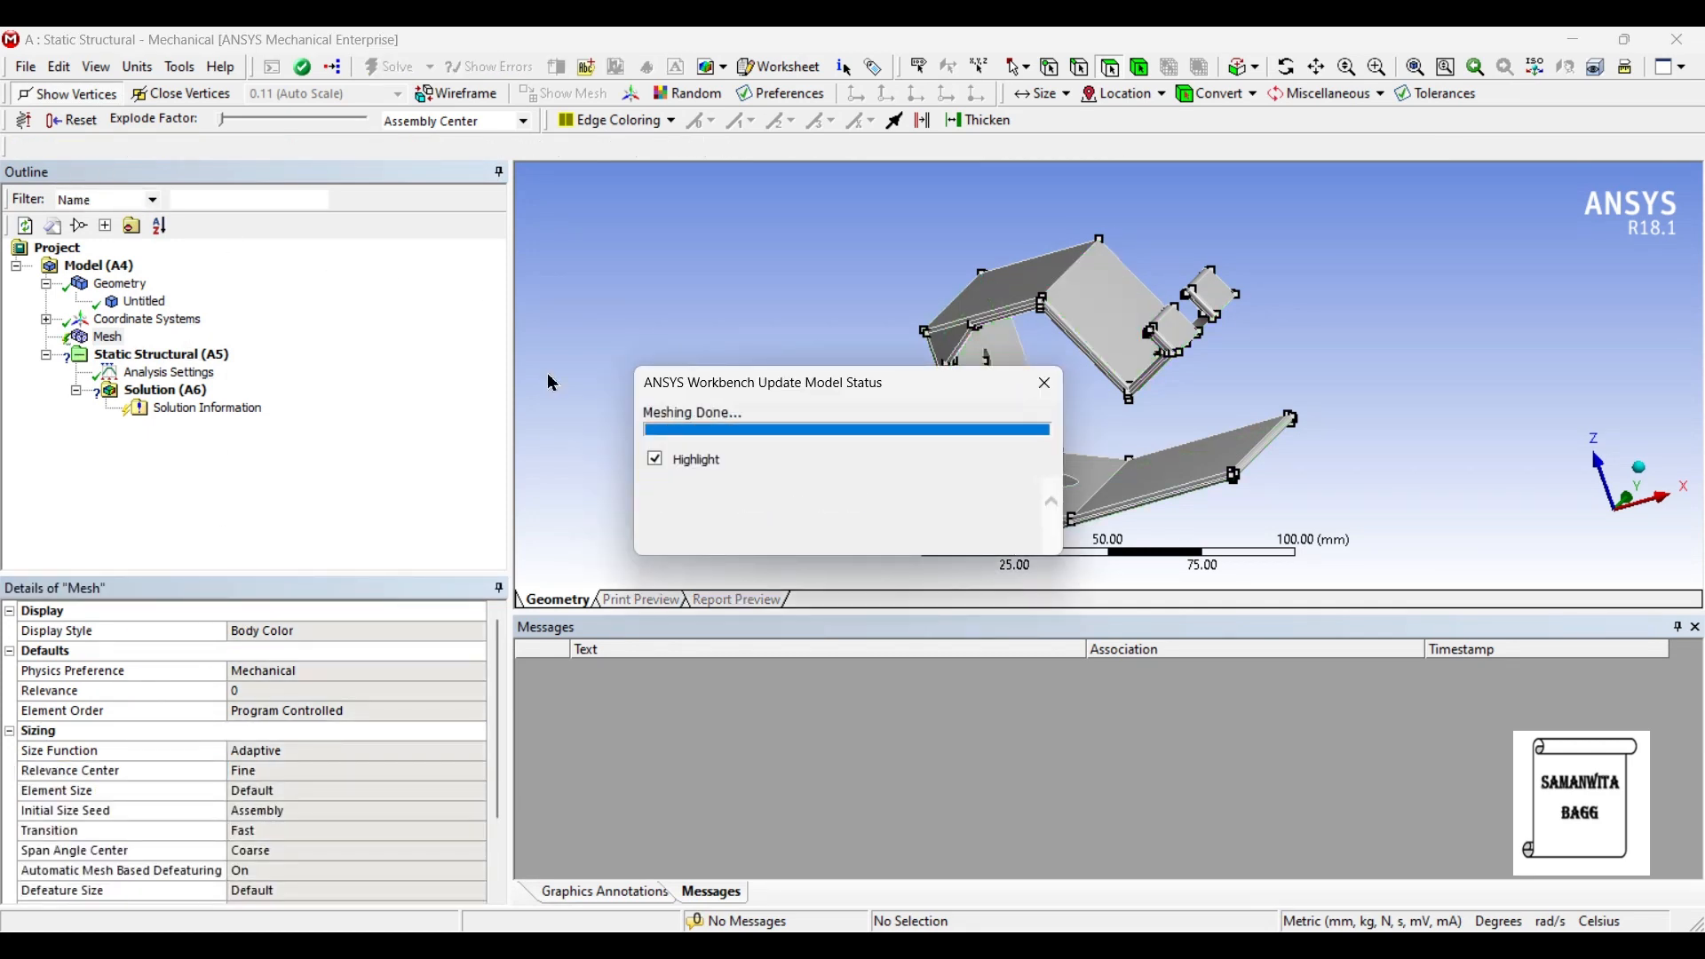
middle_click_drag(870, 383, 1214, 367)
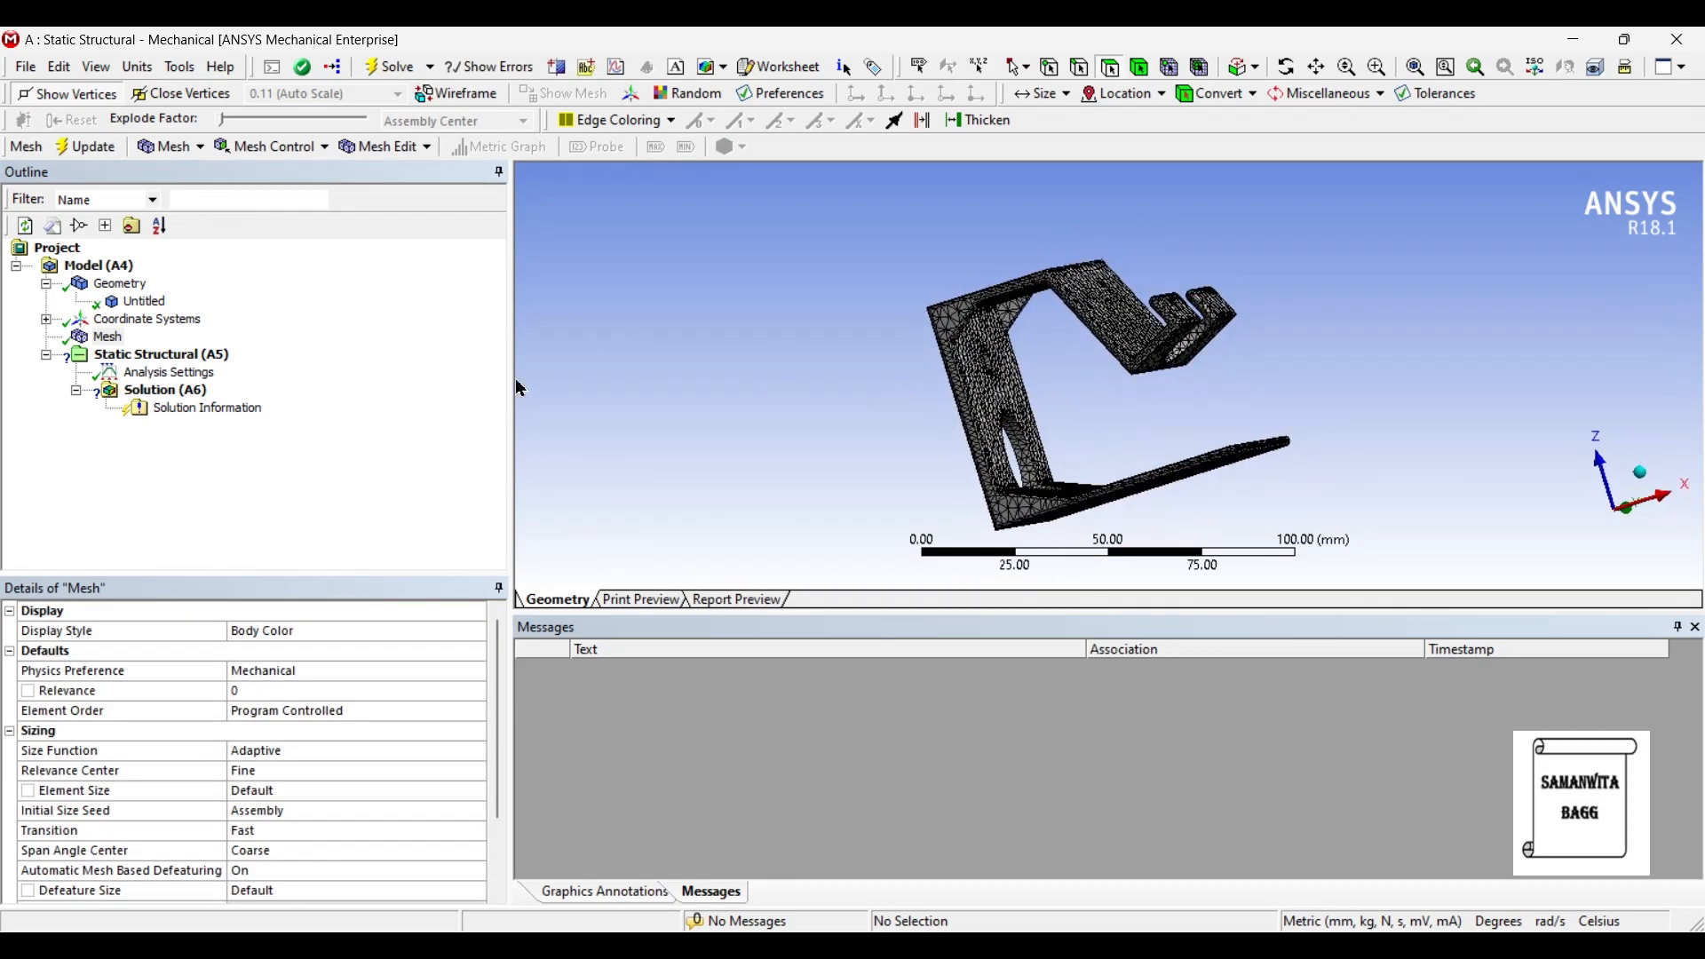
Step: Add a fixed support to the Static Structural analysis, scoped to the underside face of the stand's lower plate
left_click(161, 357)
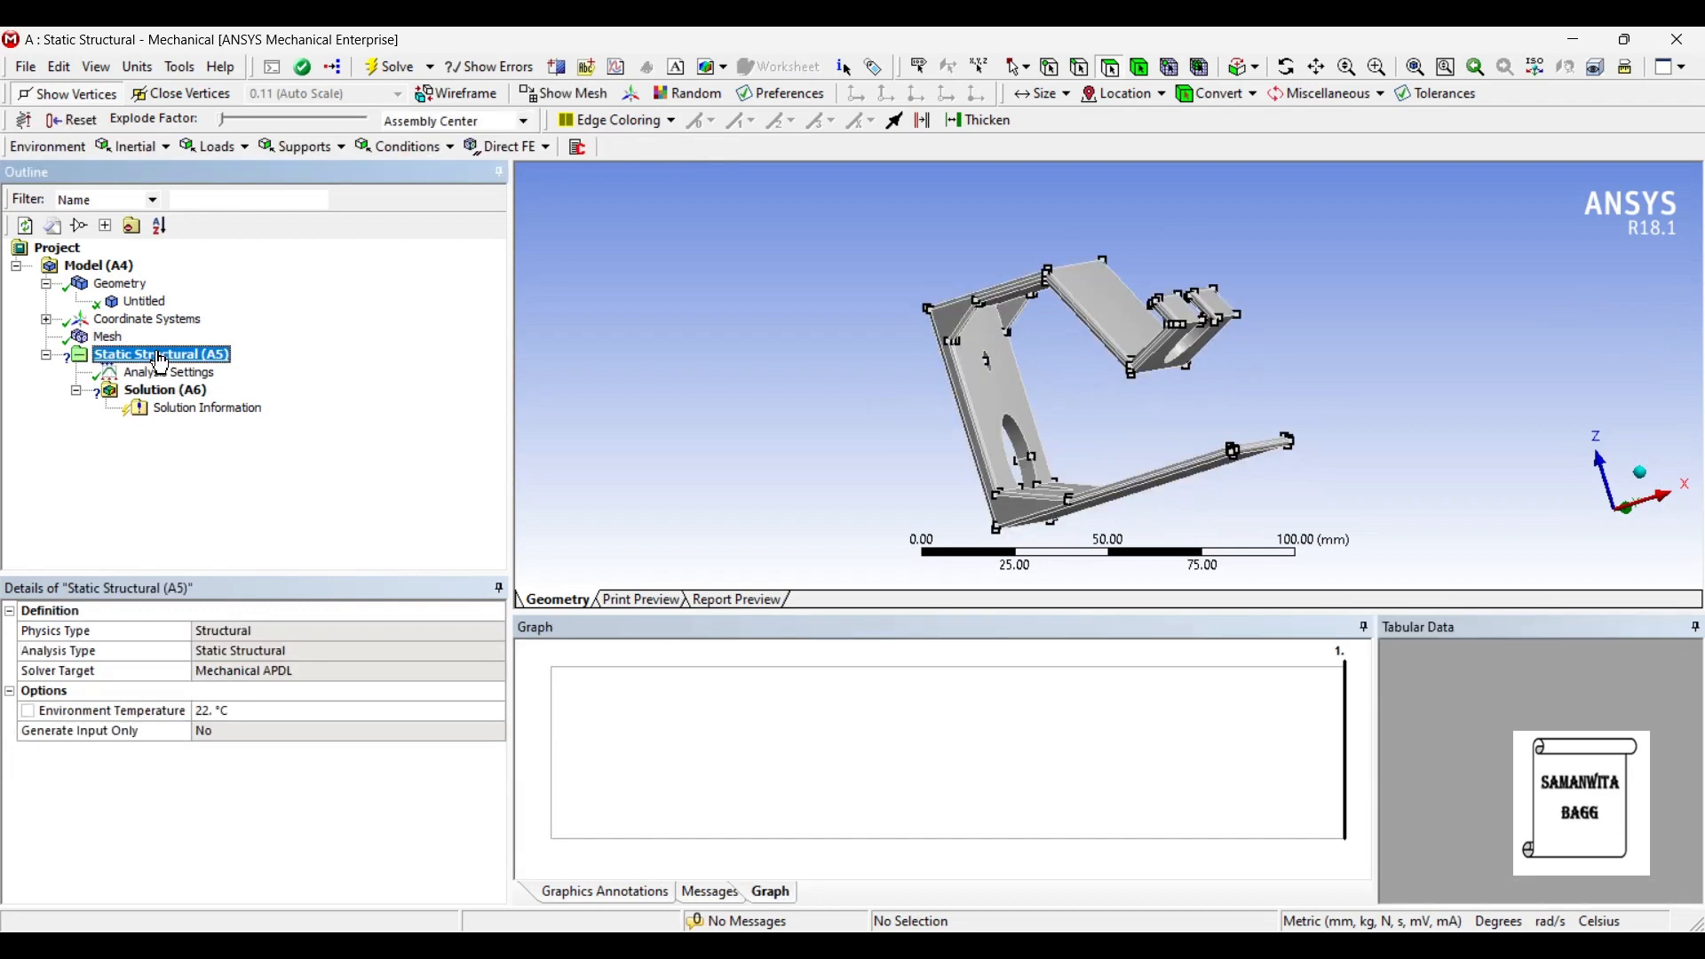
right_click(164, 363)
mouse_move(229, 366)
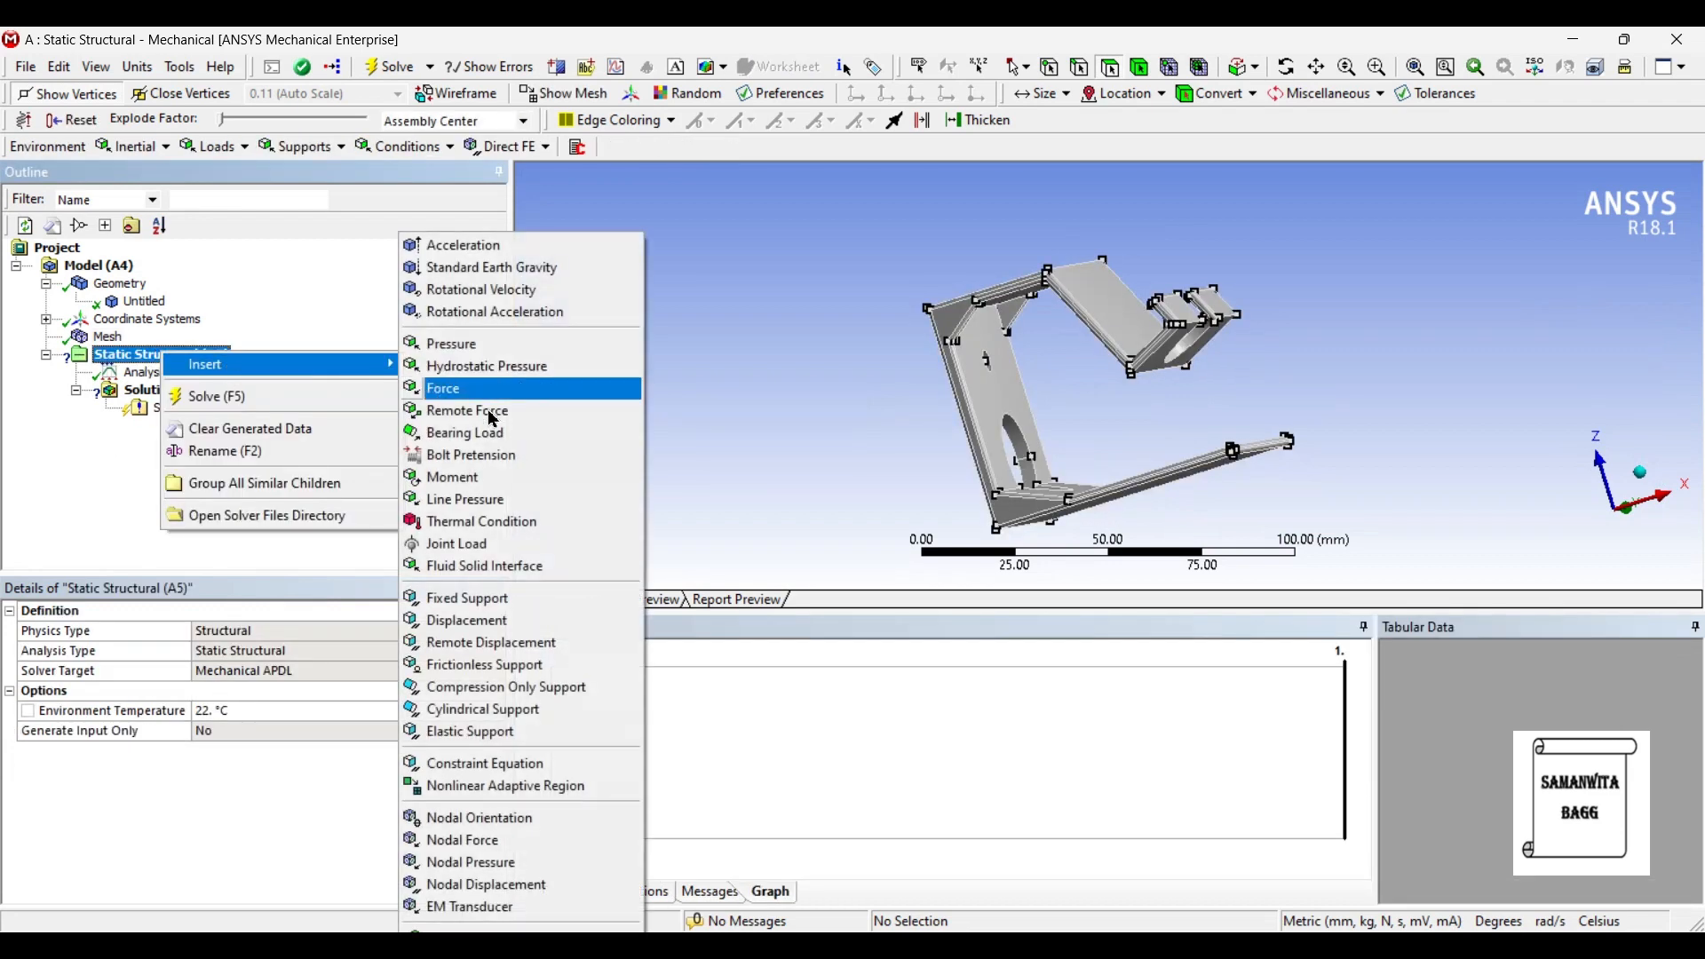
left_click(530, 597)
middle_click_drag(1021, 418, 1141, 476)
left_click(1141, 475)
middle_click_drag(1113, 397, 1122, 544)
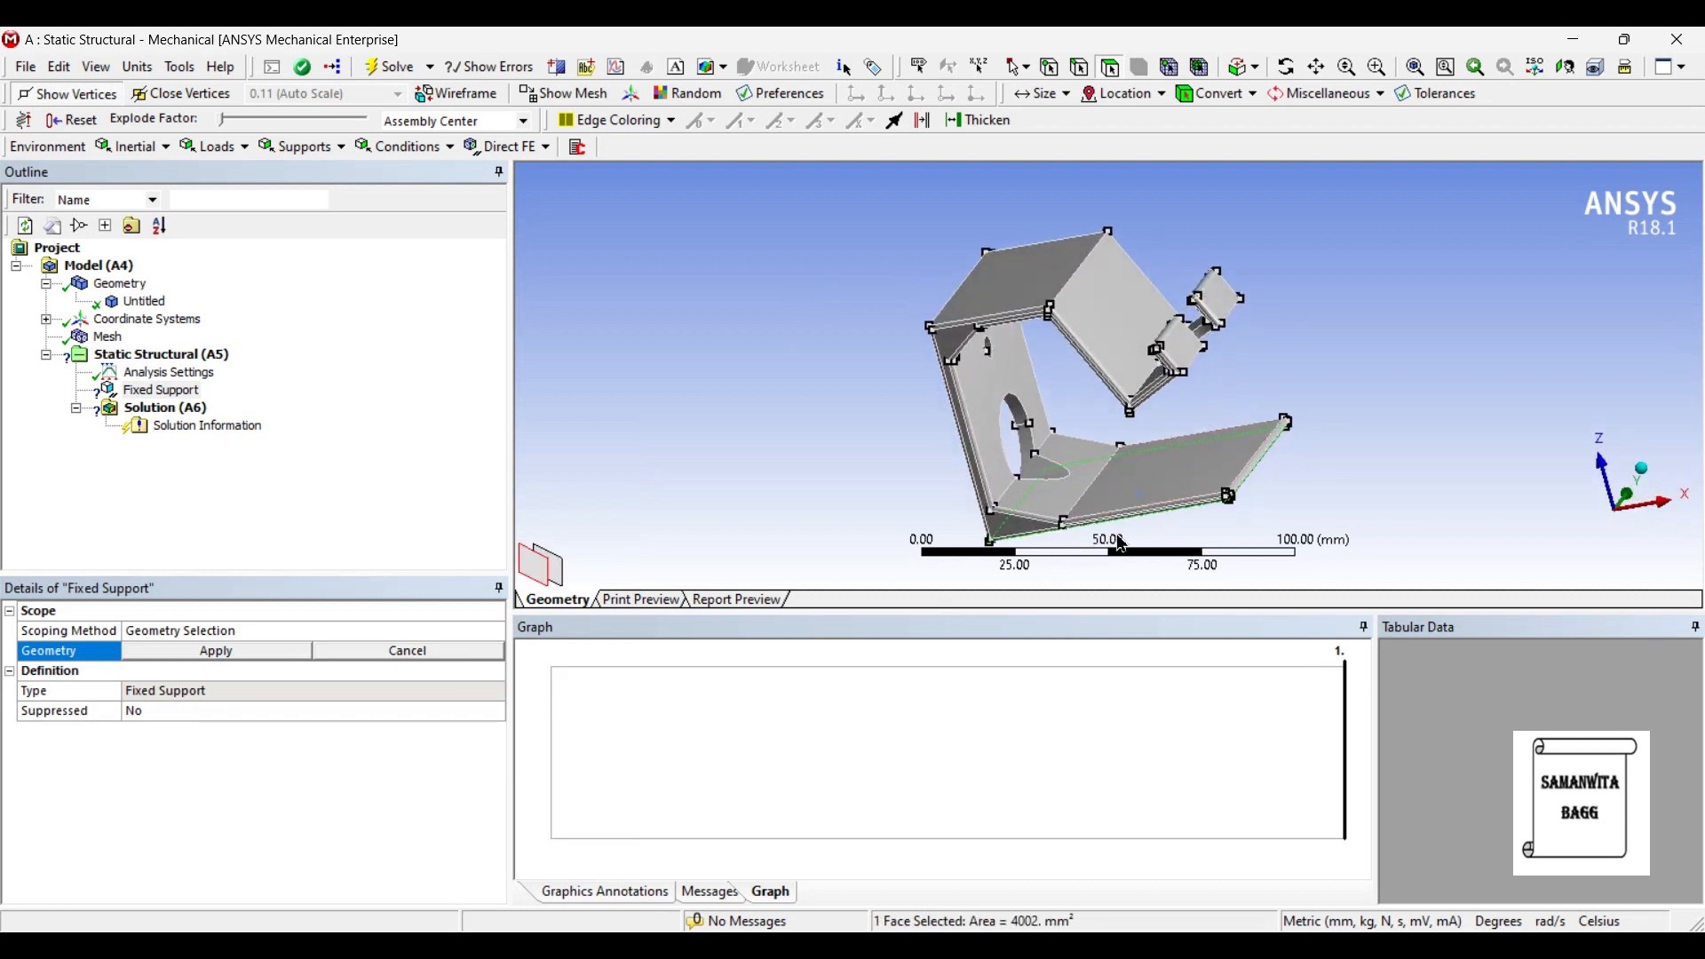
left_click(197, 655)
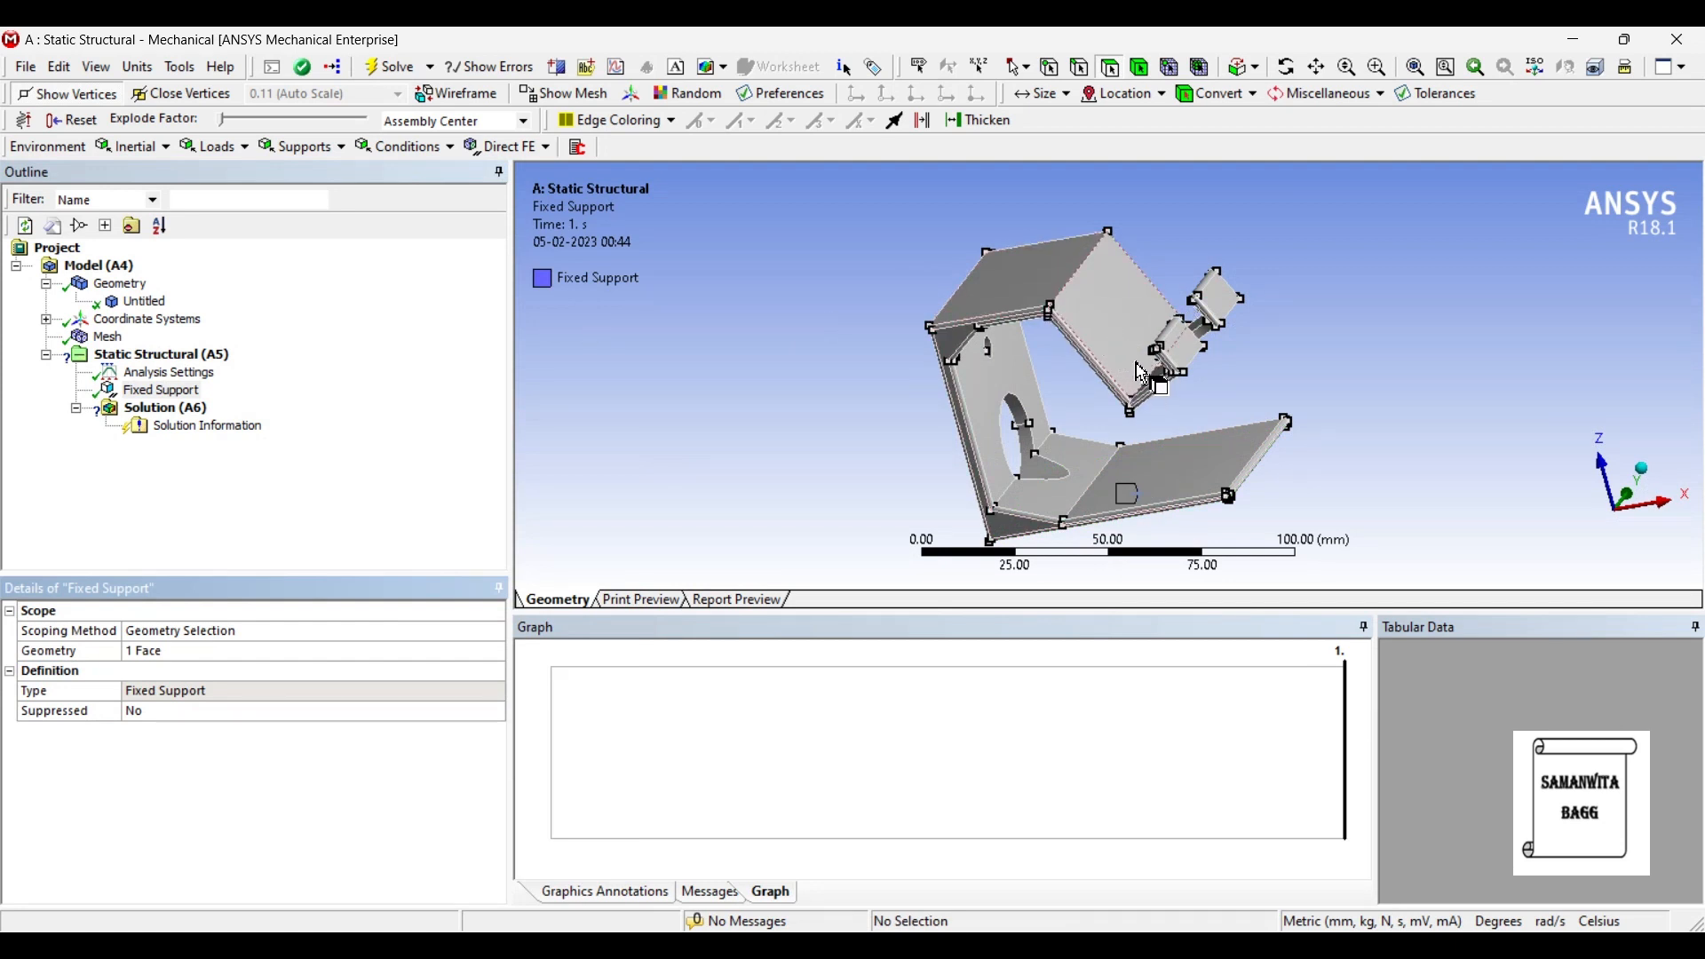
Step: Insert a force load on the large outer face of the upper plate beside the two small holder tabs
scroll(1126, 366, "up", 3)
mouse_move(1222, 360)
middle_mouse_down()
mouse_move(1271, 368)
mouse_move(1228, 353)
middle_mouse_up()
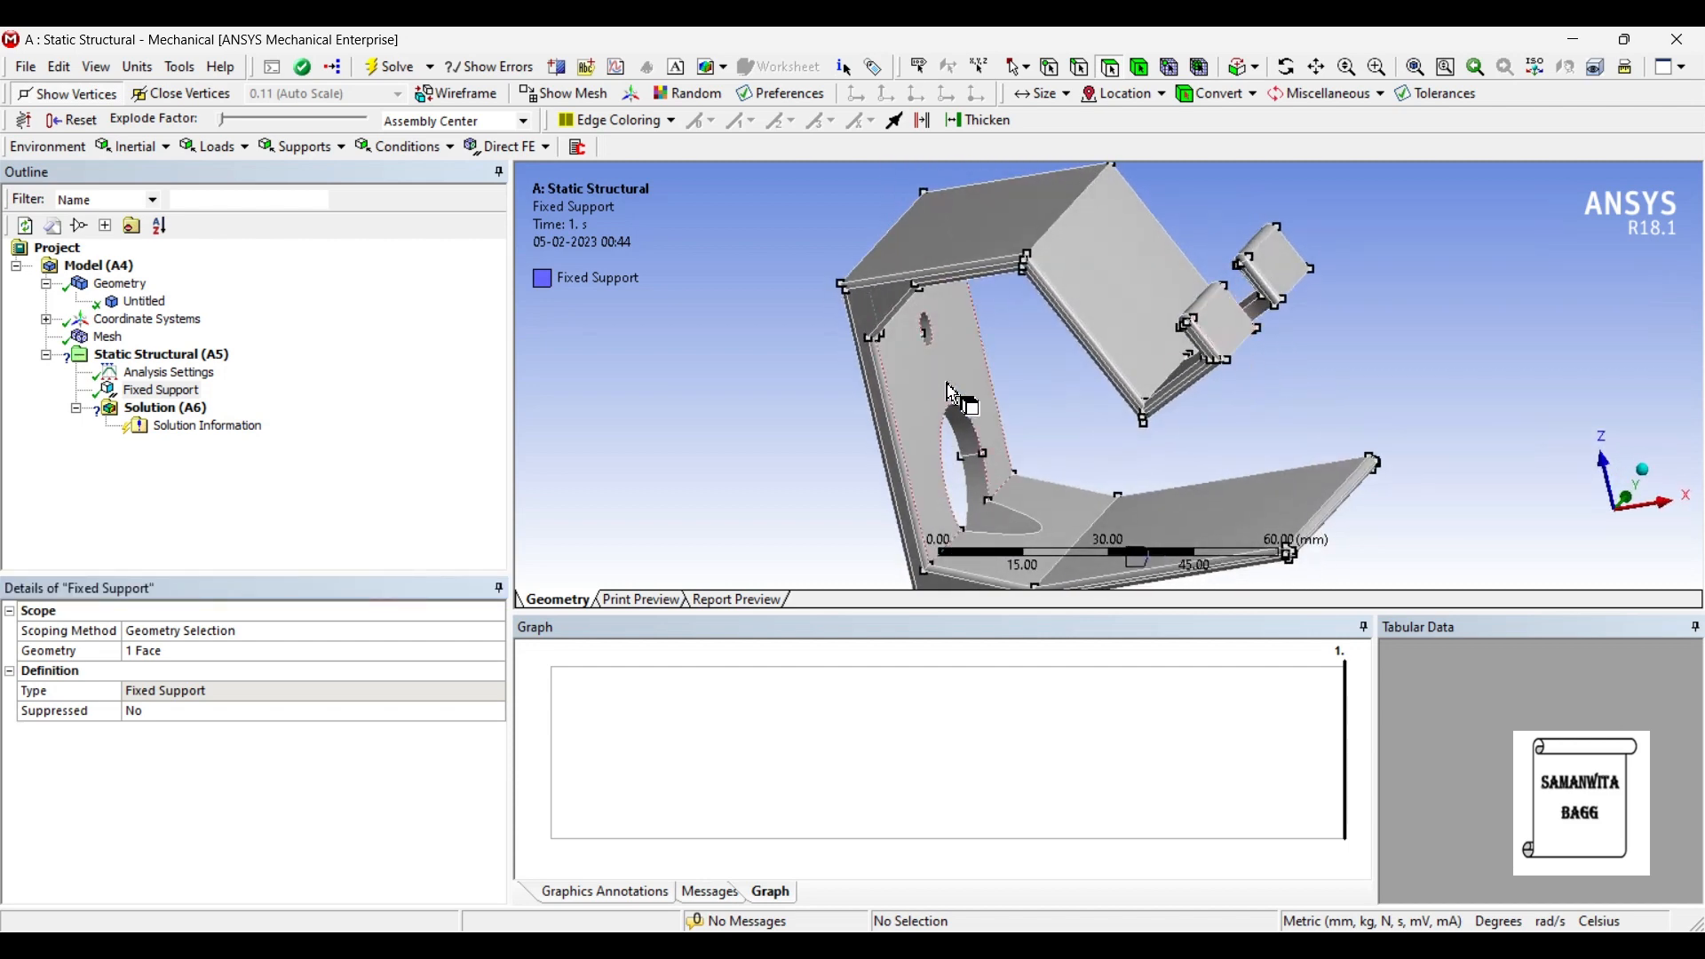
left_click(1118, 299)
right_click(1115, 291)
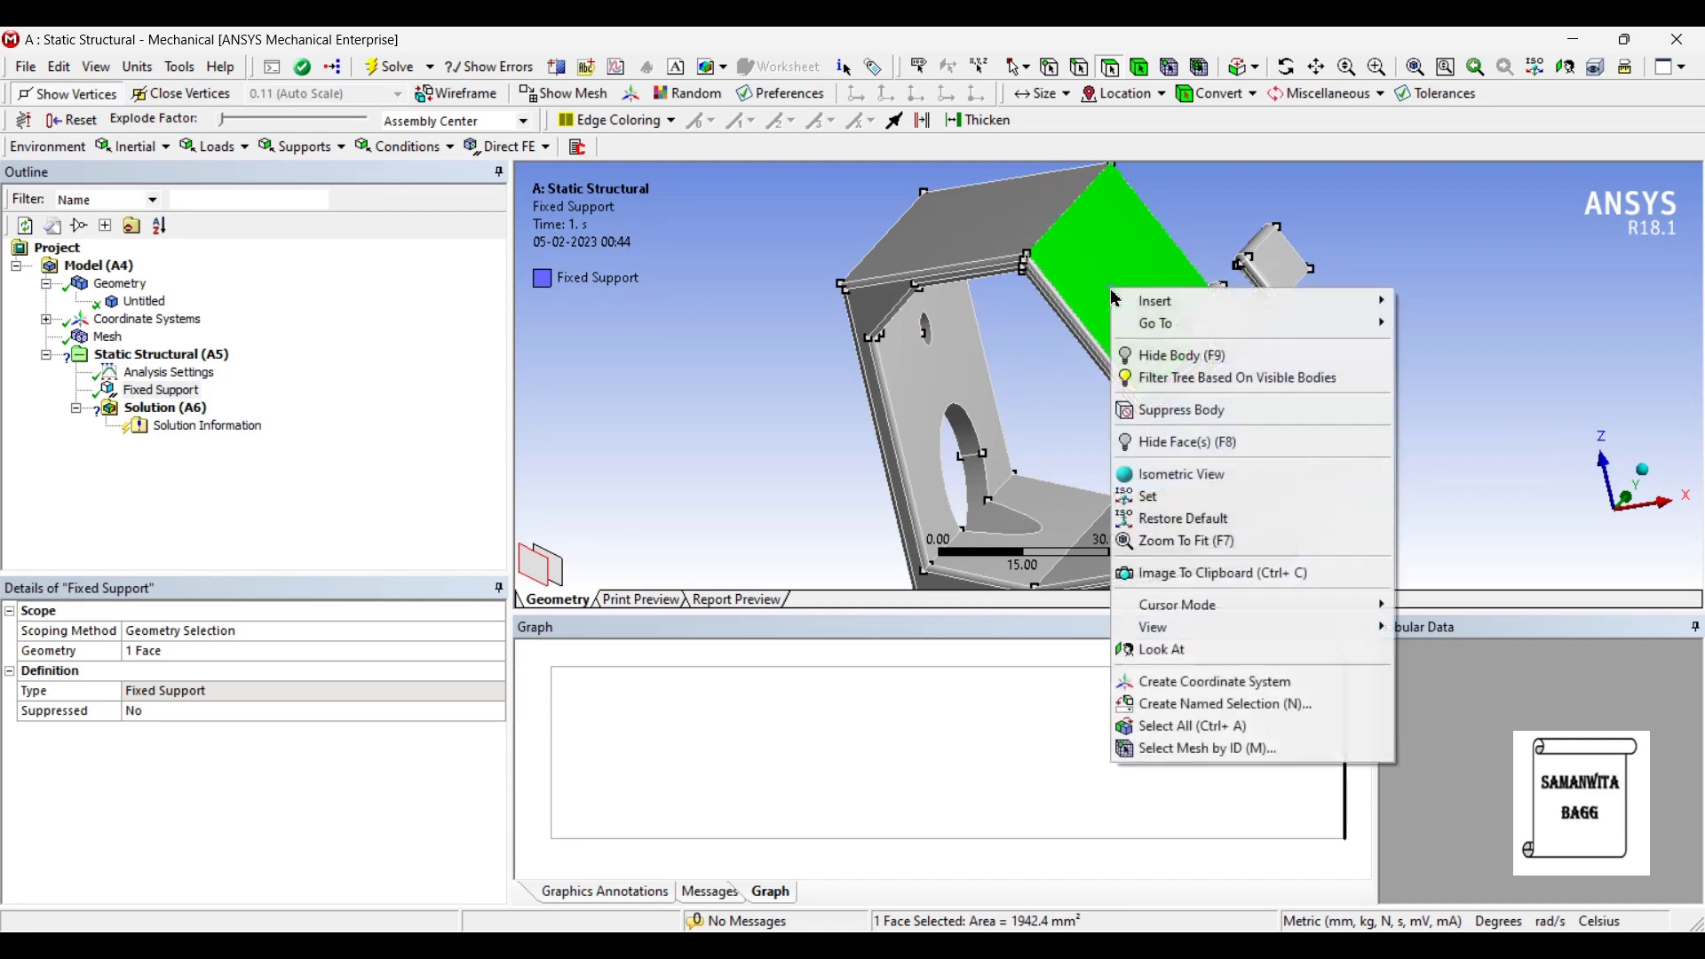
mouse_move(1136, 308)
mouse_move(1297, 302)
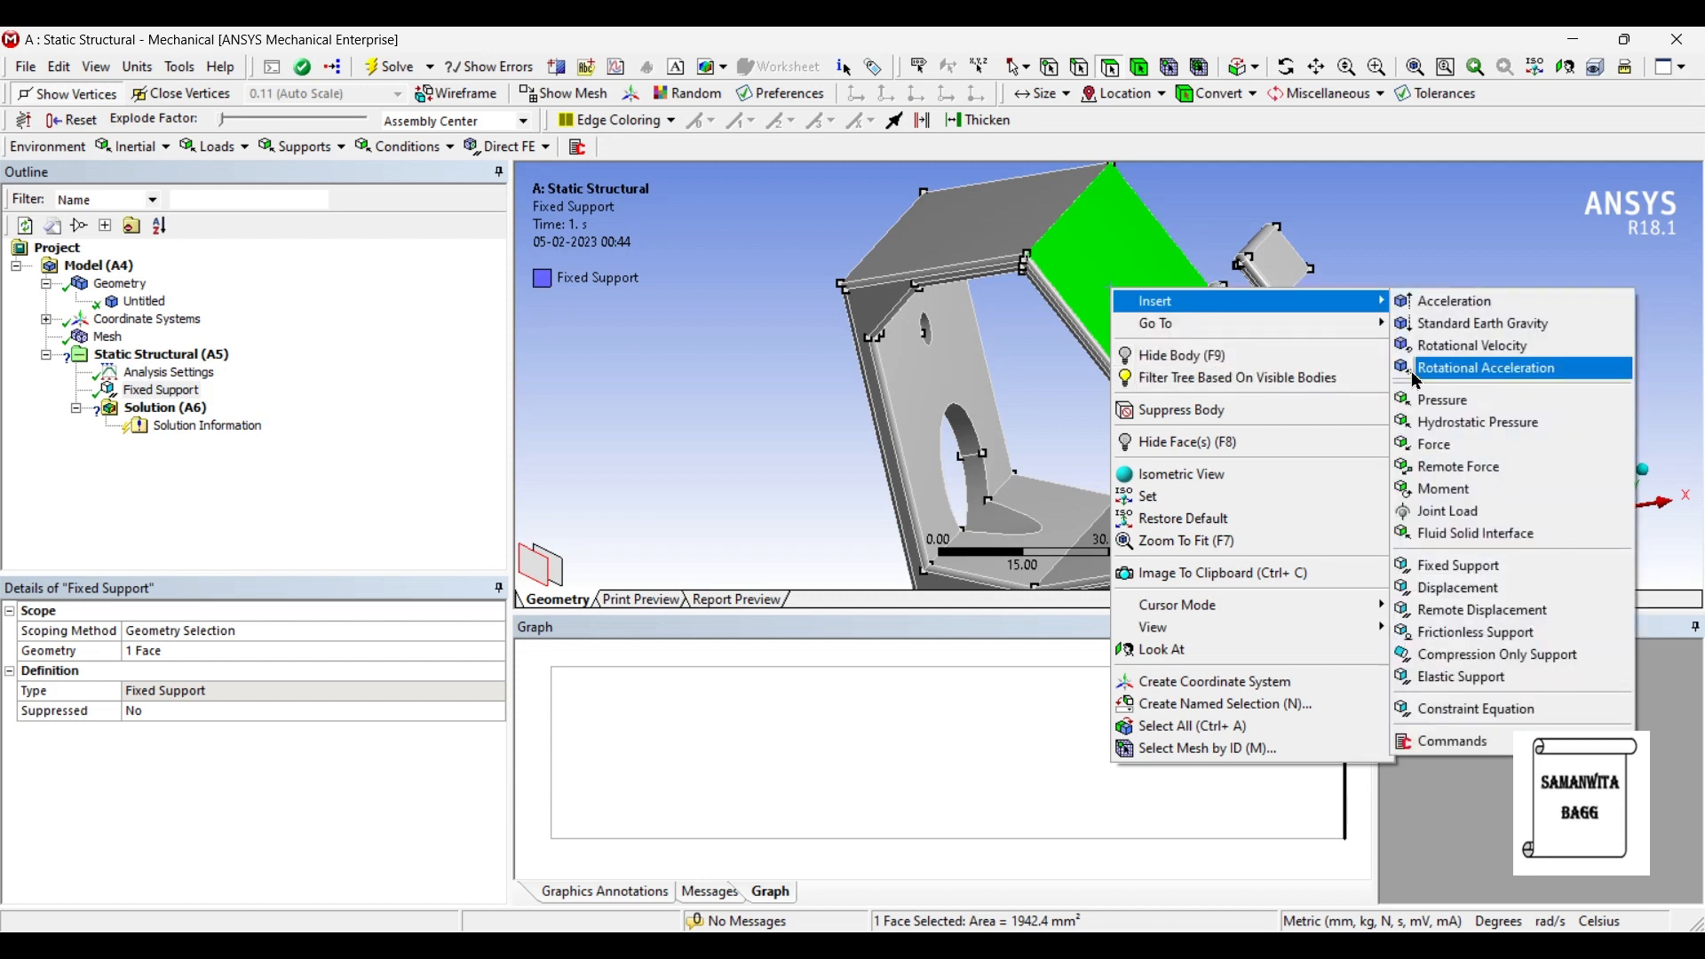
left_click(1467, 455)
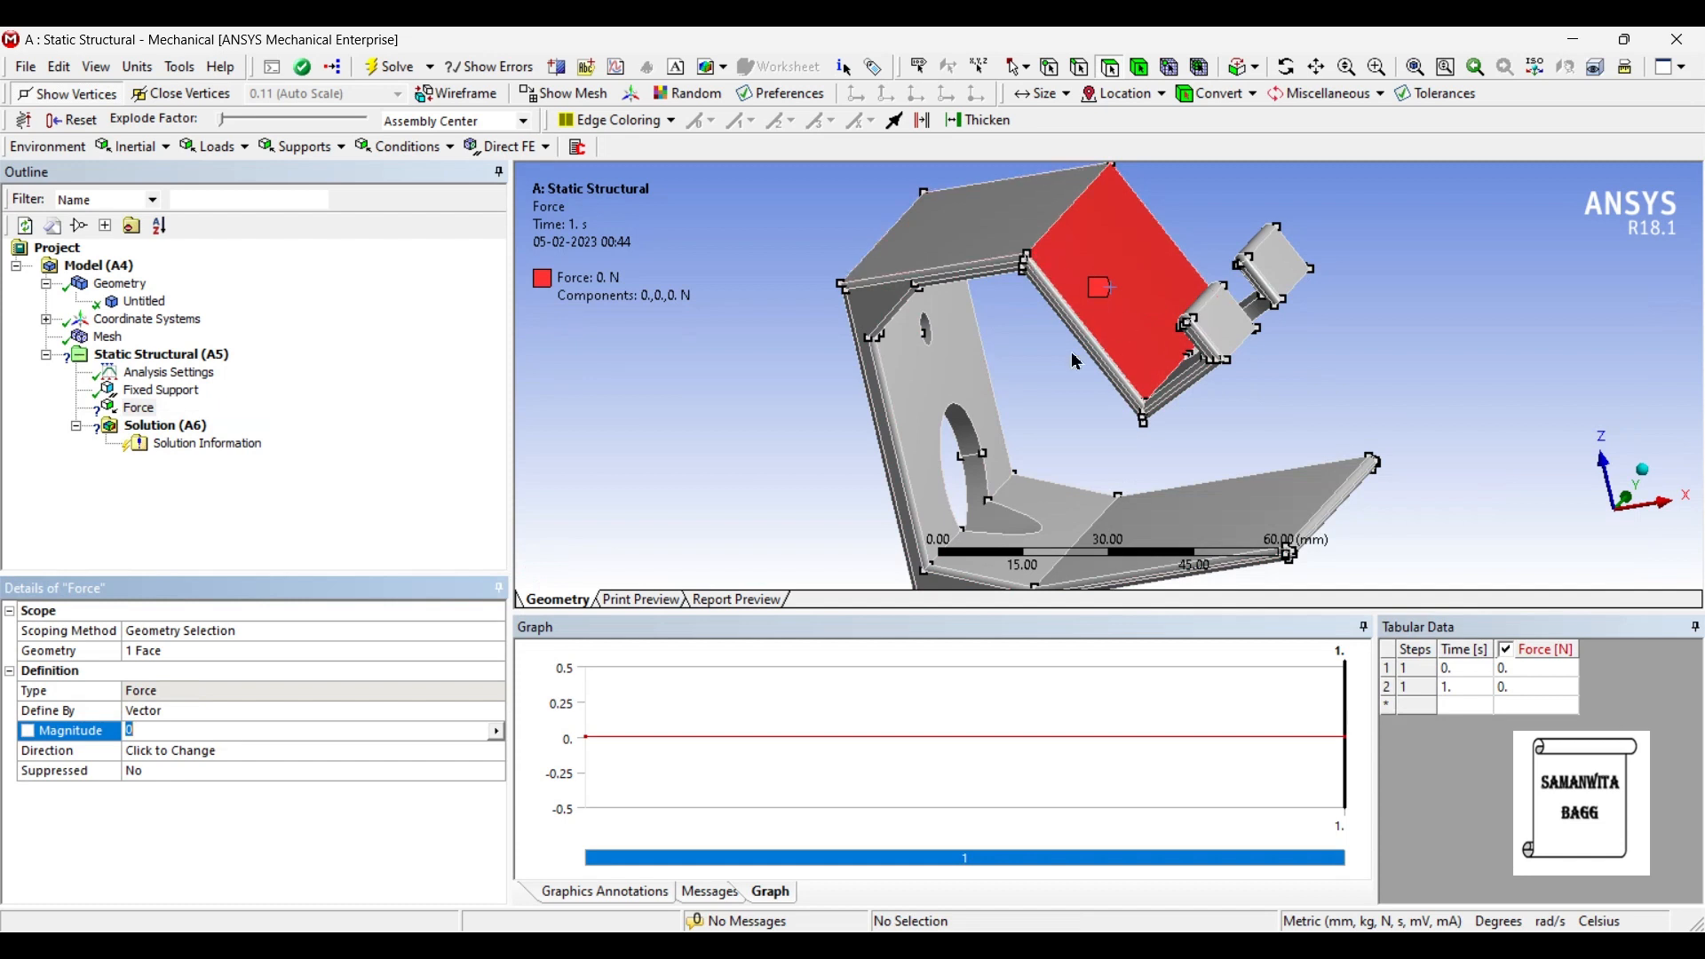
Step: Define the force on the upper plate's face by components and set its X component to -1.48 N
left_click(184, 716)
left_click(495, 711)
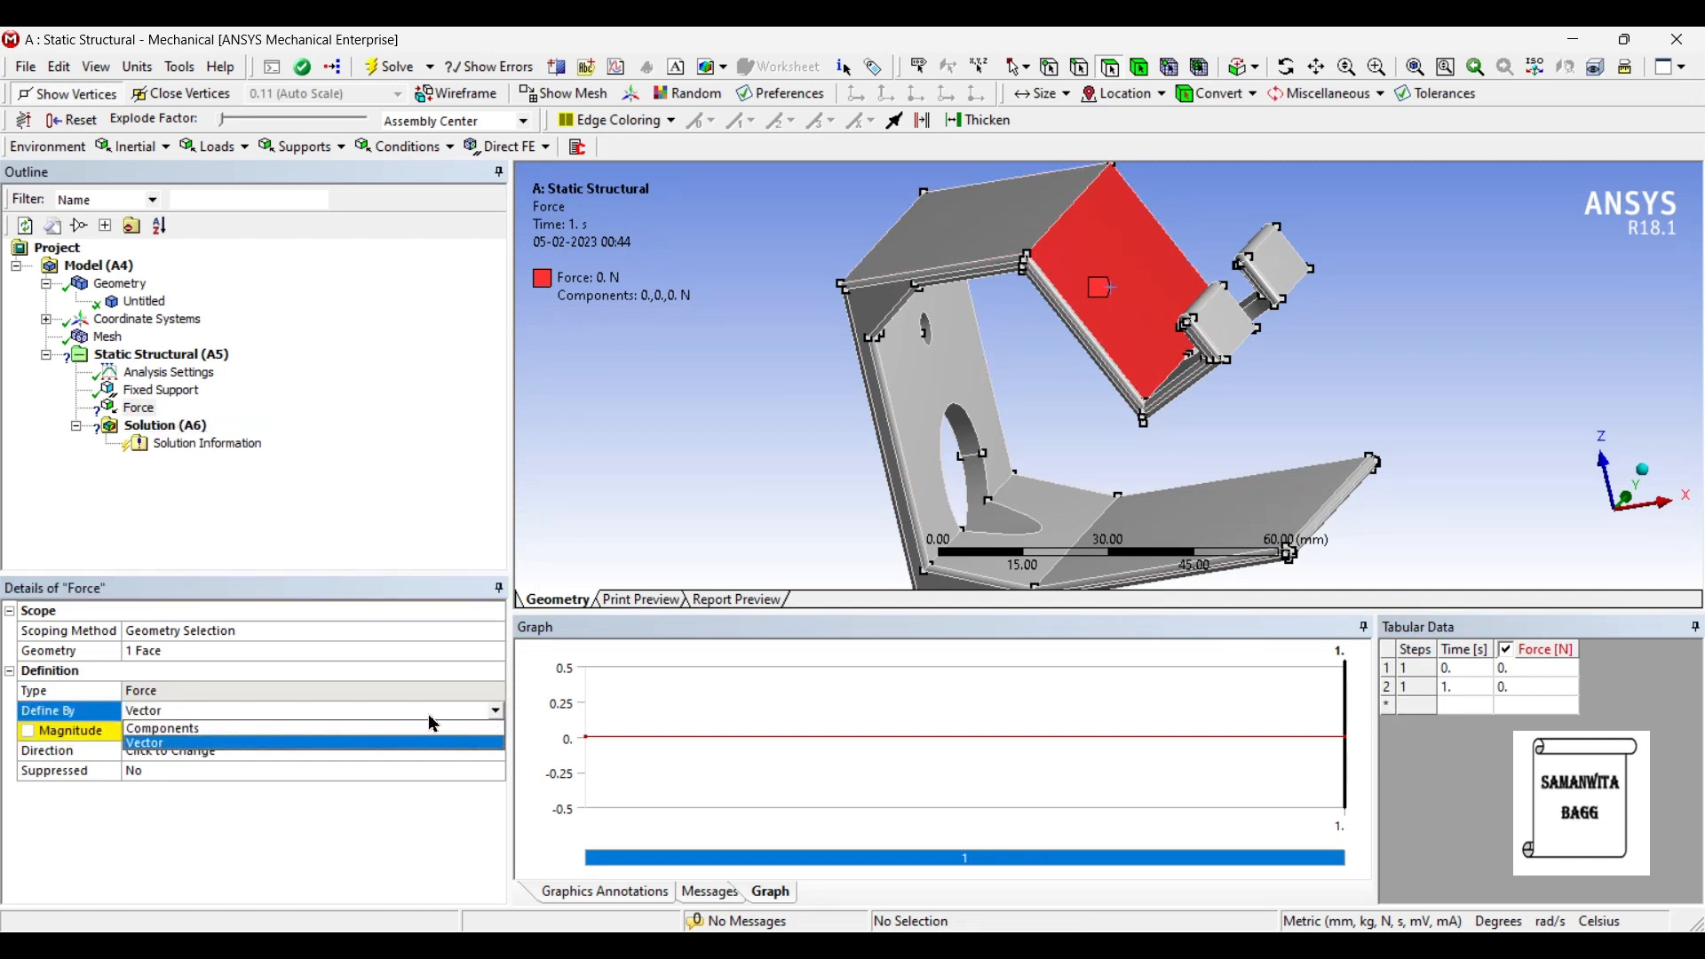
left_click(329, 728)
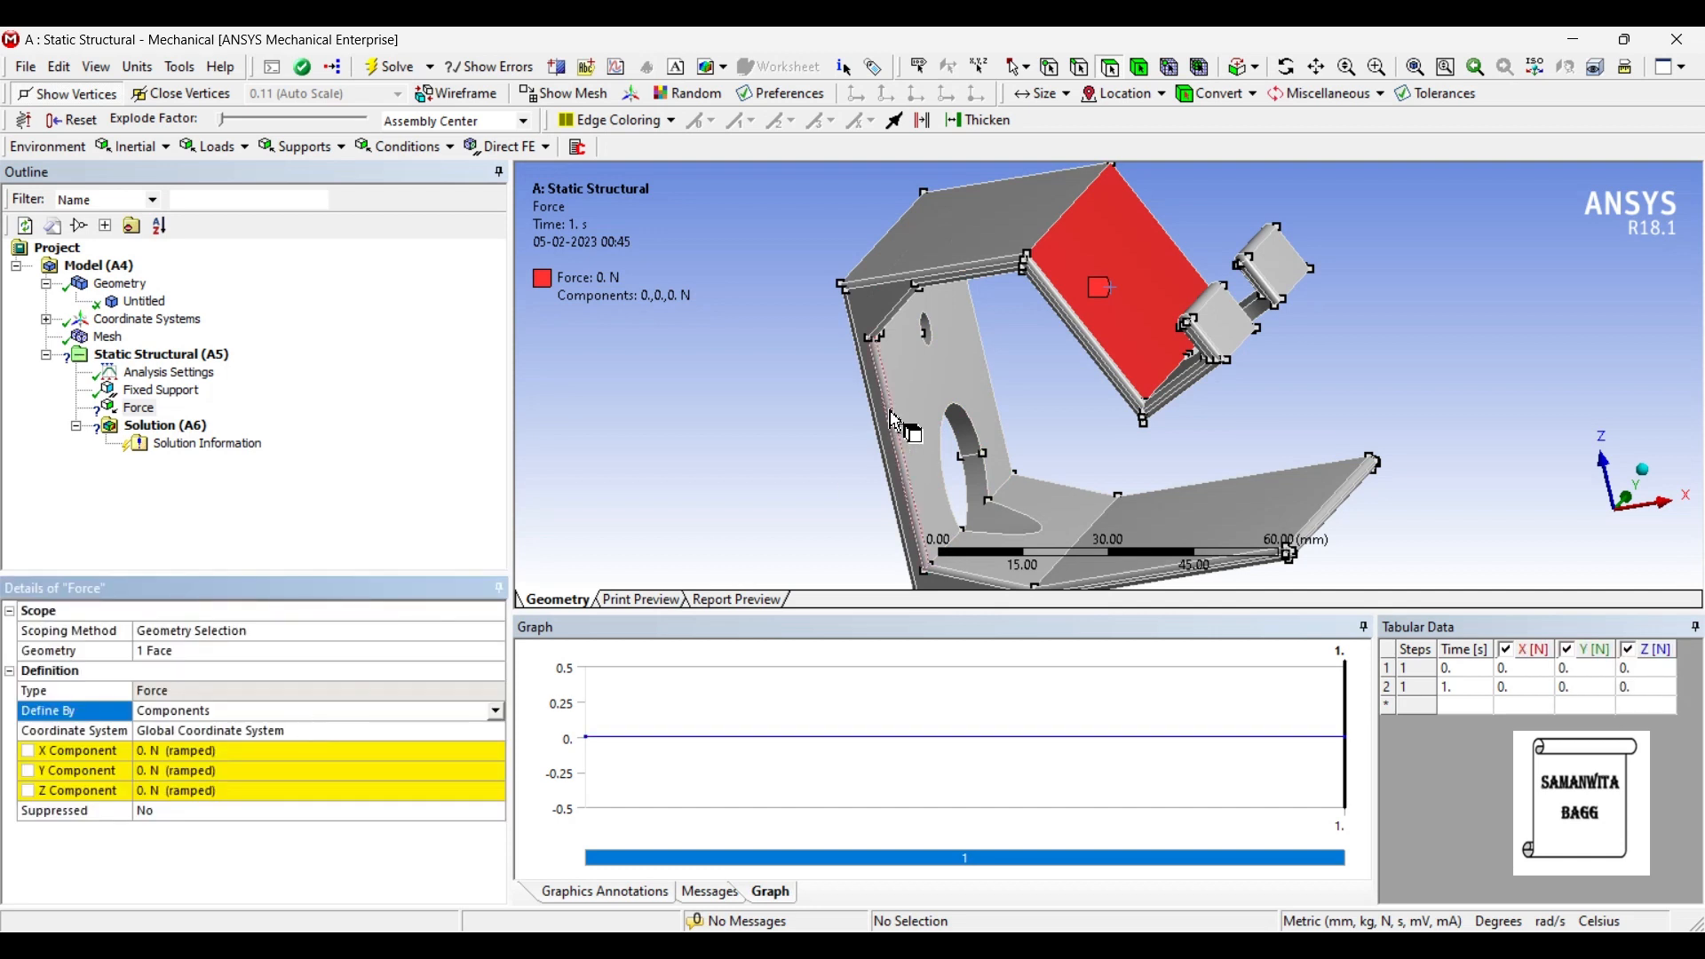
middle_click_drag(970, 399, 1059, 353)
middle_click_drag(1372, 575, 1492, 395)
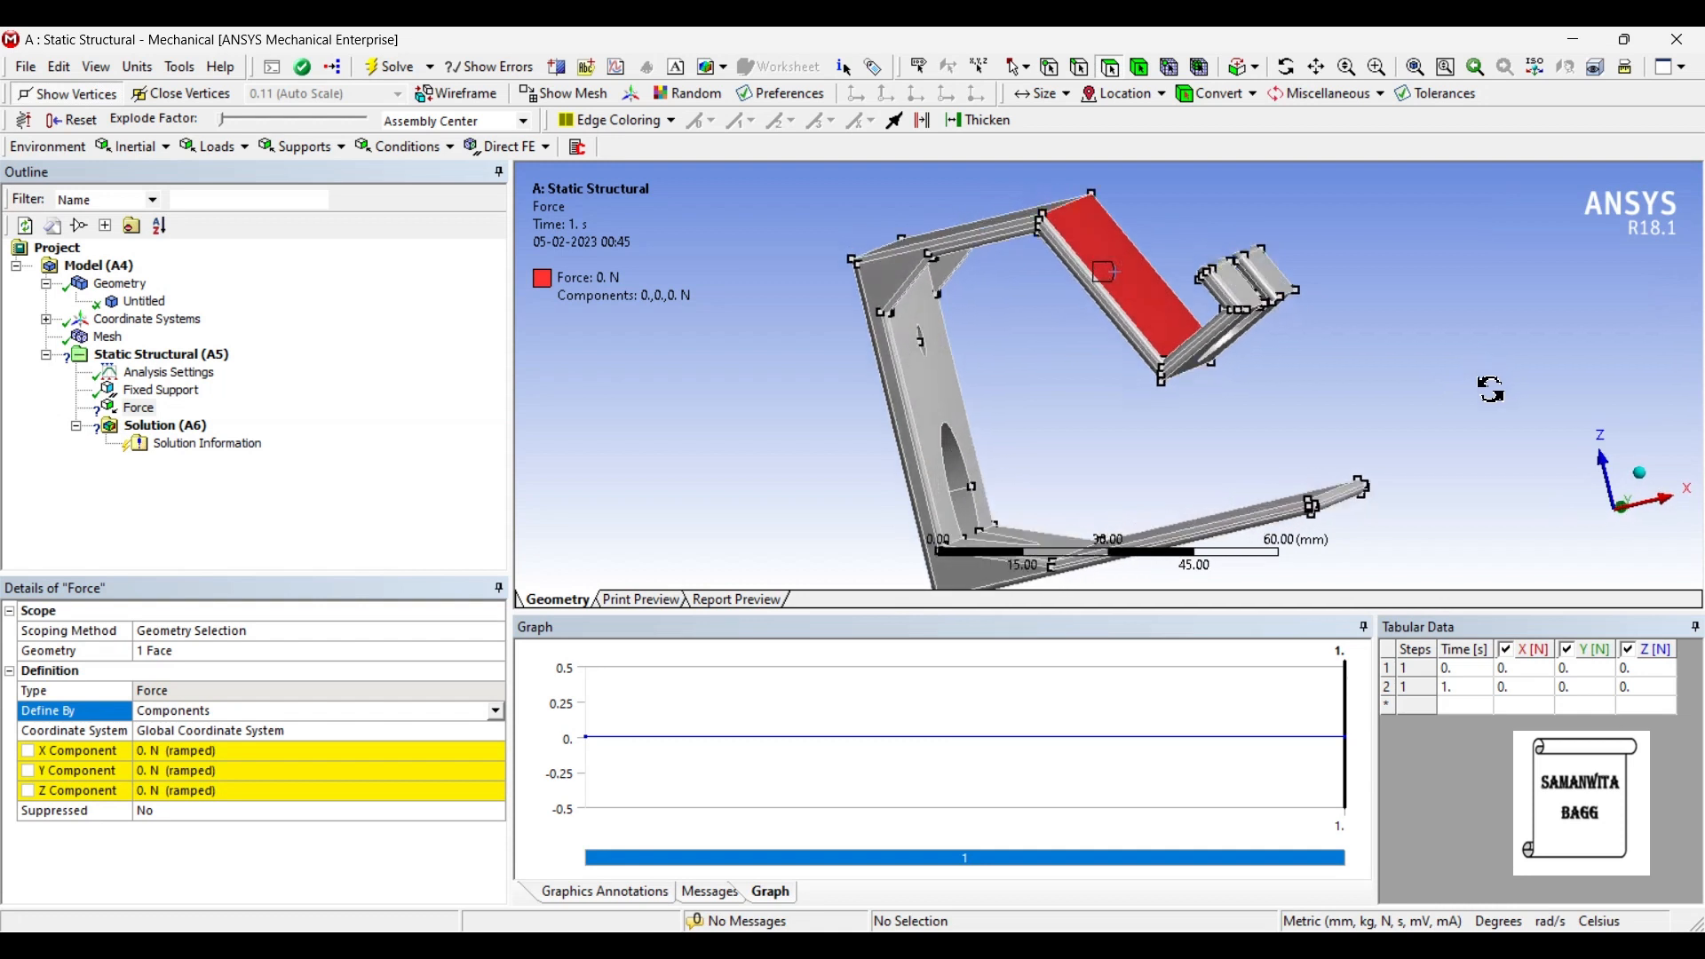
left_click(185, 755)
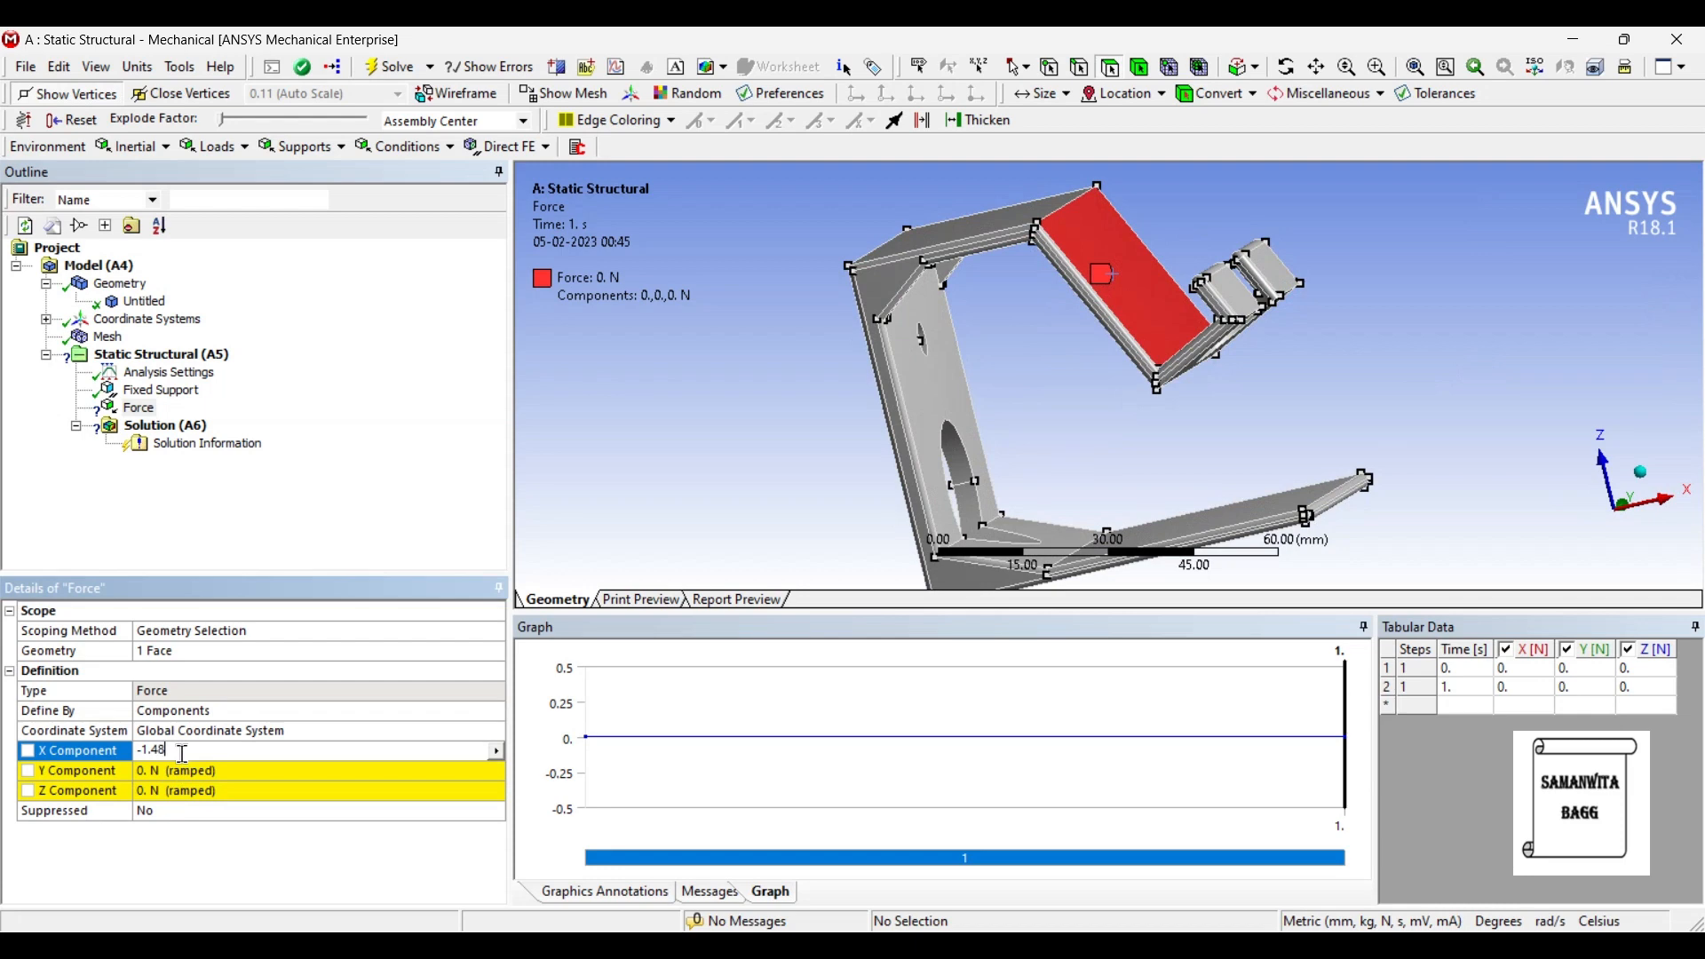
key("Return")
Step: Insert a second force load on the two ledge faces joining the upper plate to the small holder tabs
mouse_move(1213, 438)
middle_mouse_down()
mouse_move(1079, 432)
mouse_move(1194, 444)
middle_mouse_up()
middle_click_drag(1276, 306, 1271, 367)
left_click(1229, 388)
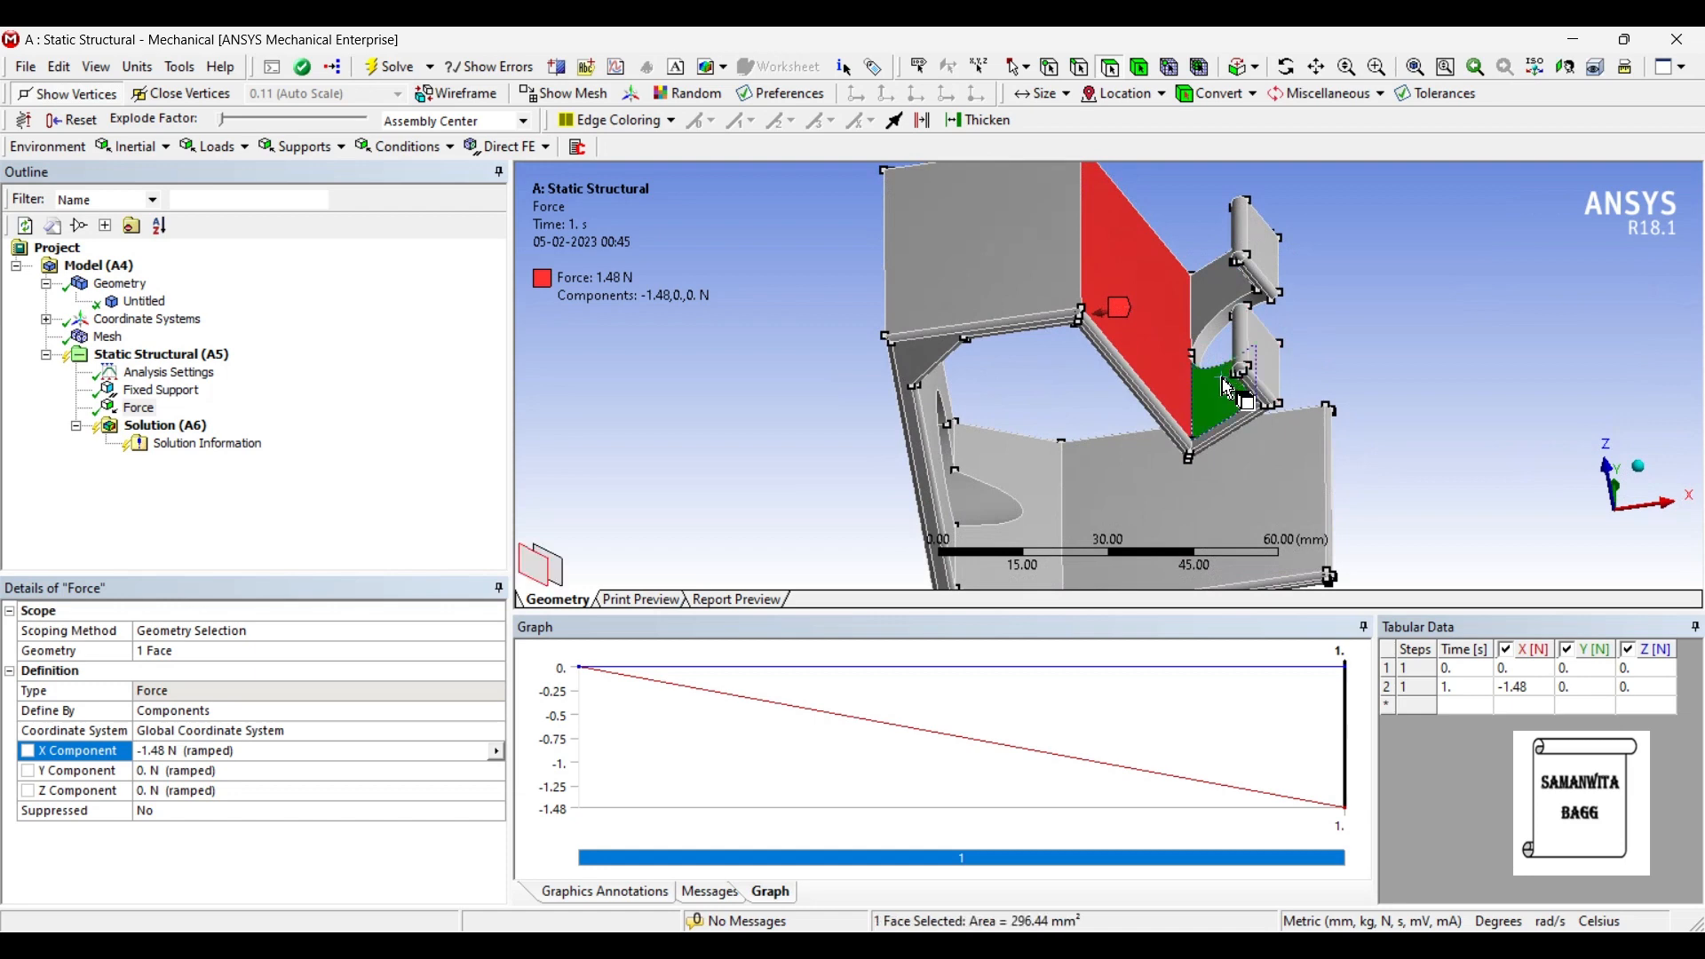
left_click(1227, 309, "ctrl")
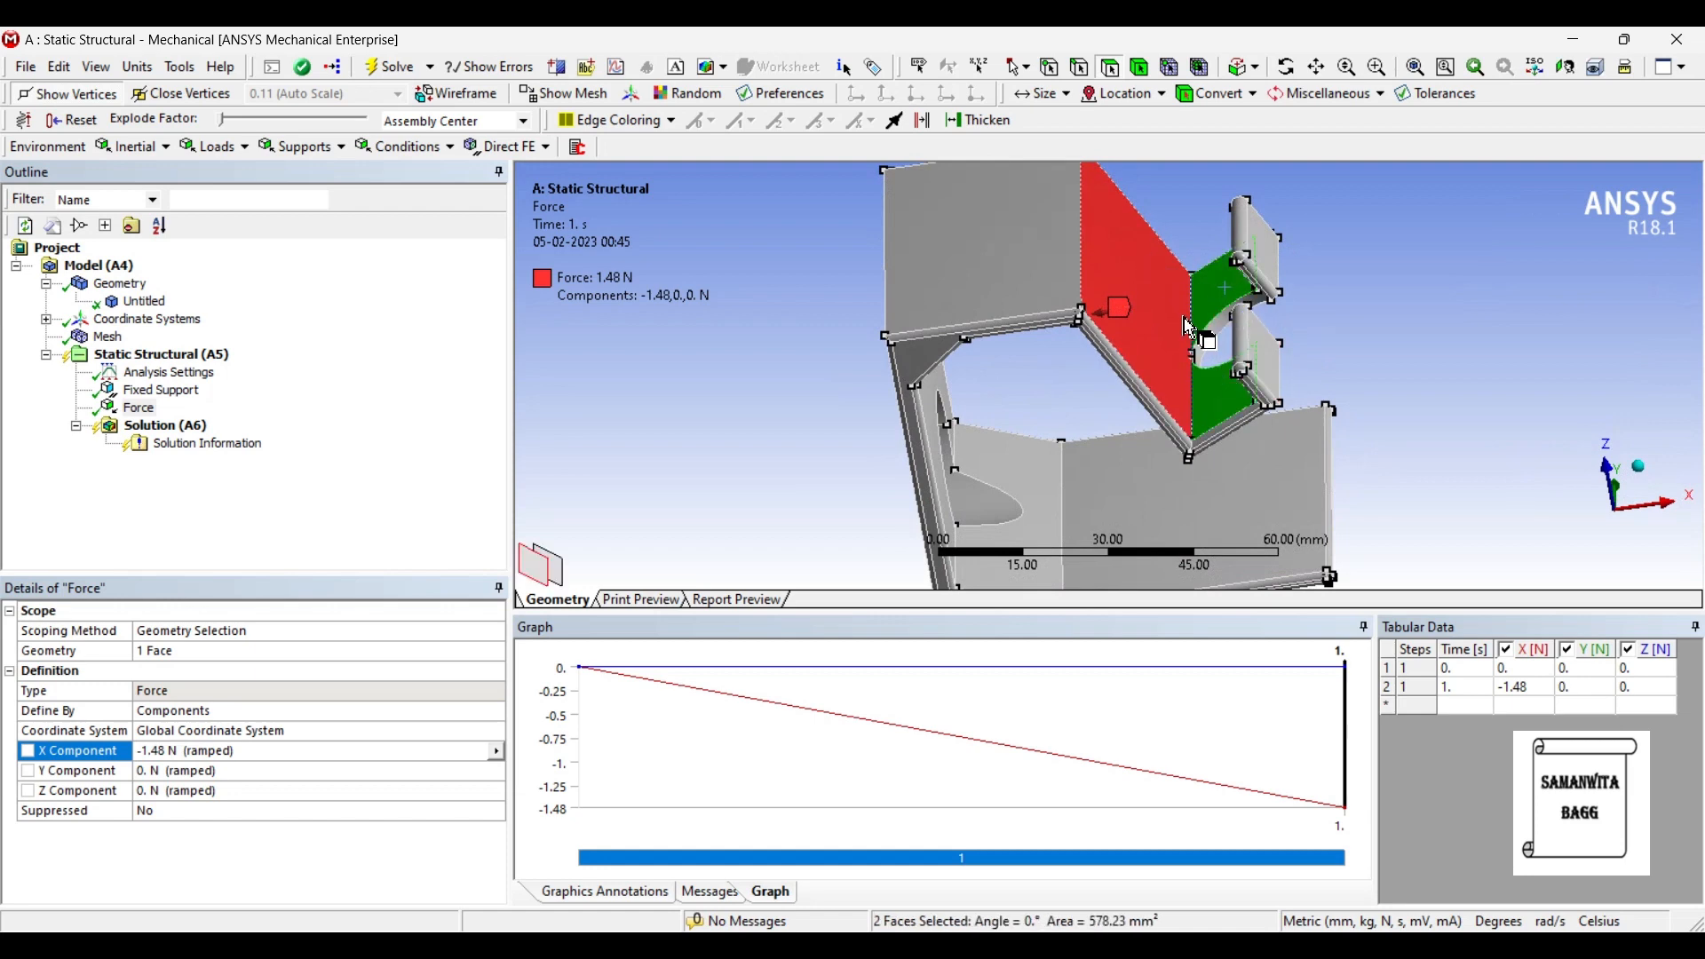
right_click(1217, 290)
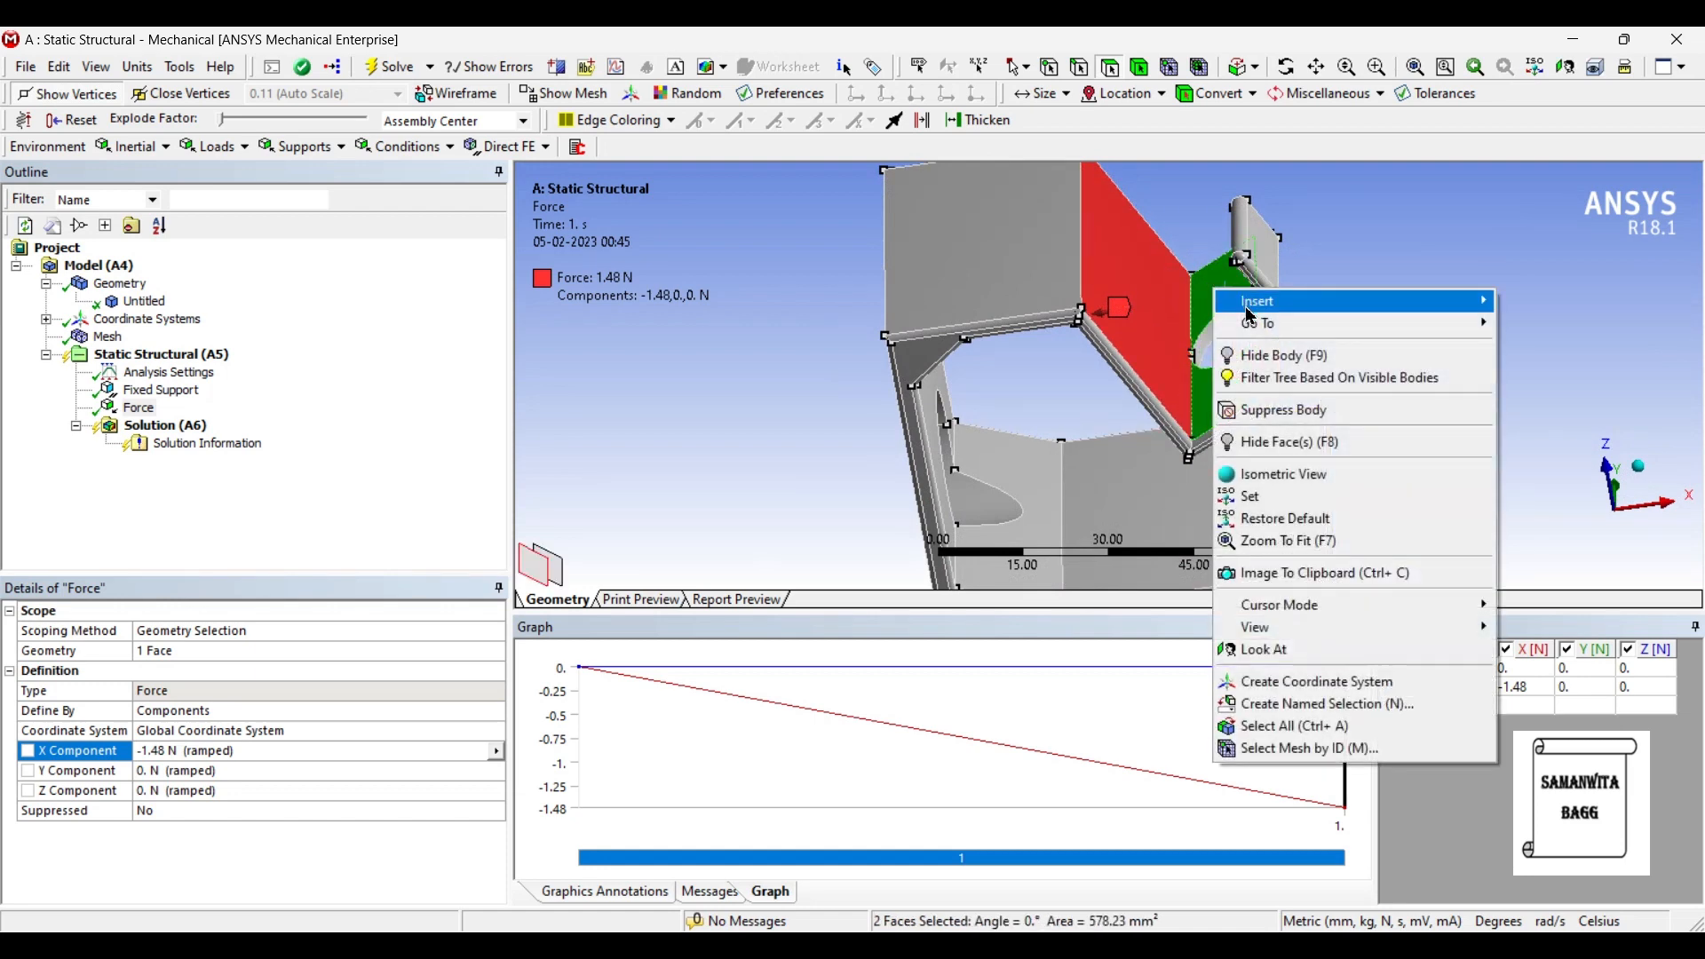
mouse_move(1247, 306)
left_click(1060, 447)
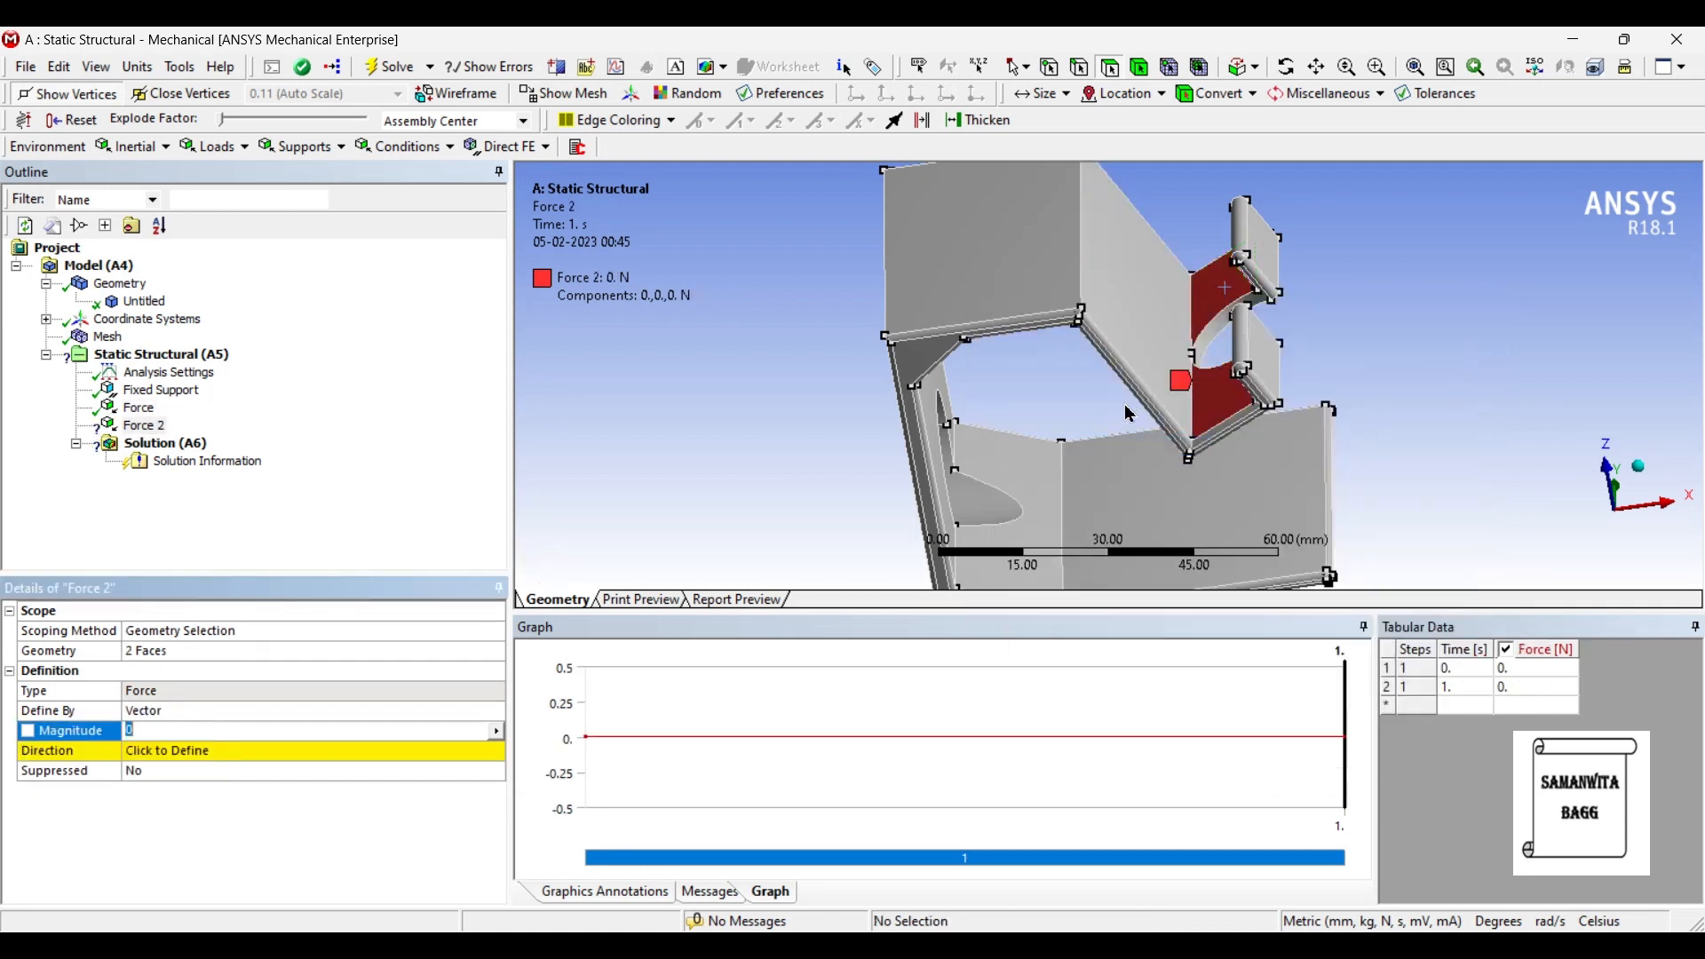
Step: Define the second force by components and set its Z component to -0.23 N
left_click(195, 712)
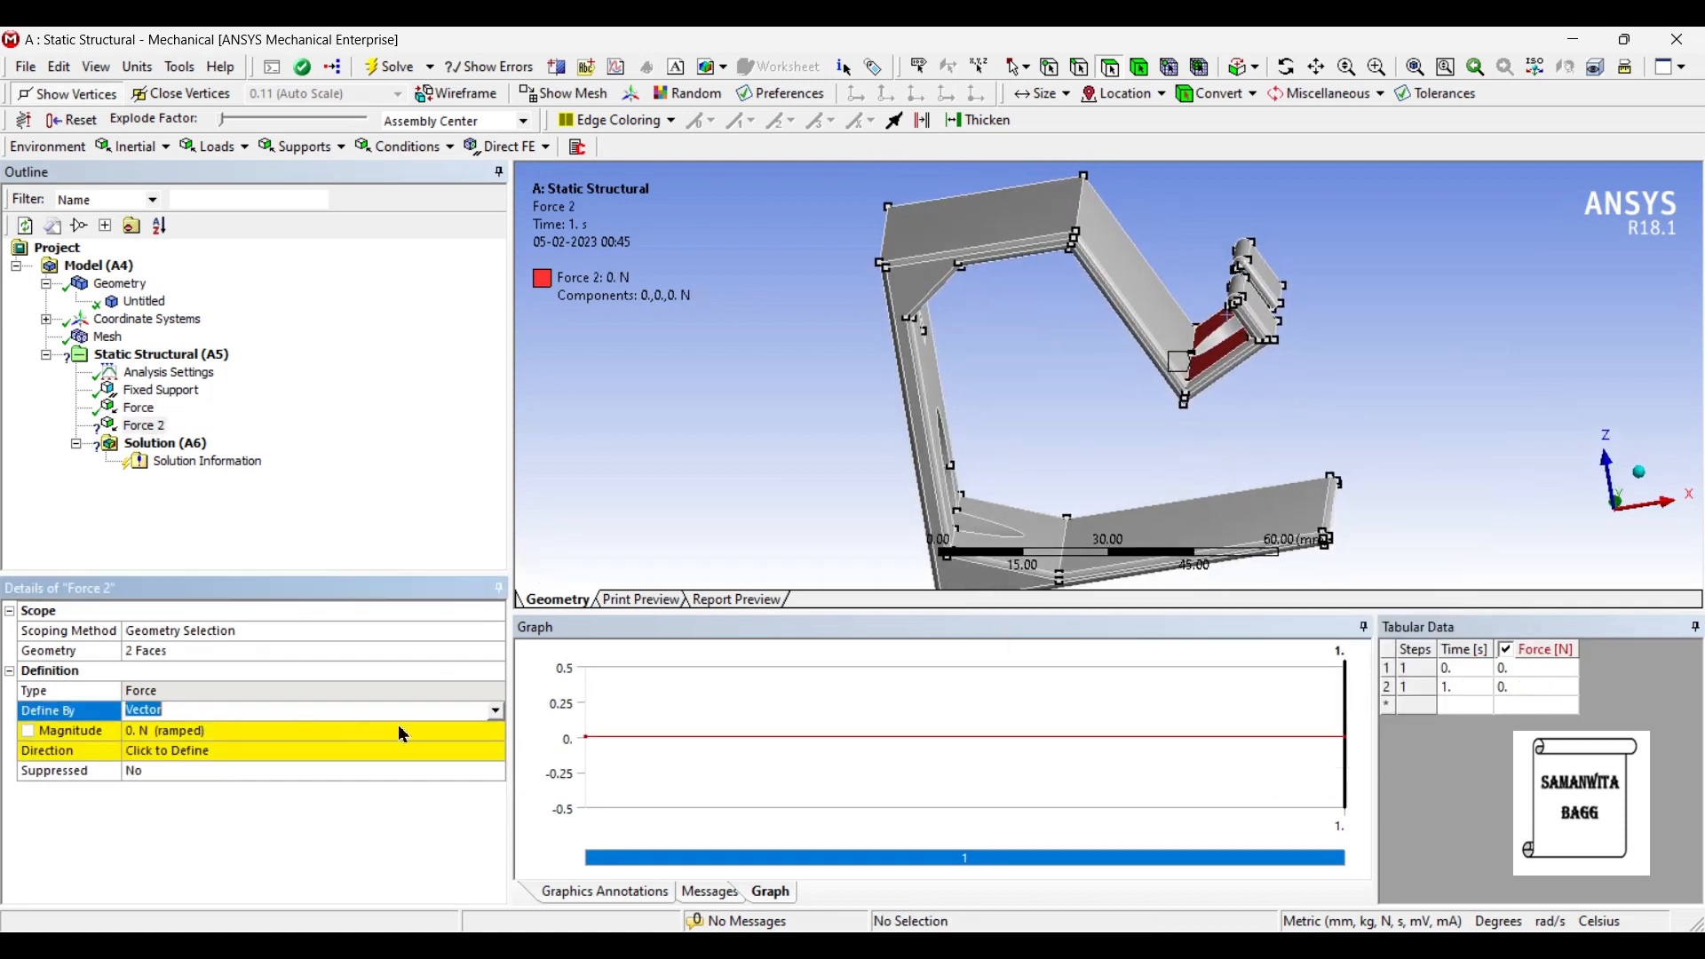
left_click(497, 710)
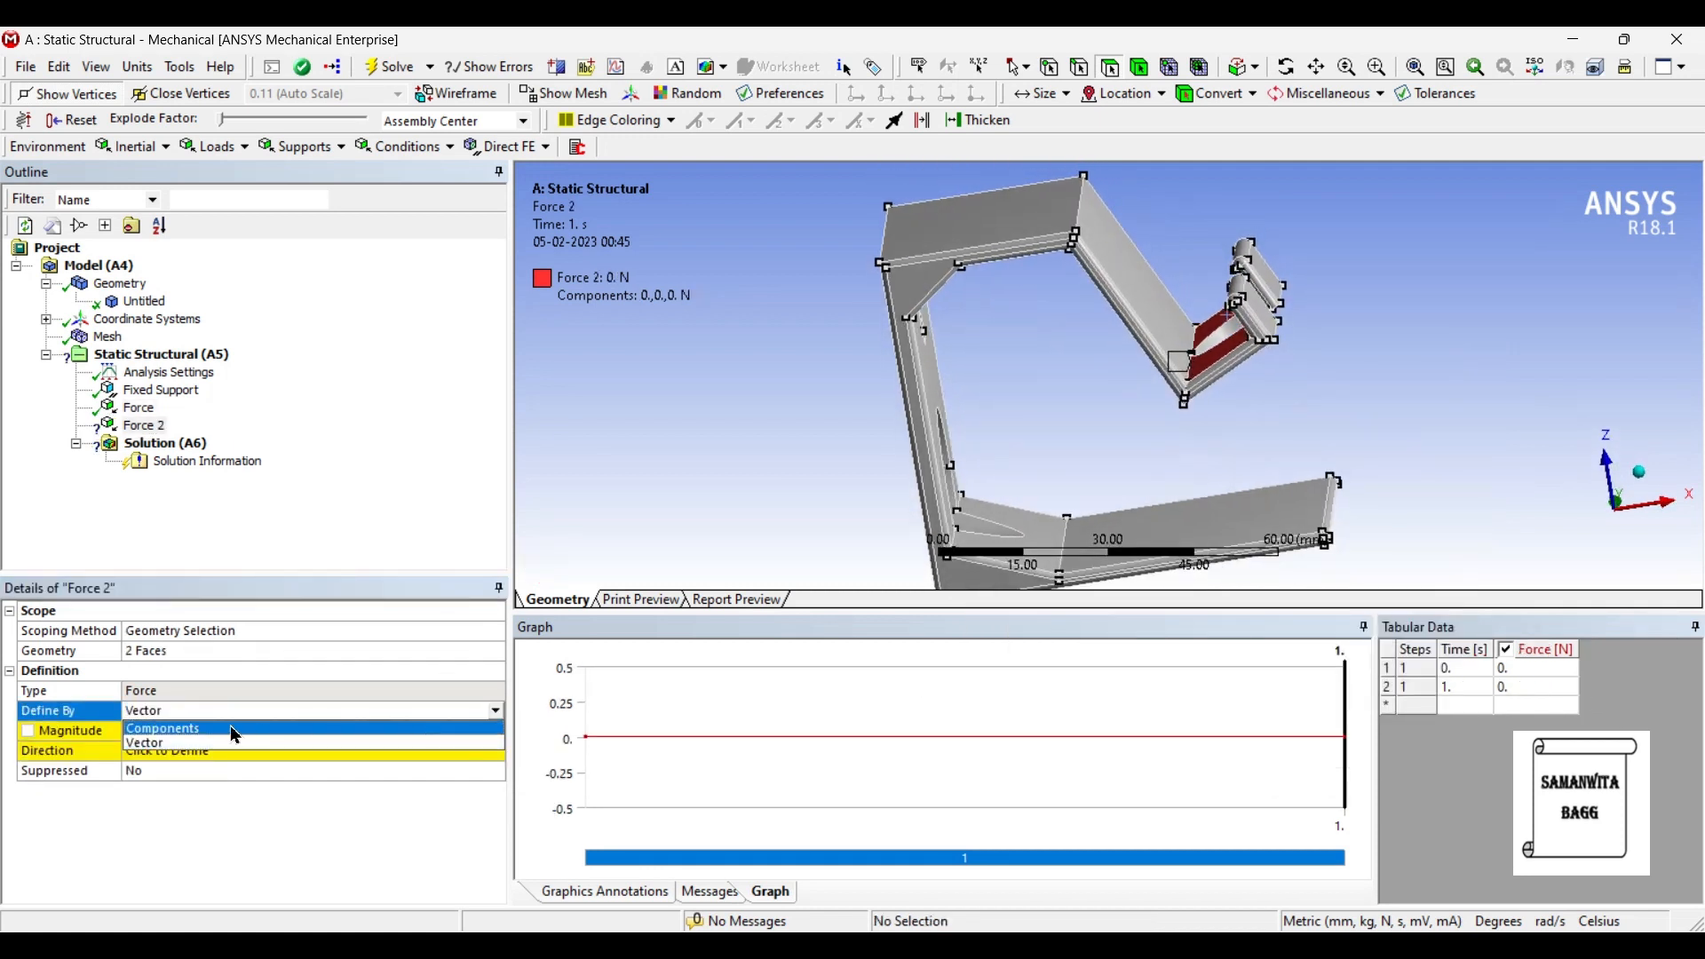
left_click(173, 729)
middle_click_drag(963, 471, 959, 415)
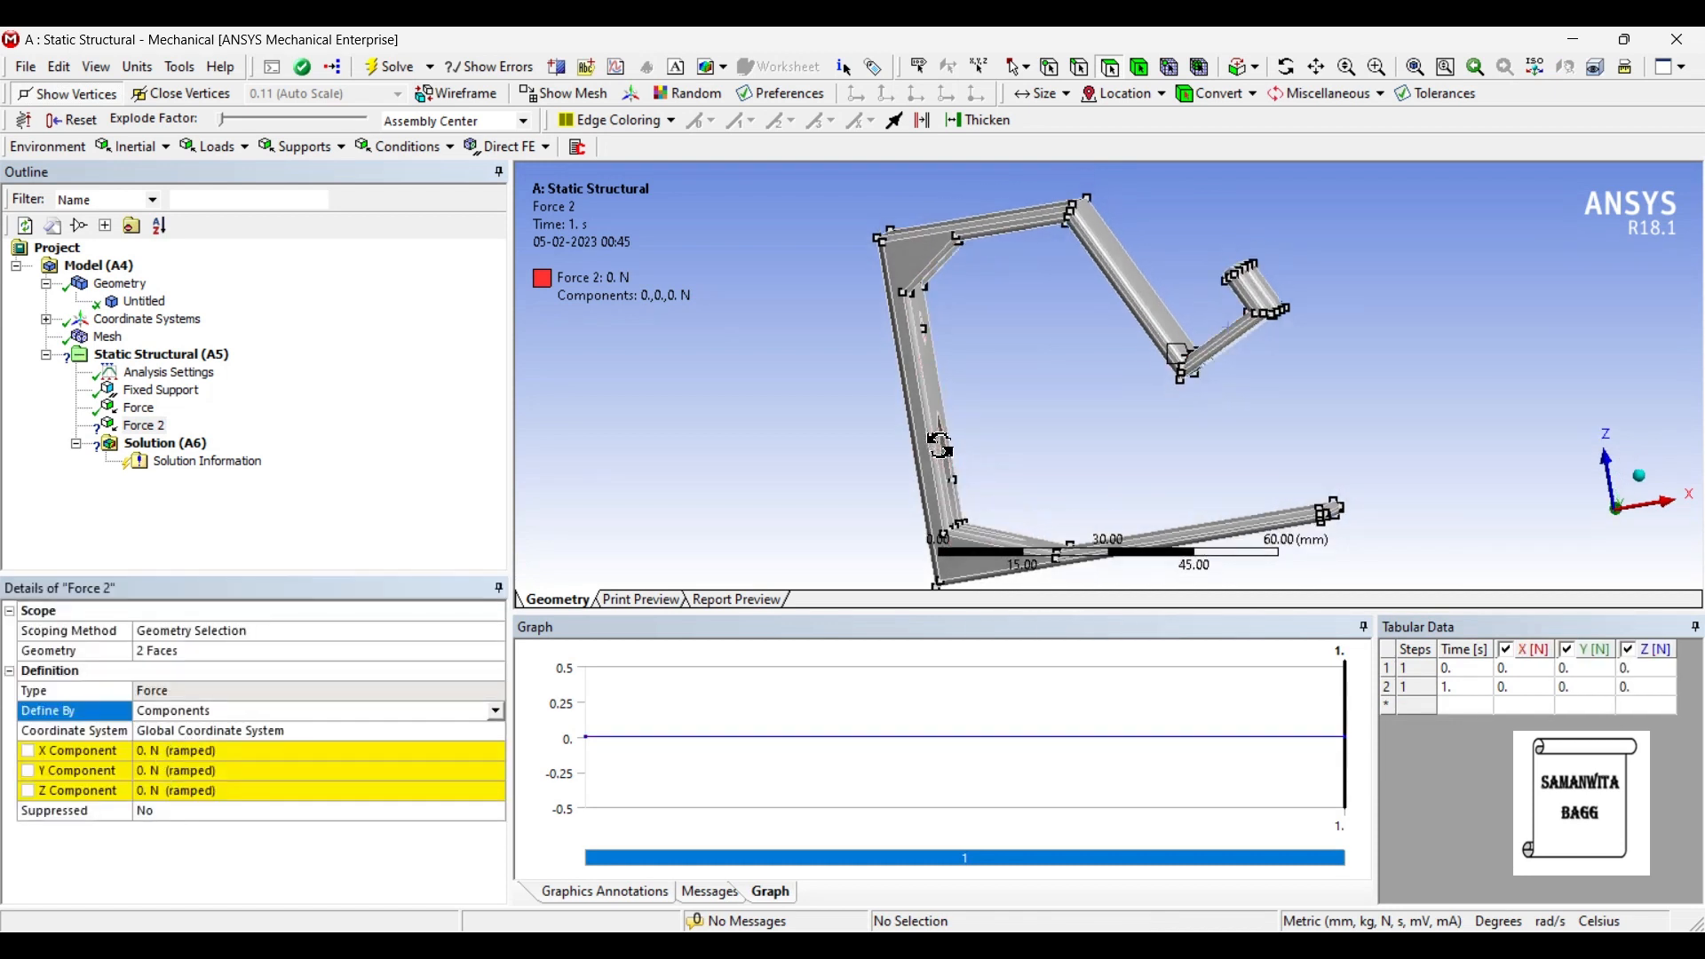
left_click(183, 790)
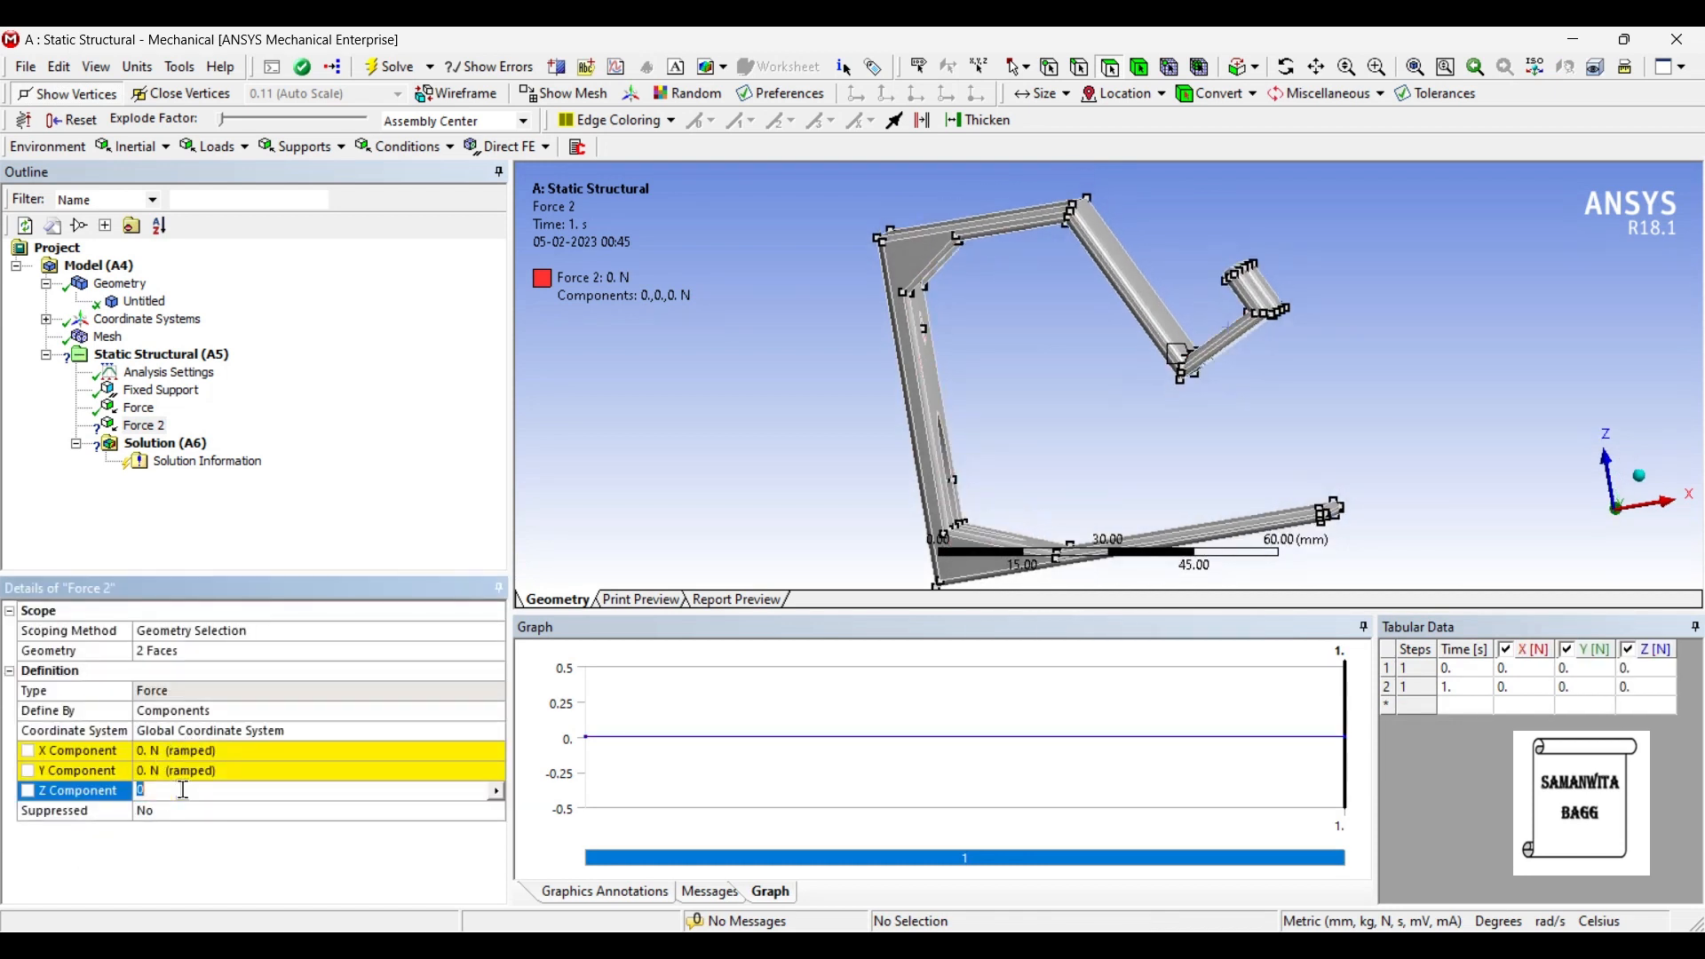
type("-0.23")
key("Return")
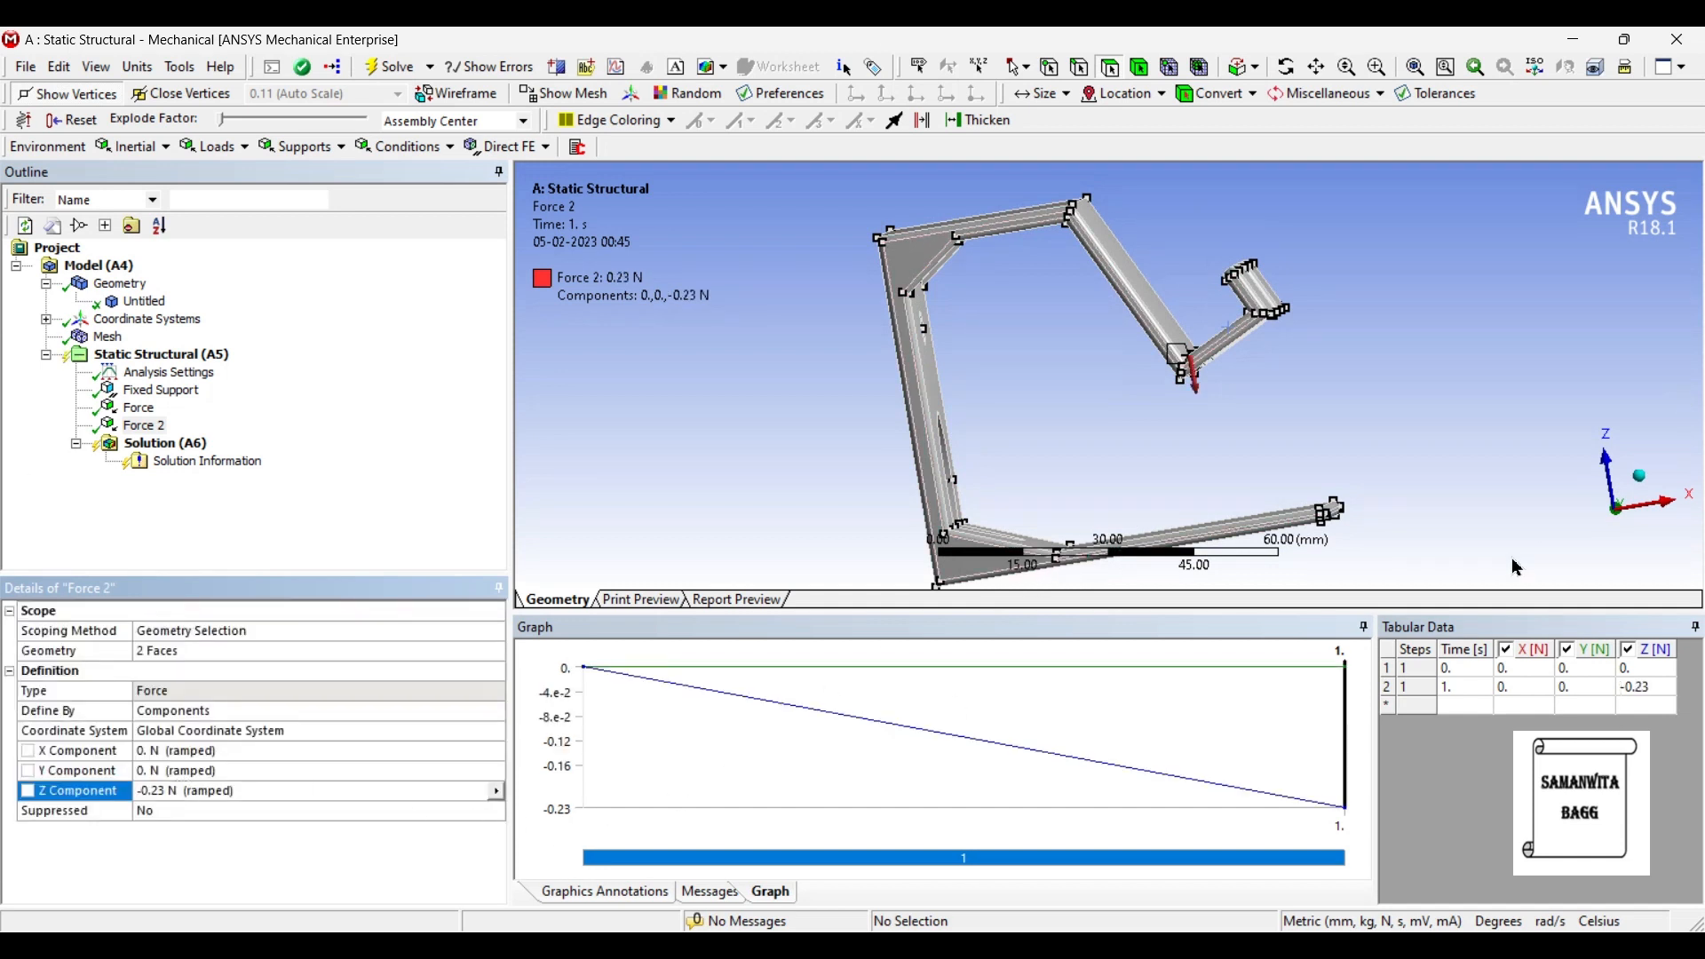
Step: Add a Total Deformation result to the static structural solution
mouse_move(1248, 469)
middle_mouse_down()
mouse_move(1242, 428)
mouse_move(1255, 447)
mouse_move(1106, 457)
middle_mouse_up()
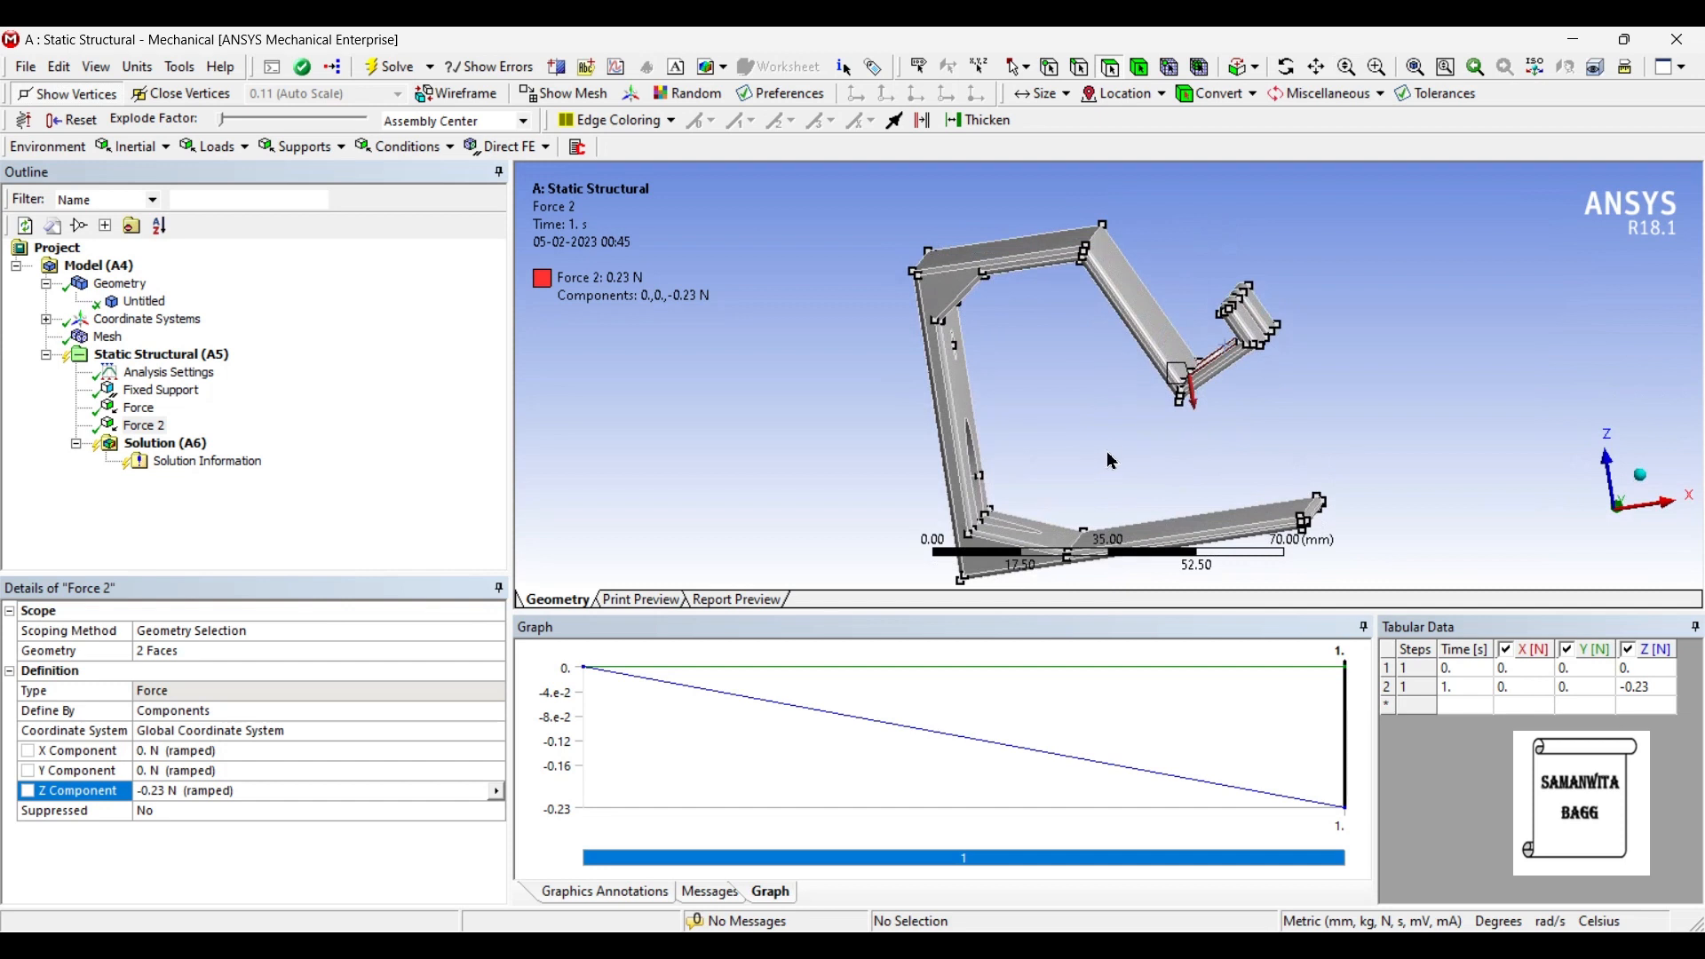
scroll(1107, 457, "up", 2)
left_click(169, 444)
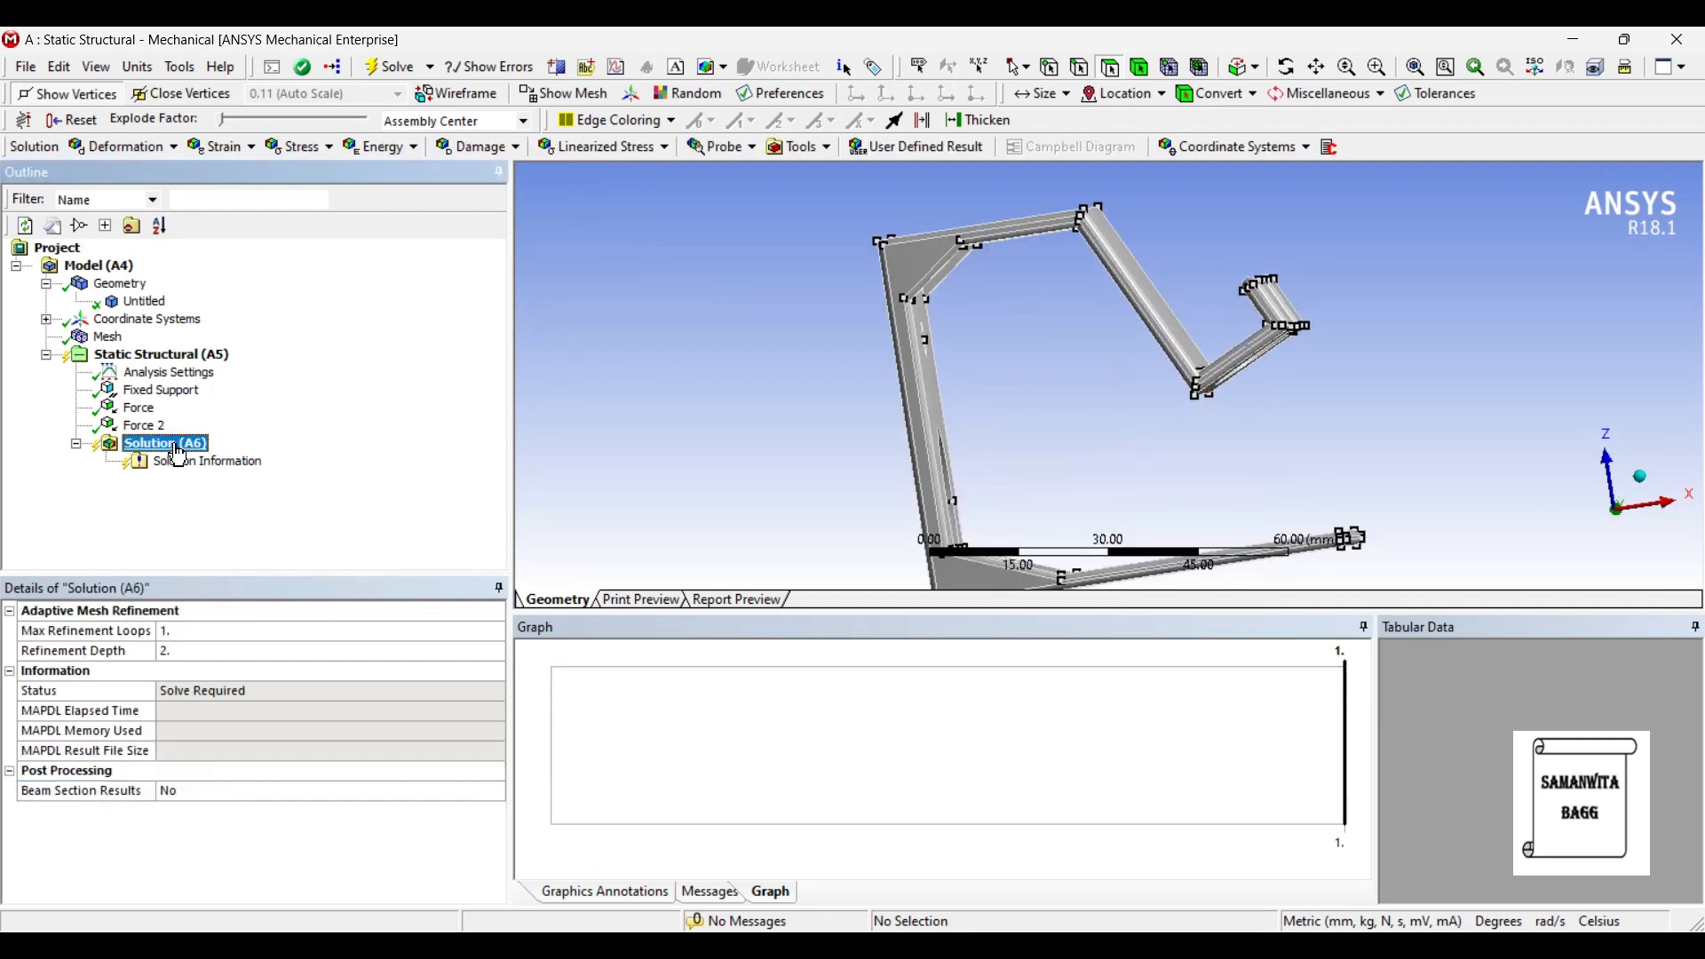
right_click(177, 455)
mouse_move(191, 457)
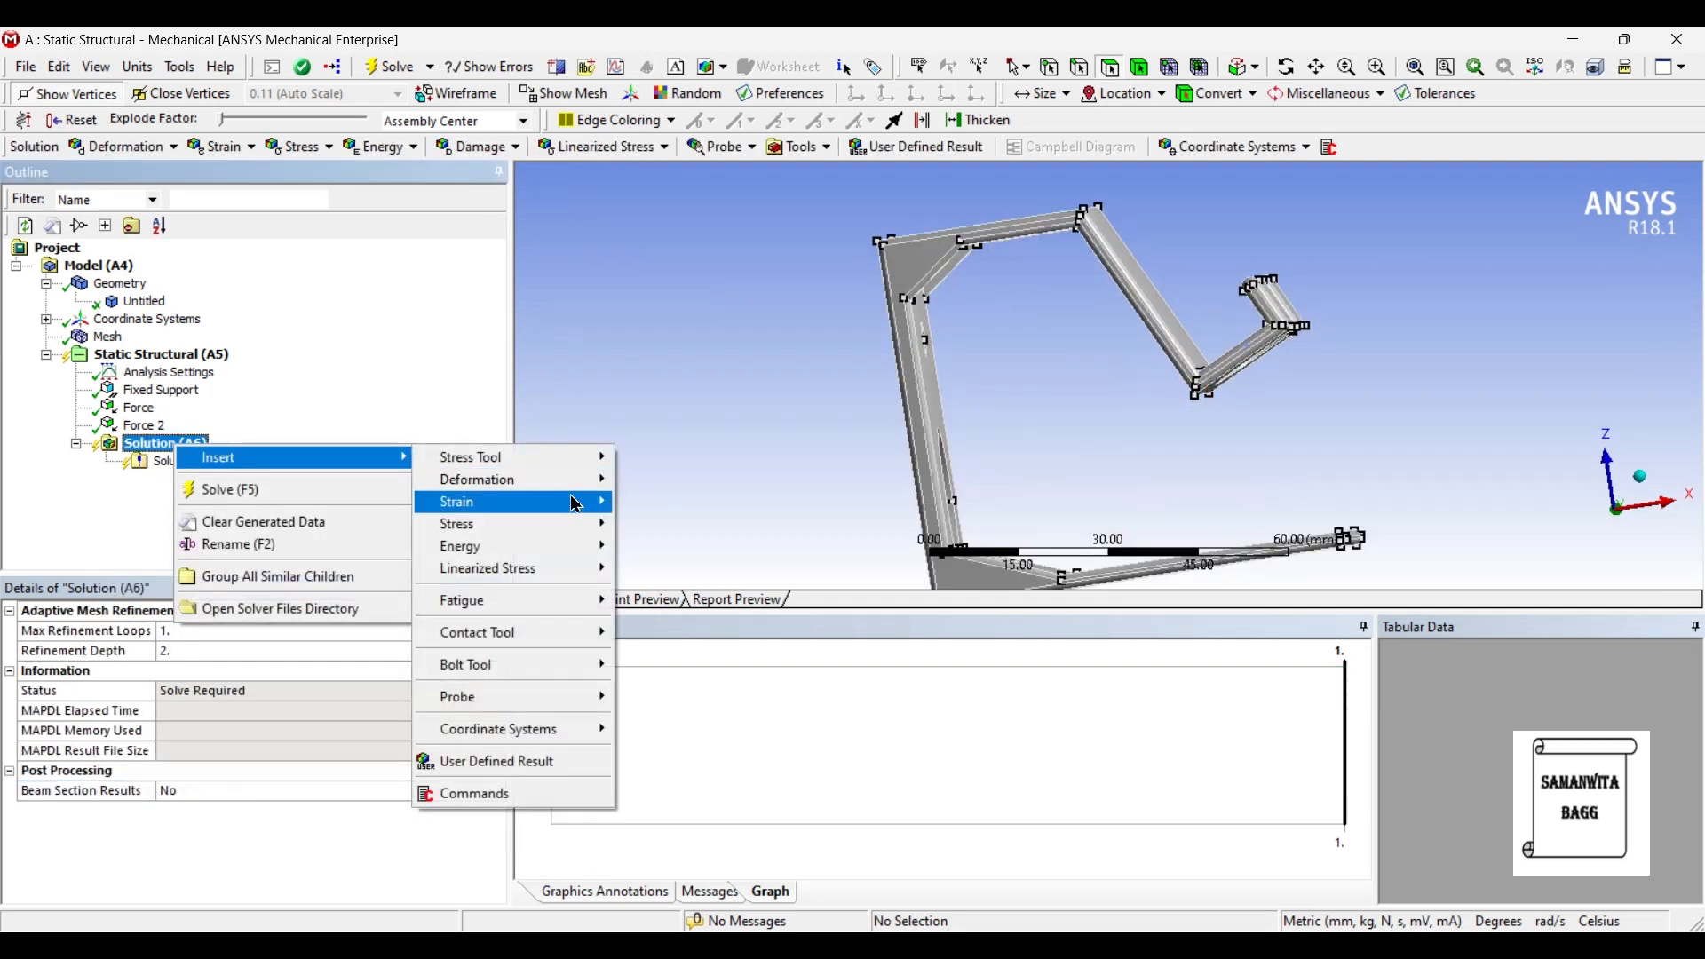
mouse_move(578, 485)
left_click(657, 480)
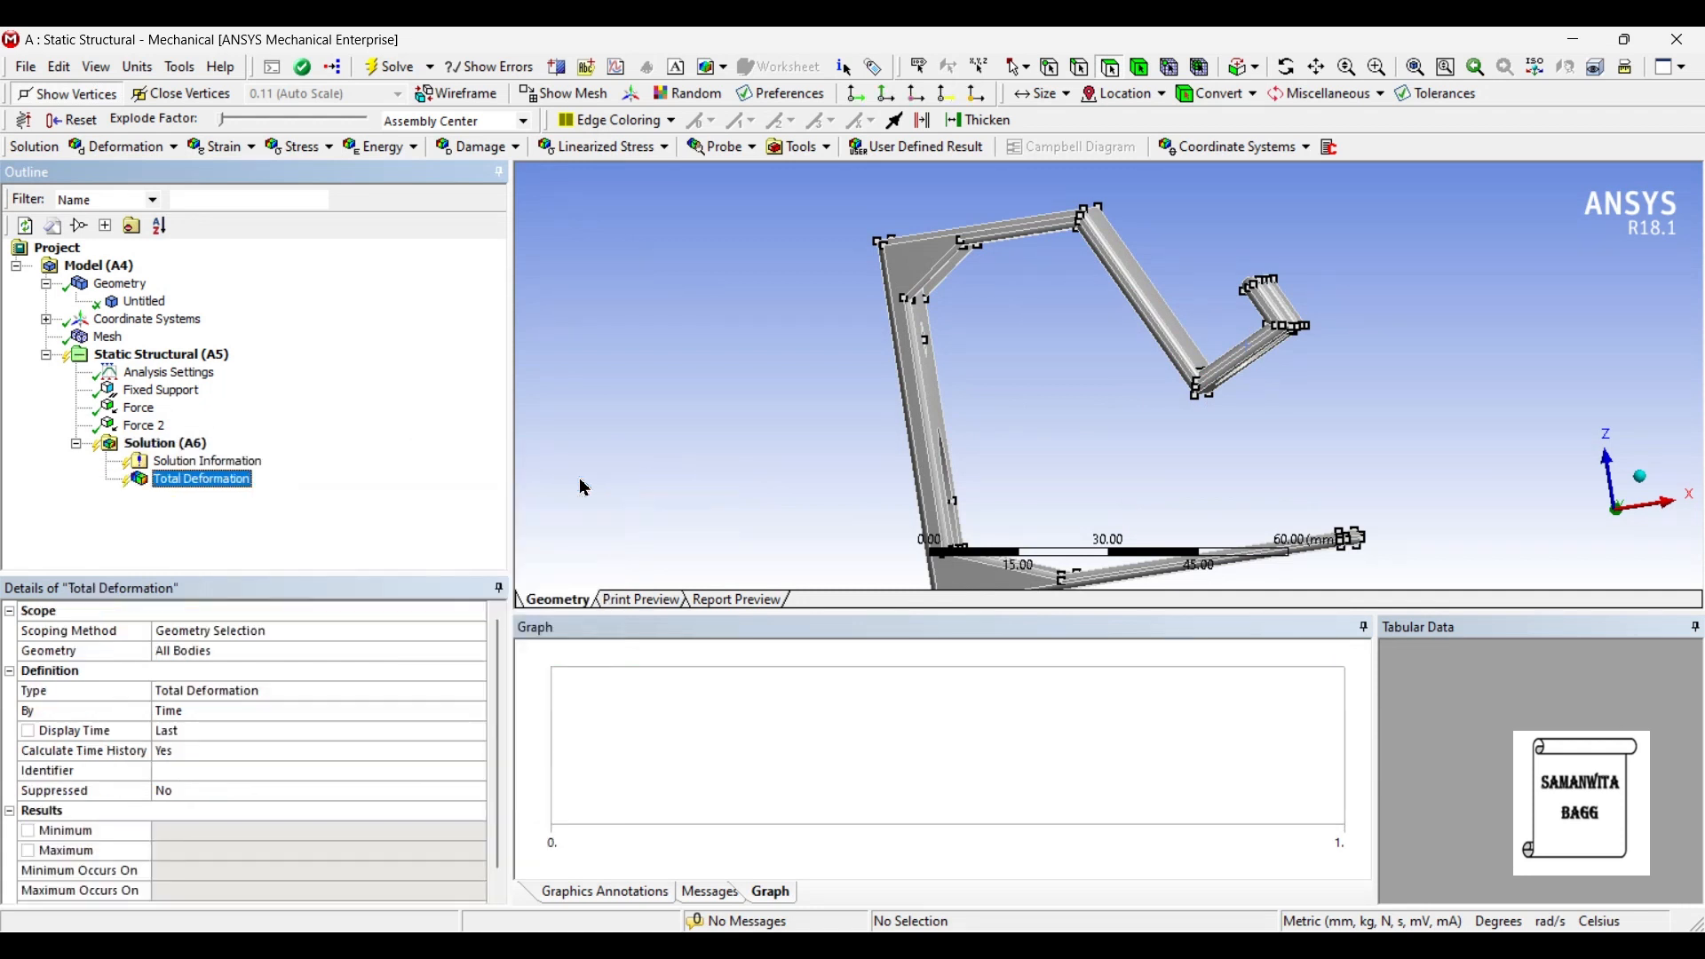
Step: Add an Equivalent (von-Mises) strain result to the solution
right_click(187, 444)
mouse_move(216, 459)
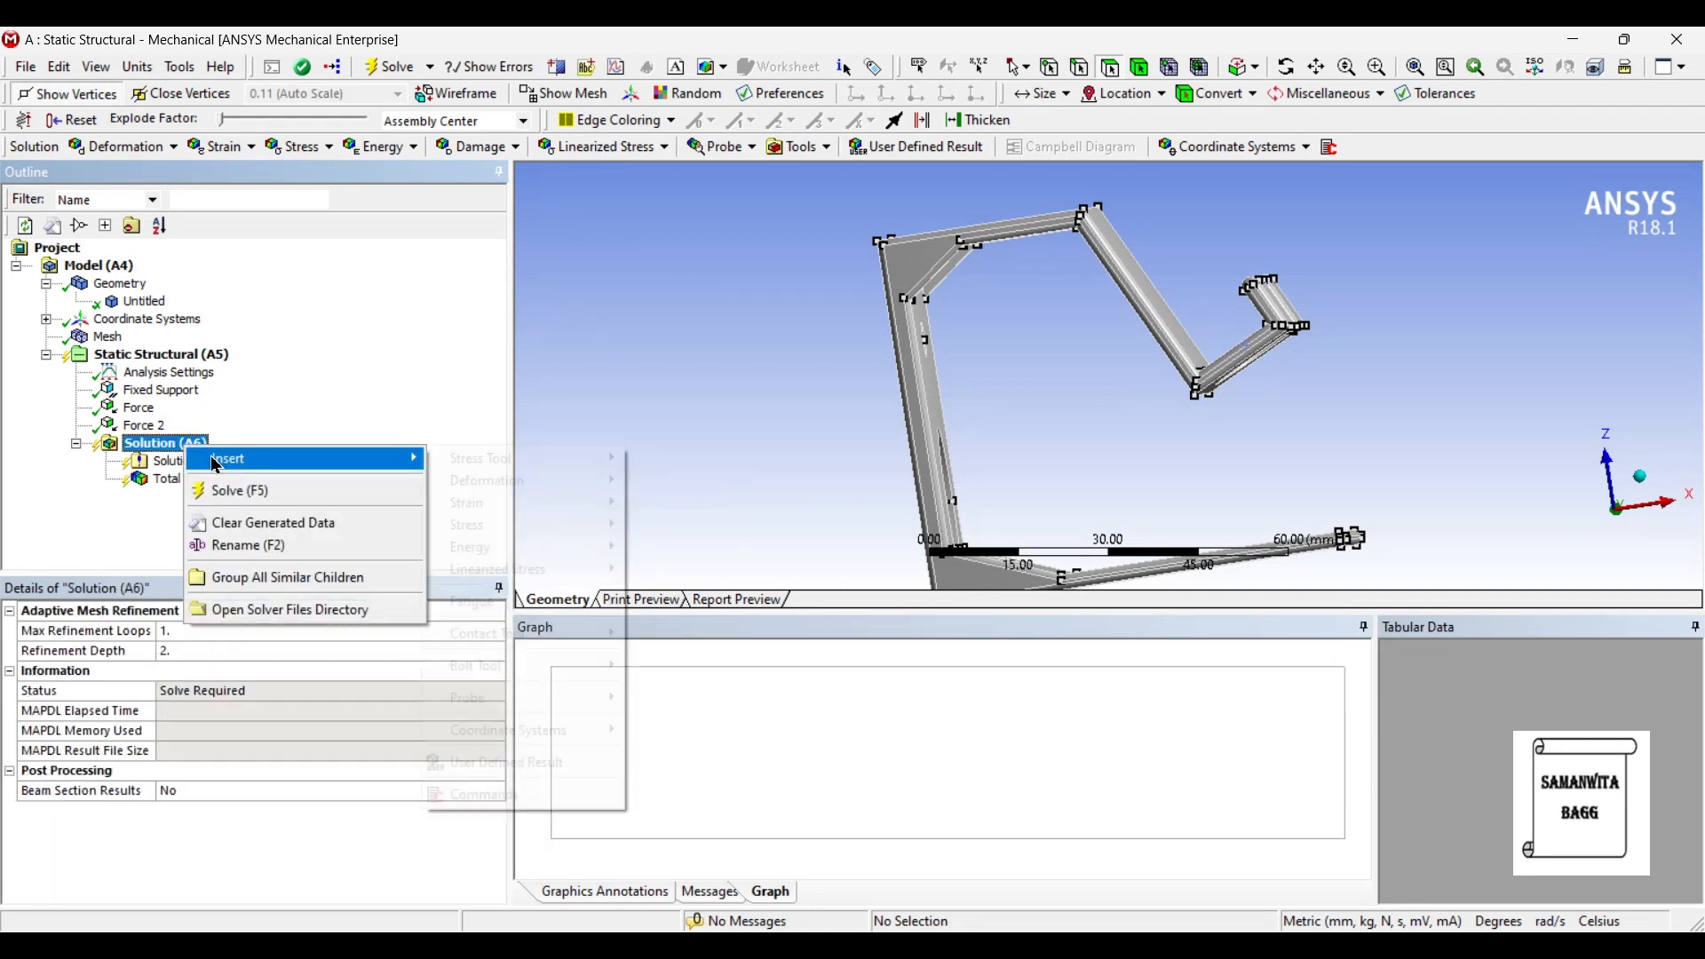
mouse_move(533, 503)
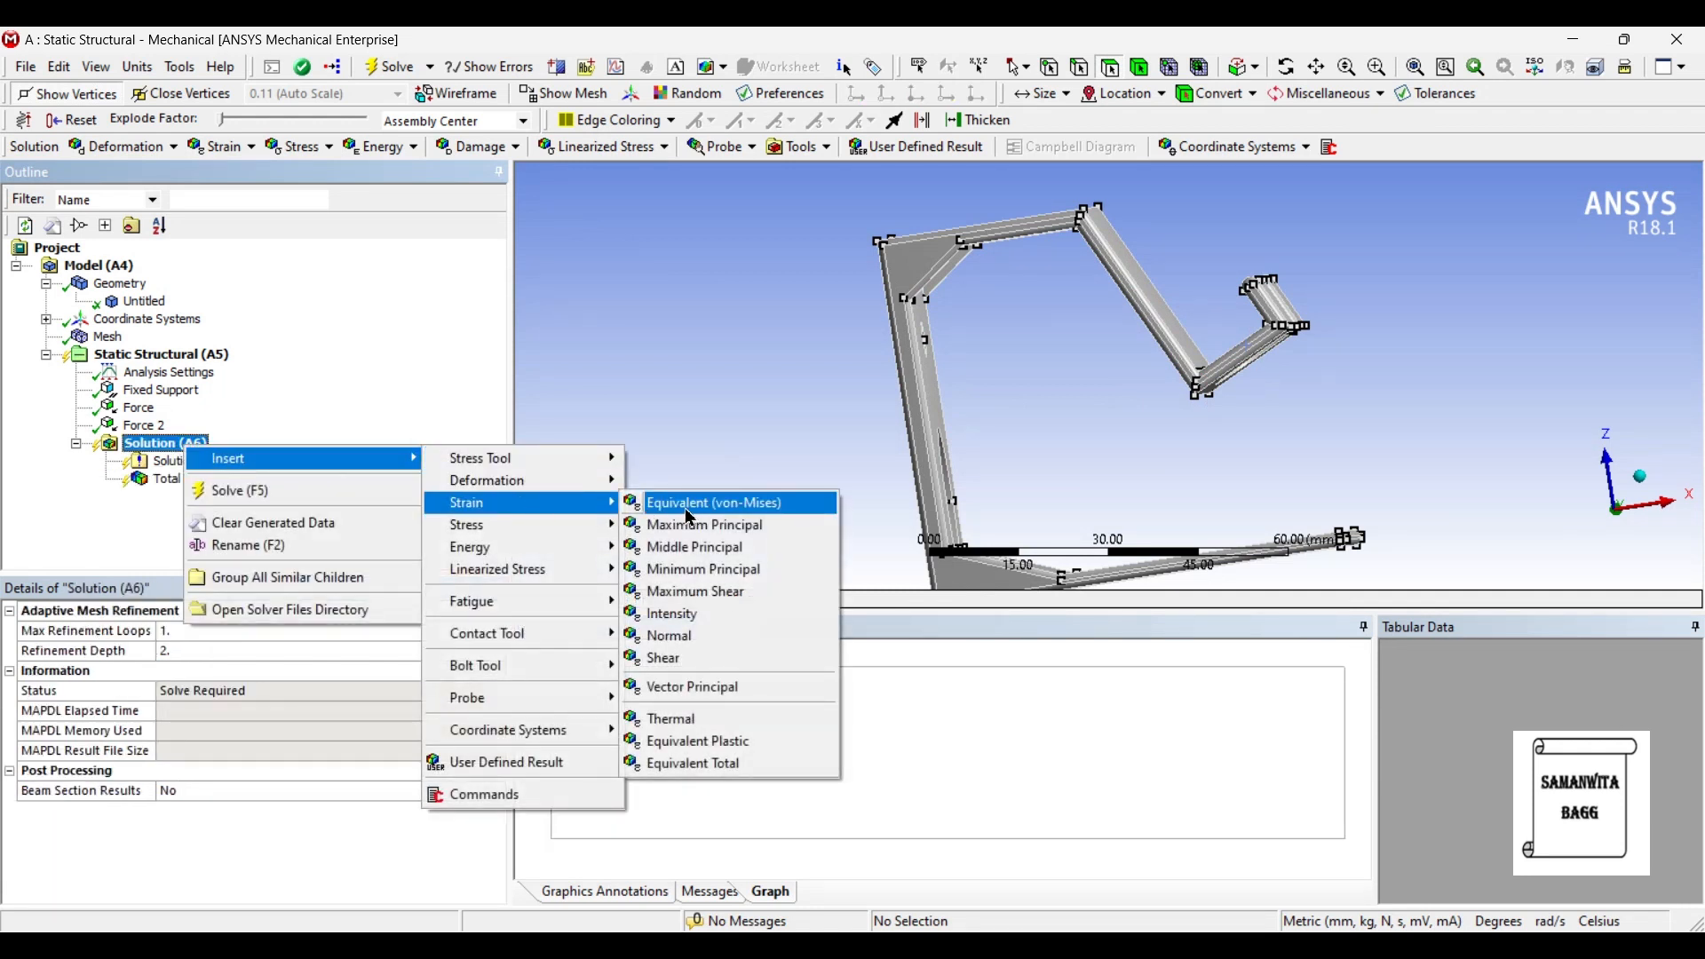
left_click(690, 506)
Step: Add an Equivalent (von-Mises) stress result to the solution and solve the analysis
right_click(158, 445)
mouse_move(202, 468)
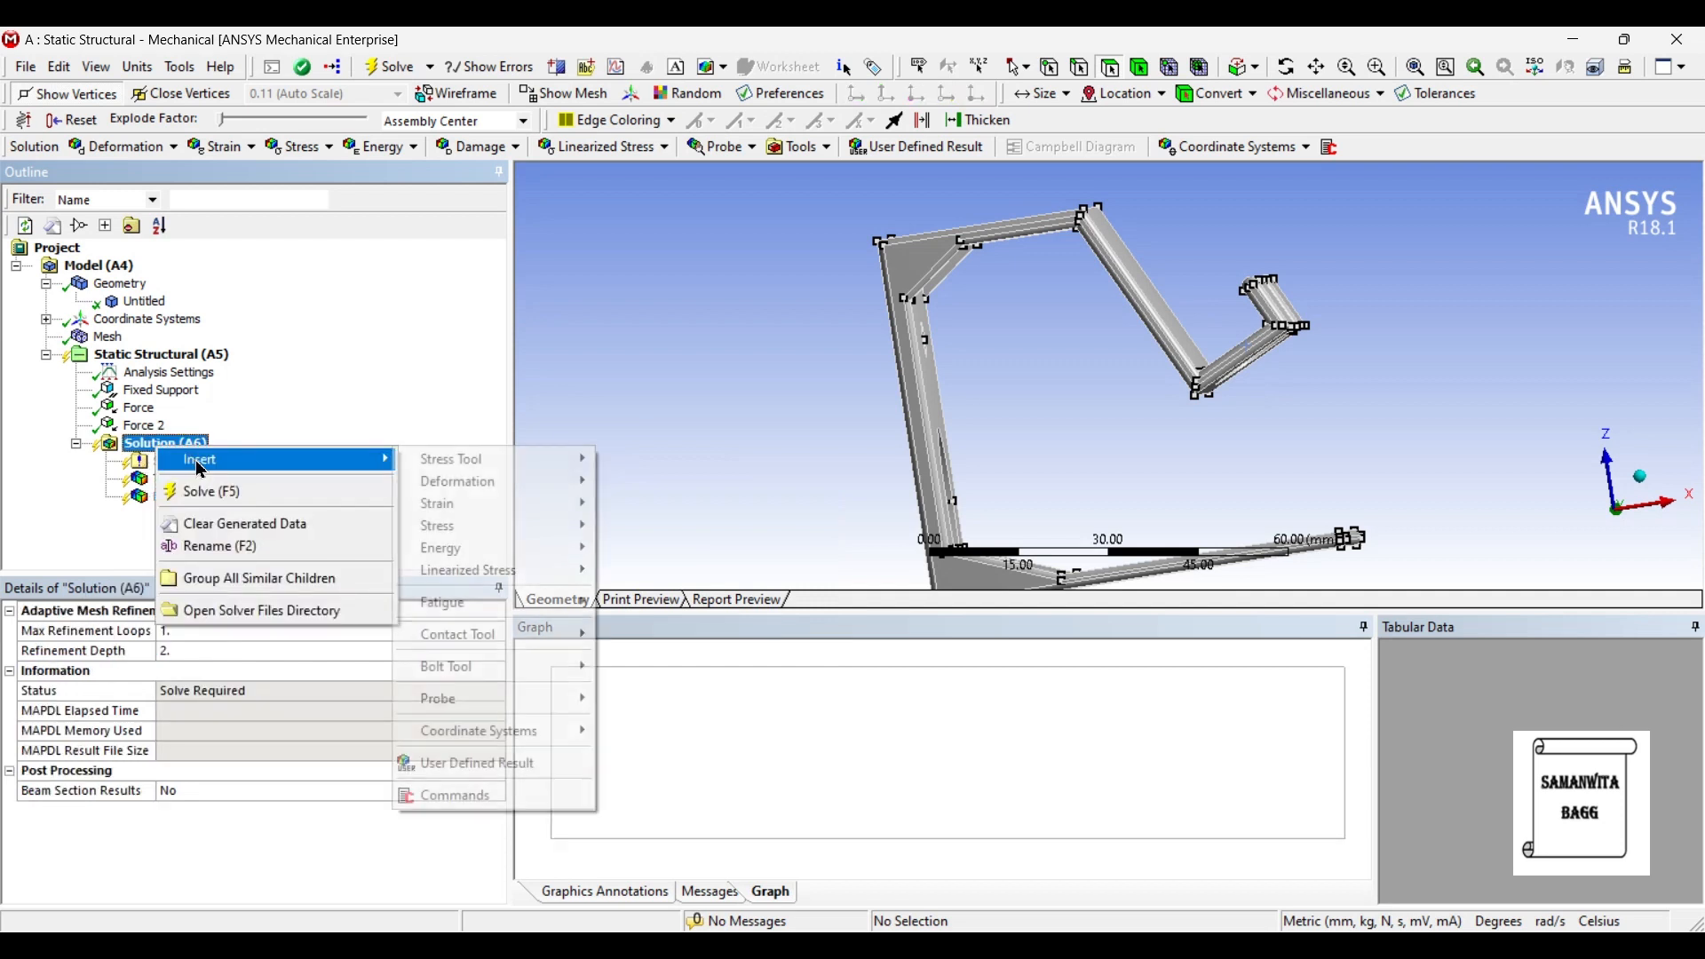
mouse_move(480, 525)
left_click(634, 531)
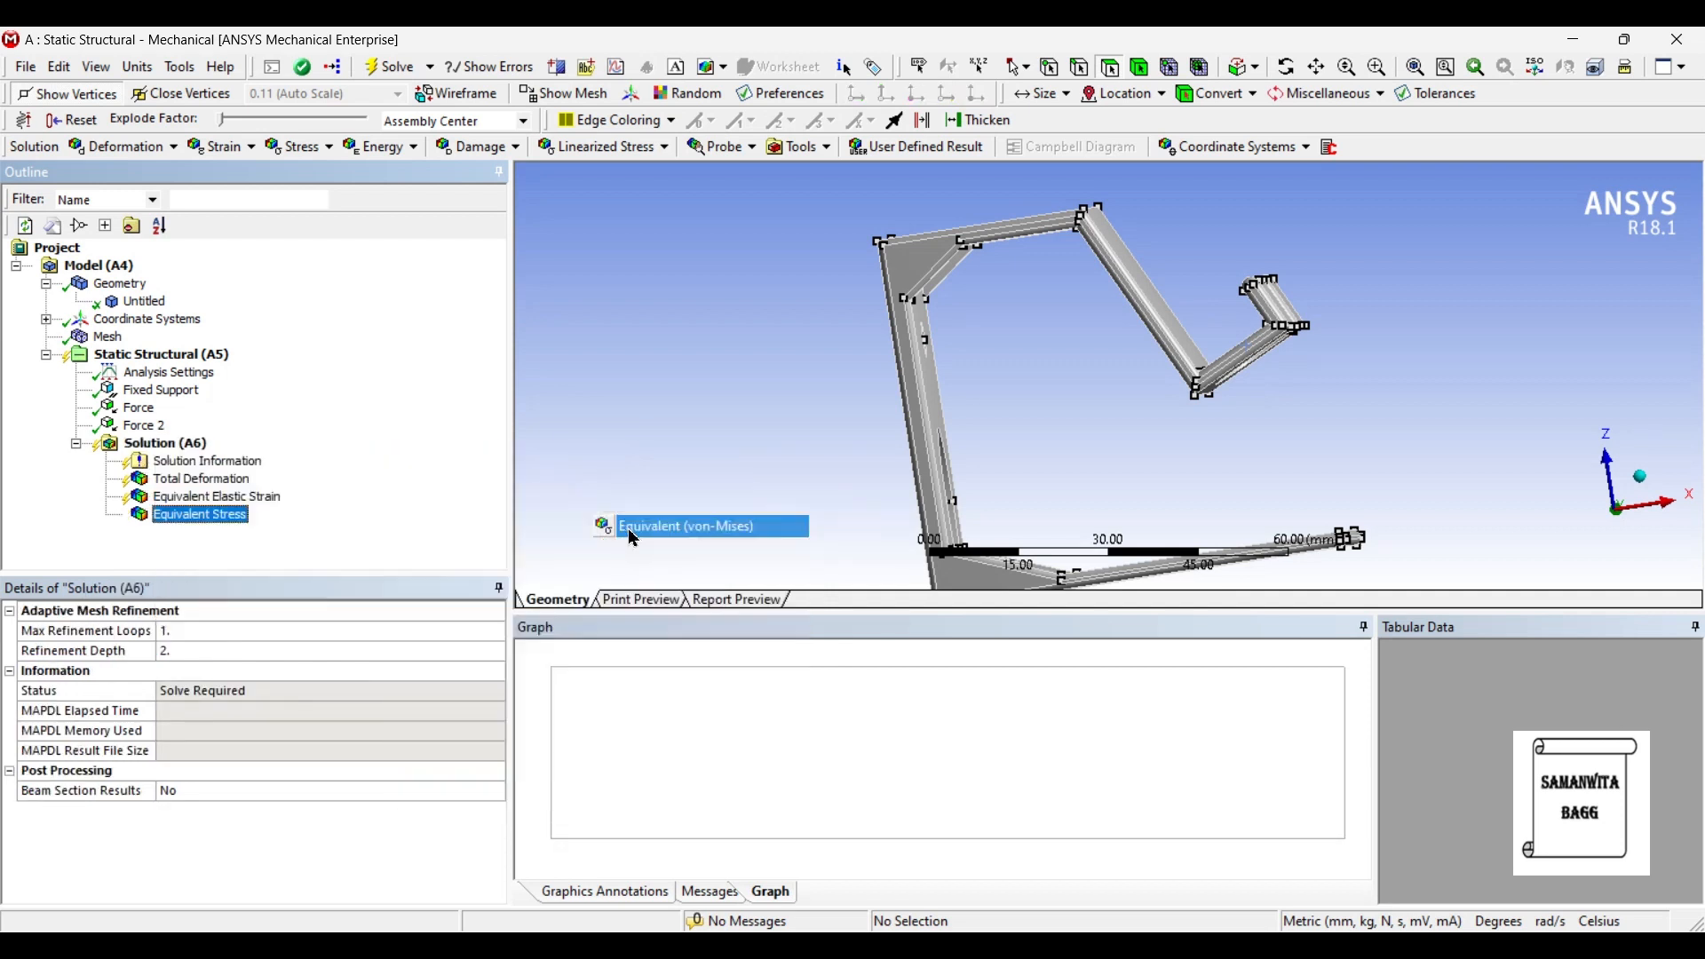
left_click(164, 444)
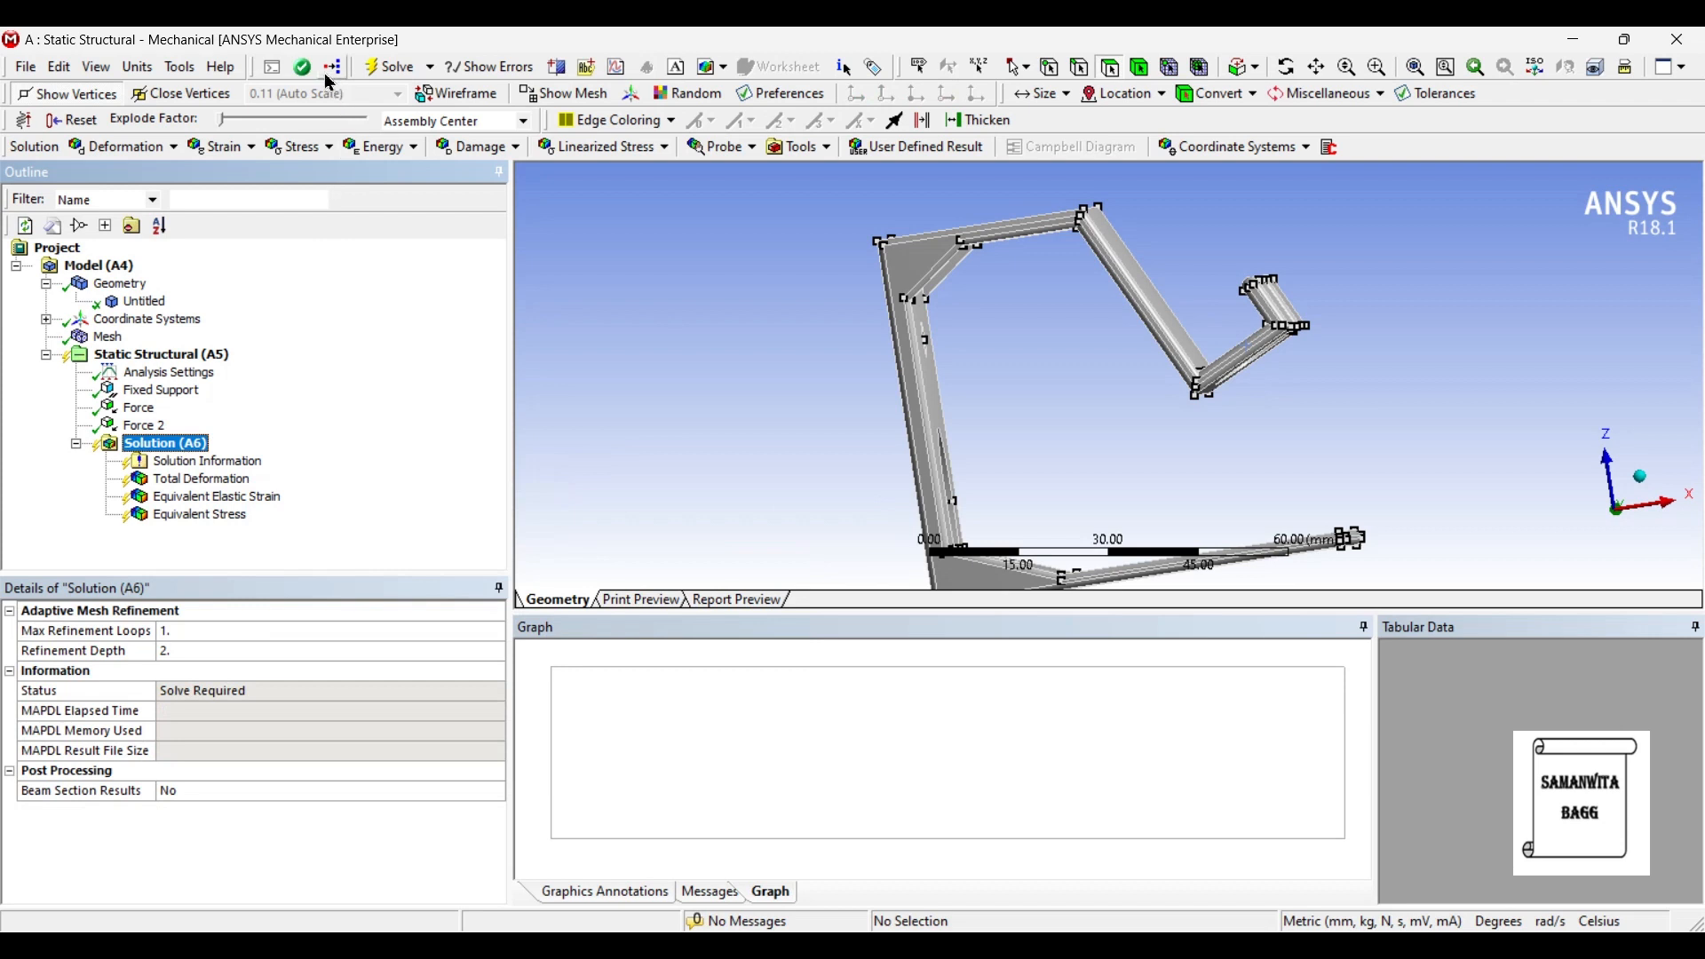
left_click(396, 68)
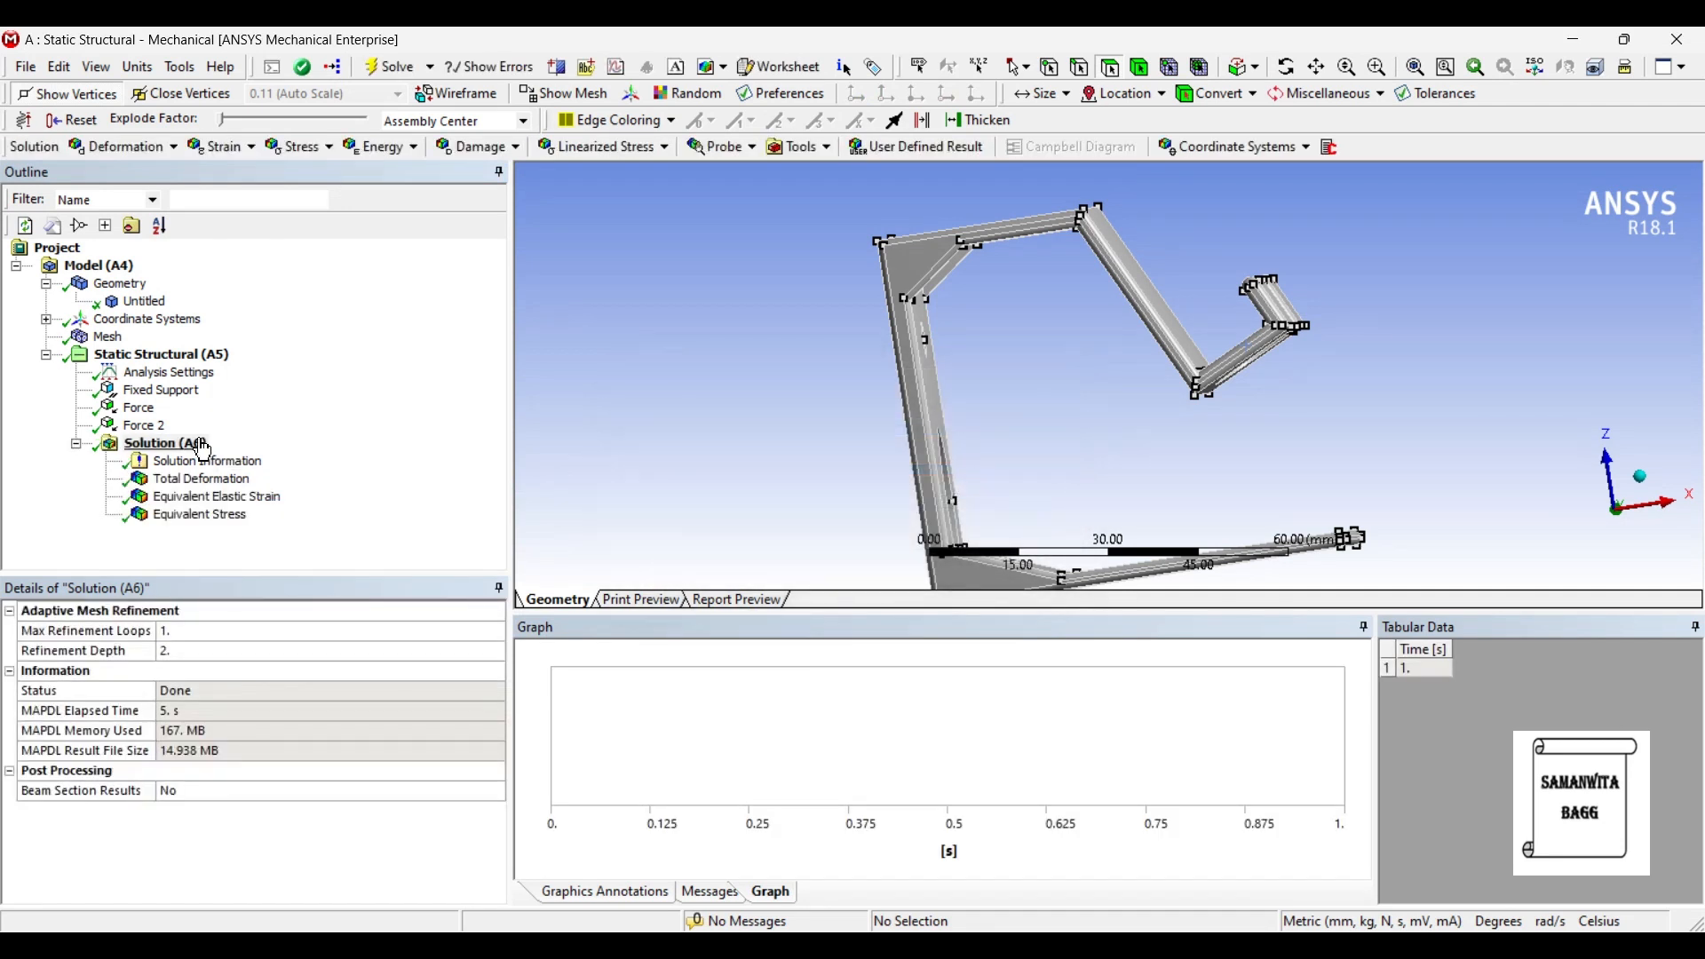
Step: Display the Total Deformation result, play its animation and examine the deformed stand from several angles
left_click(158, 302)
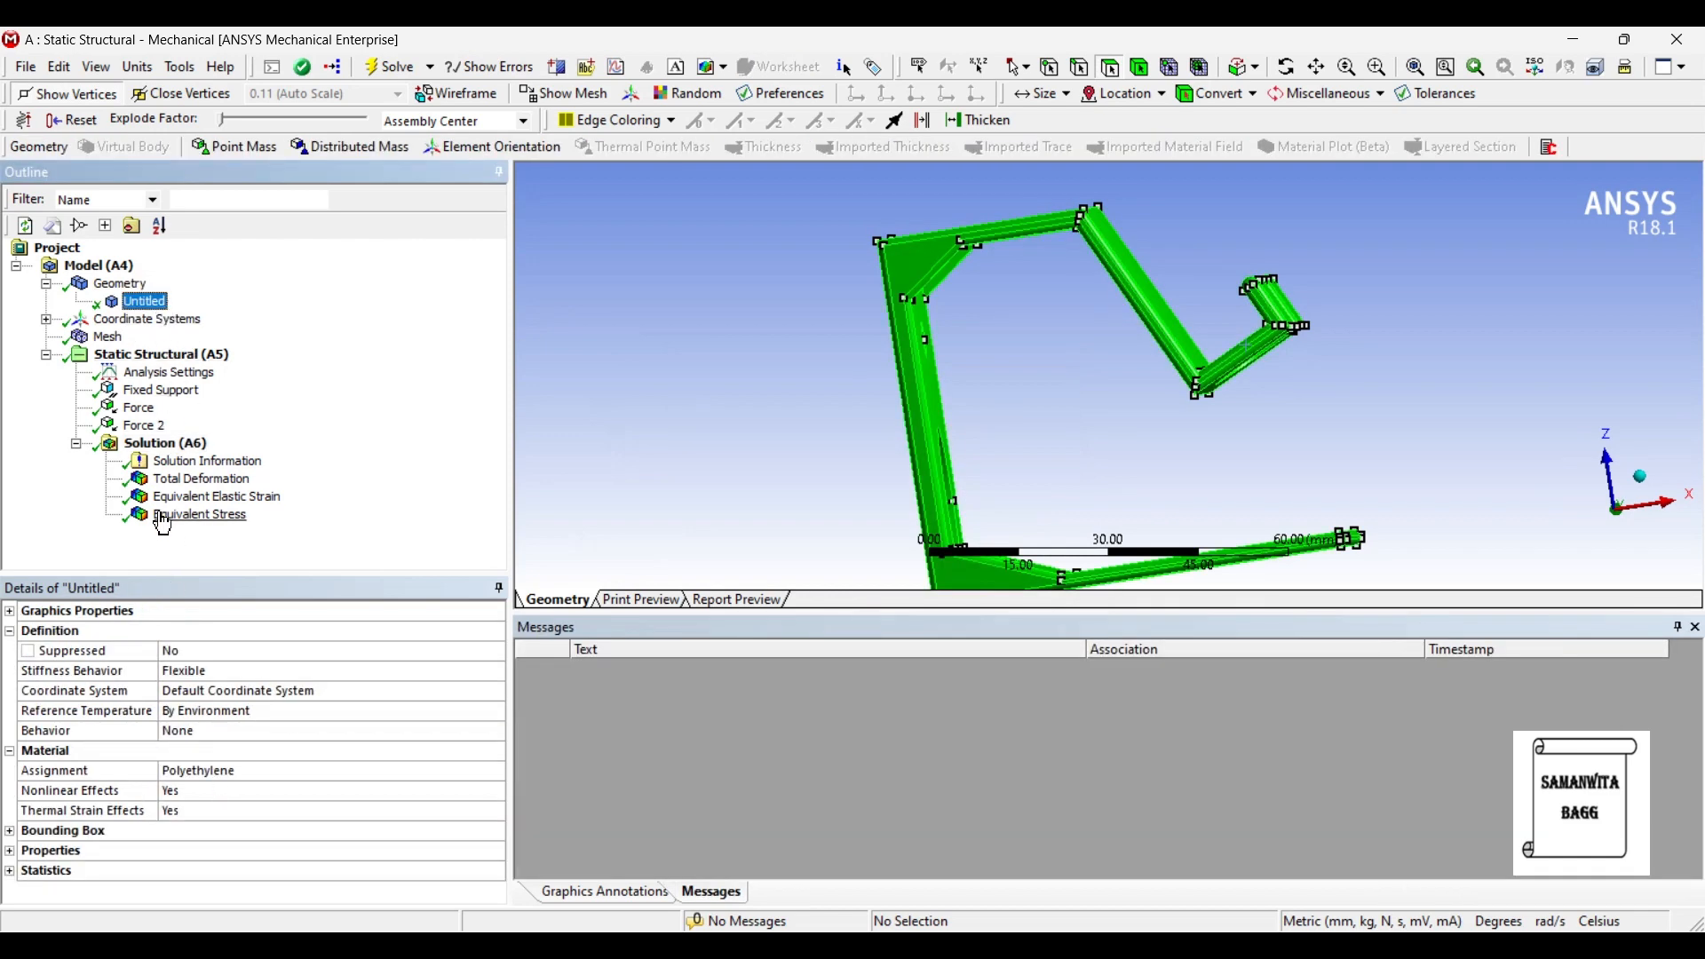
left_click(195, 479)
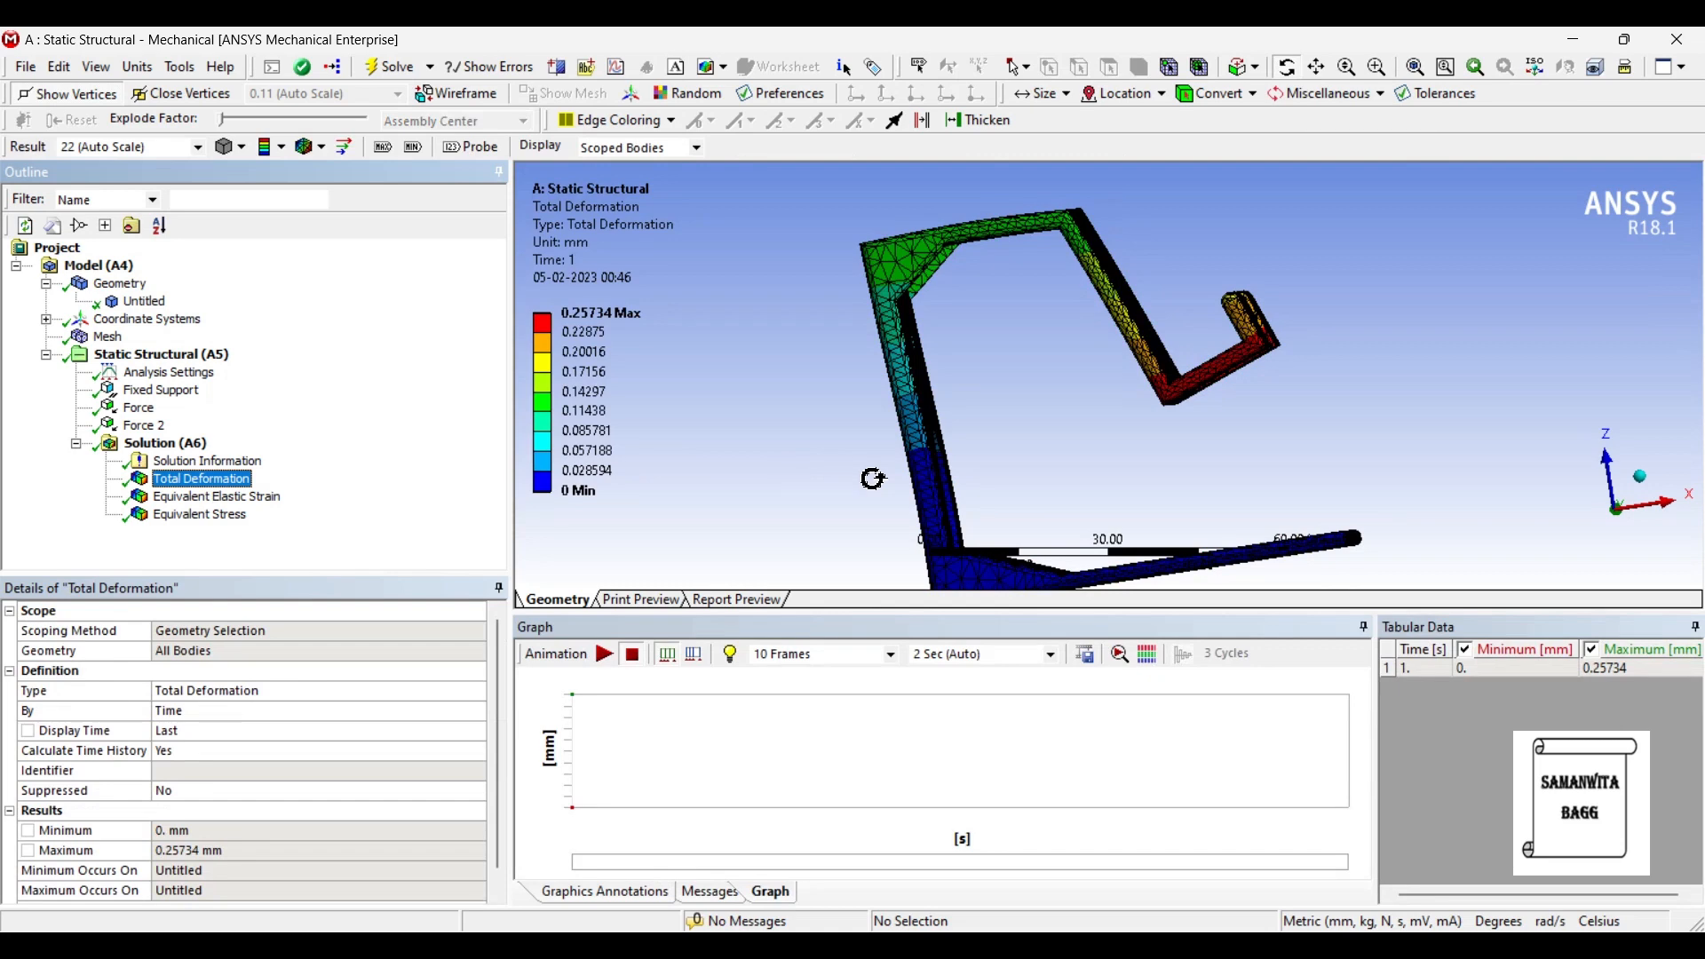
left_click_drag(941, 414, 899, 401)
left_click(606, 655)
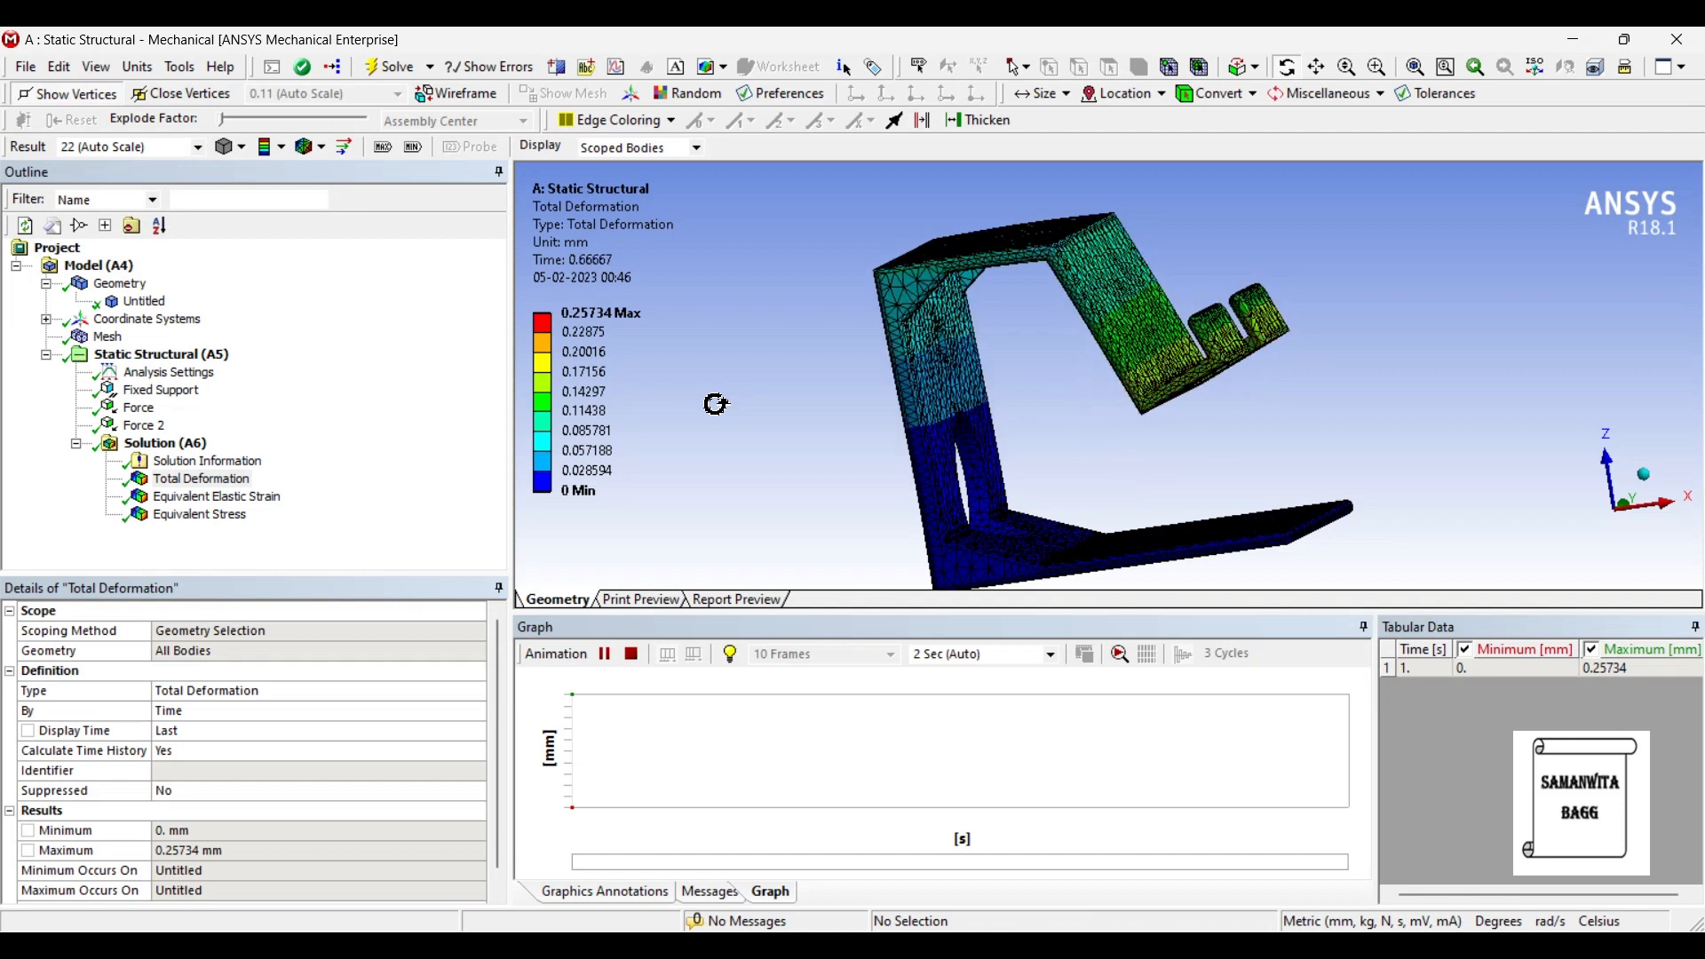
left_click_drag(715, 404, 982, 432)
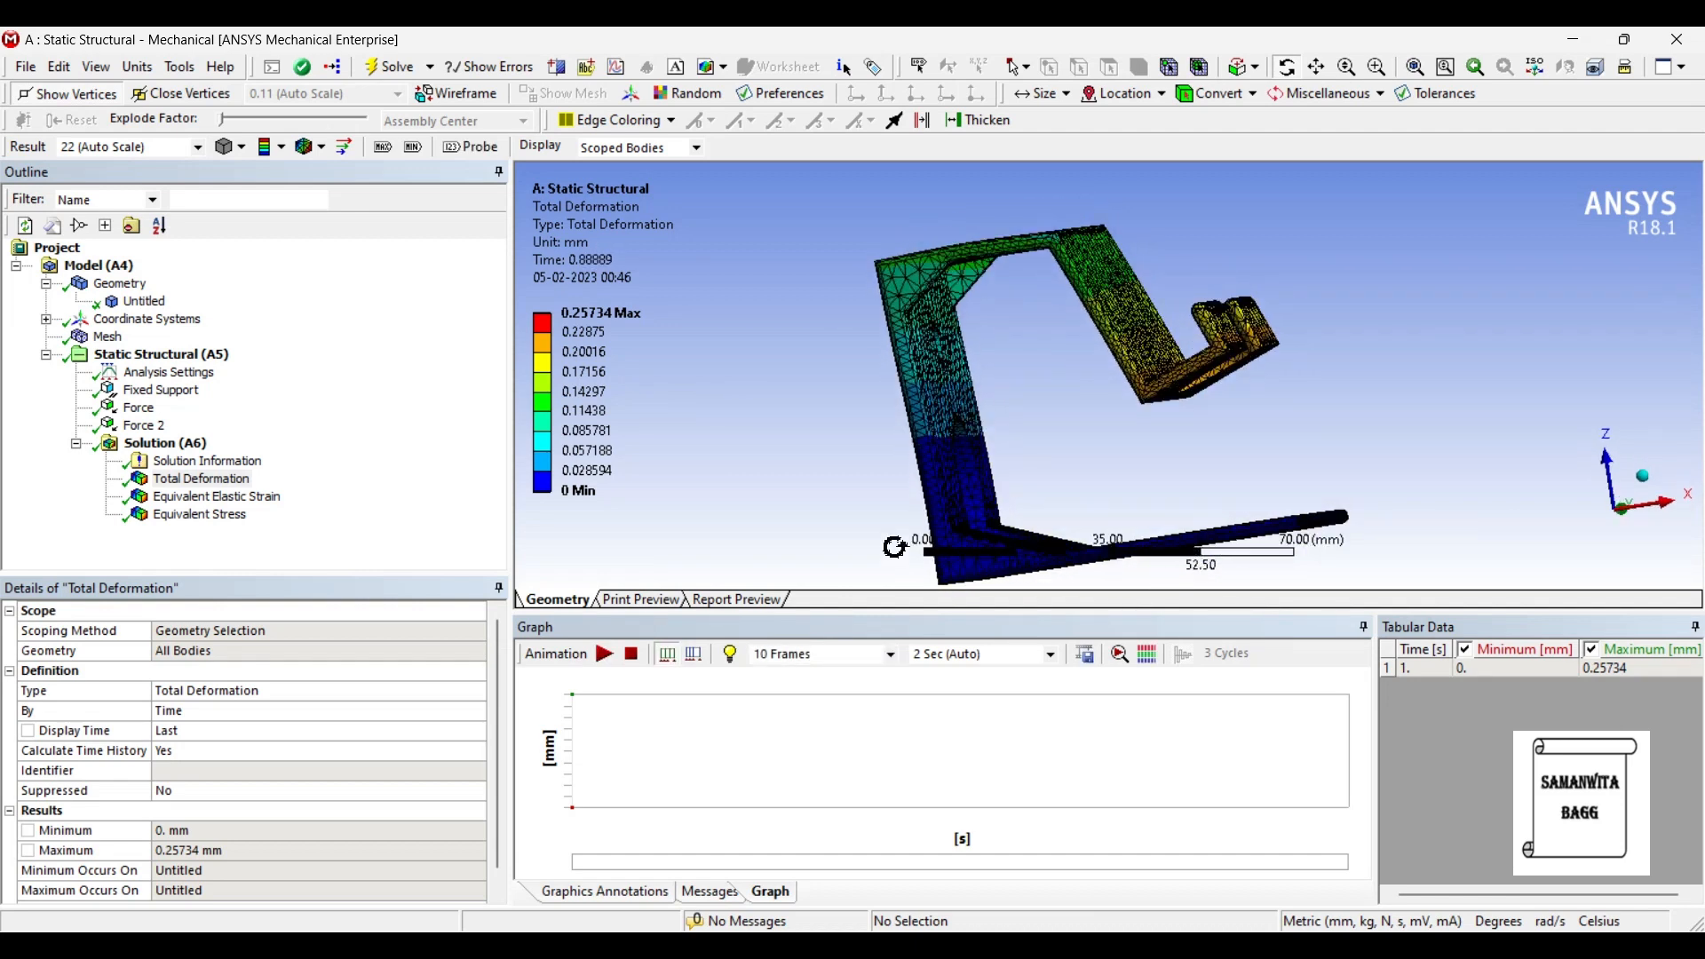
left_click_drag(882, 486, 886, 517)
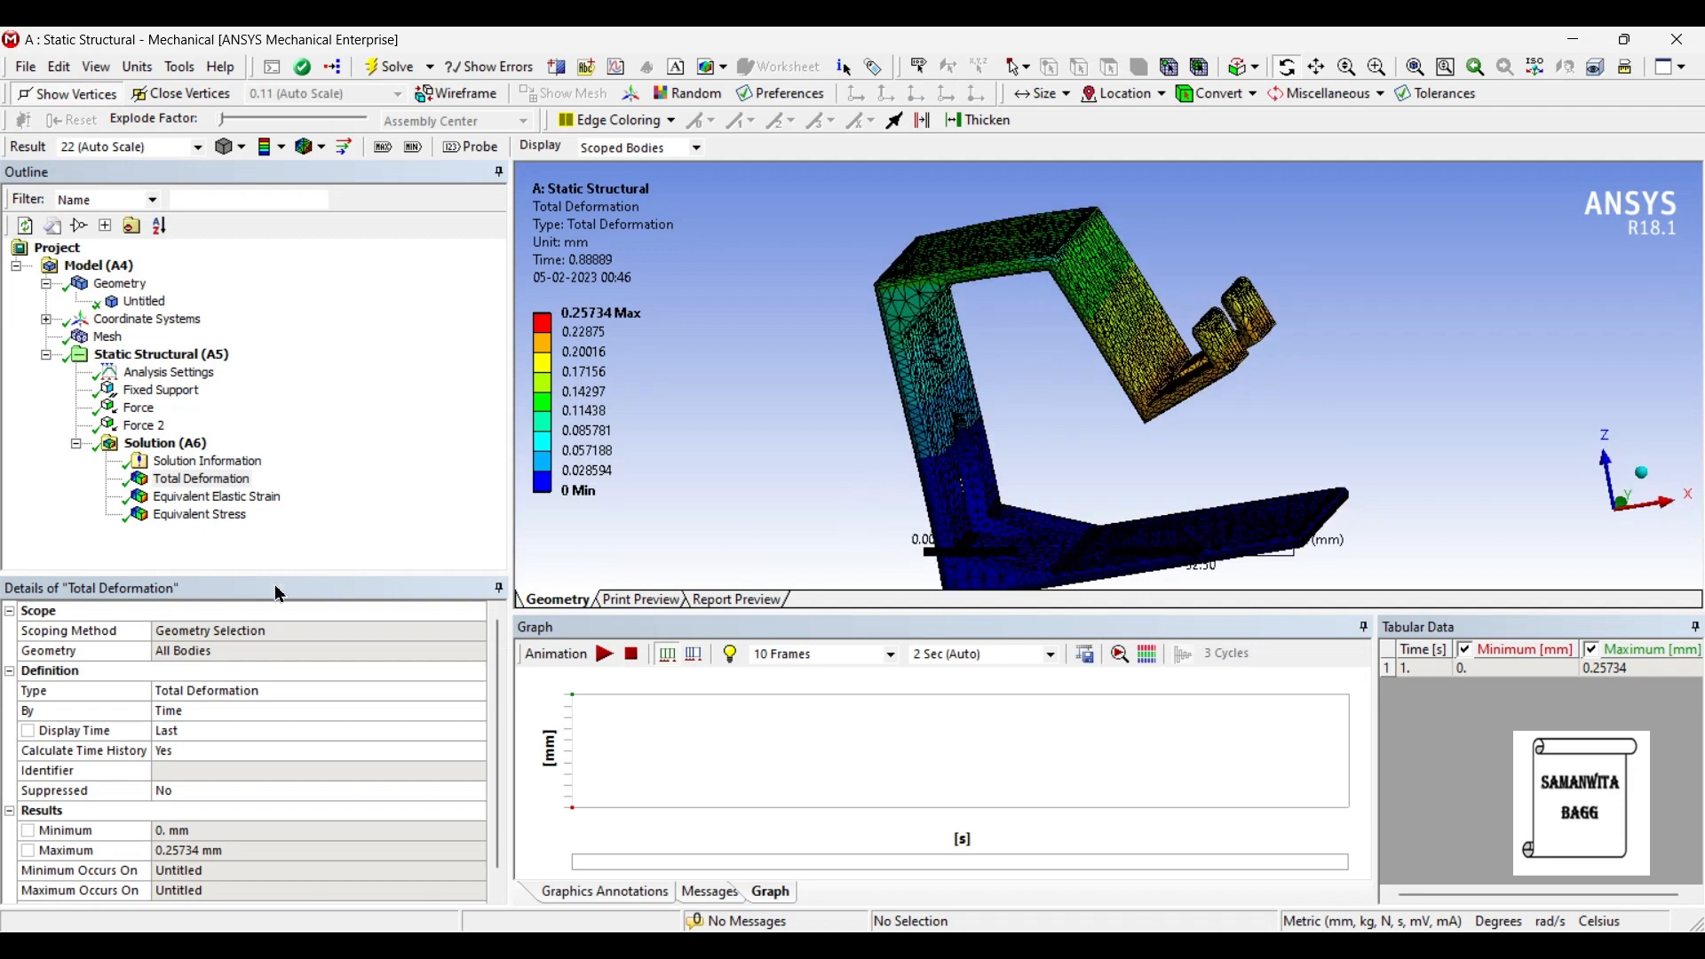
Step: Display the Equivalent Elastic Strain result and play its animation briefly
left_click(213, 496)
left_click_drag(1035, 502, 1007, 515)
left_click(603, 656)
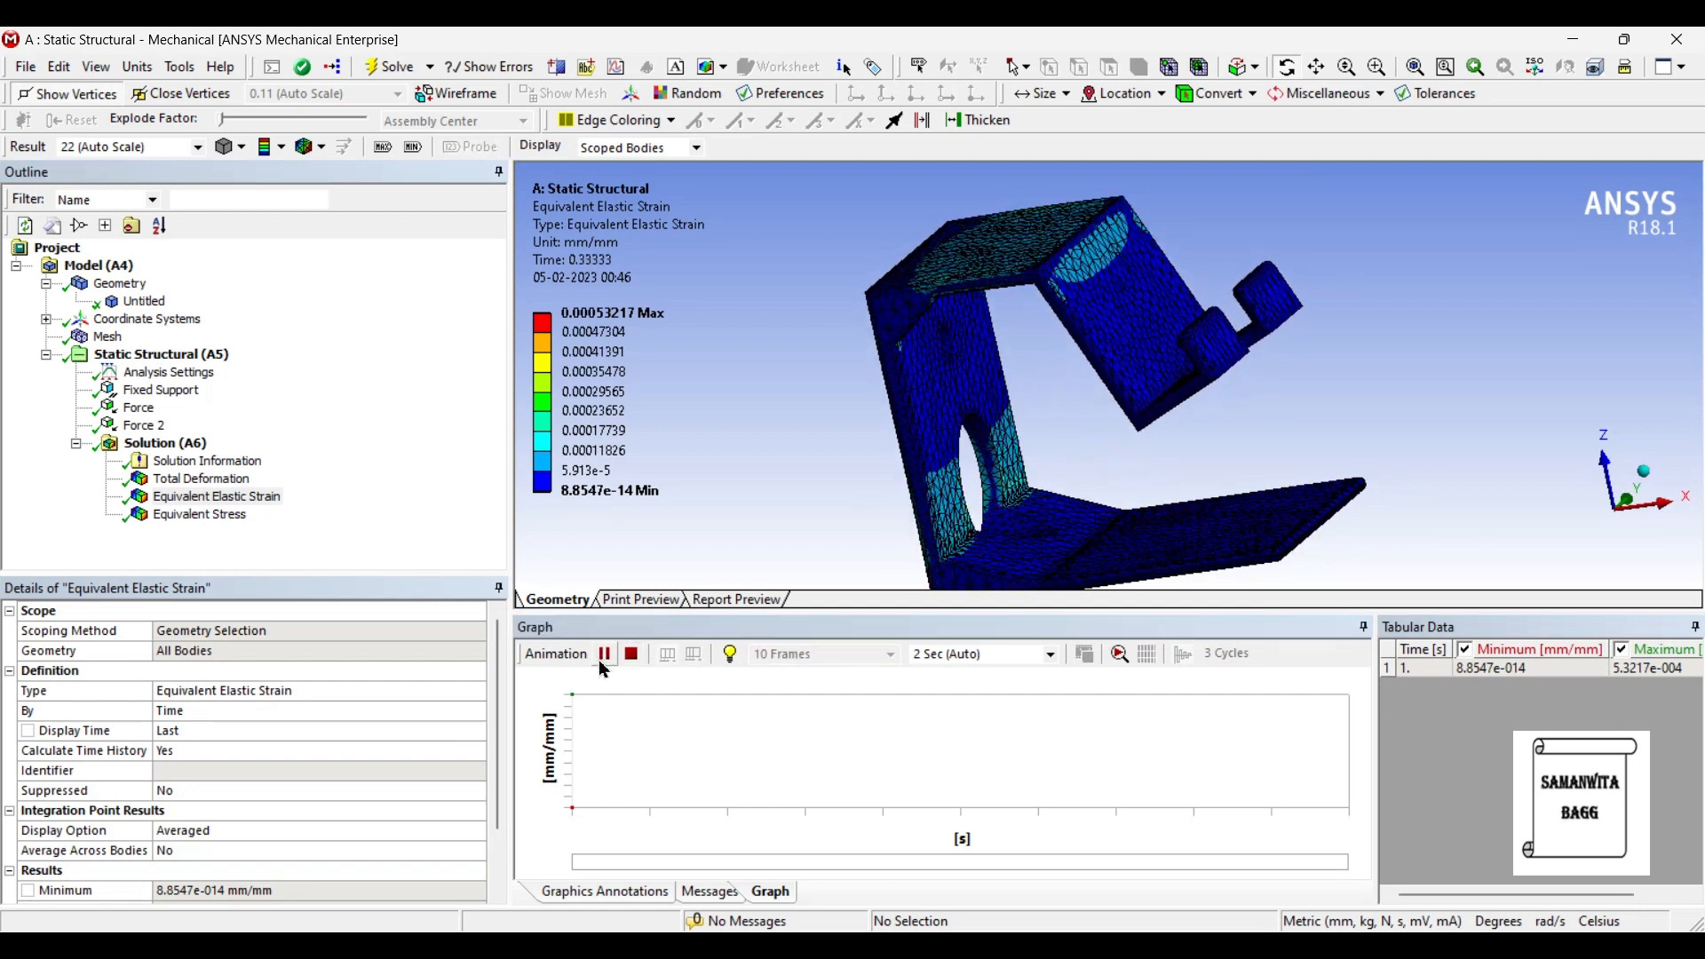
left_click(603, 655)
Step: Display the Equivalent Stress result and examine the stress distribution over the stand from several angles
left_click(232, 517)
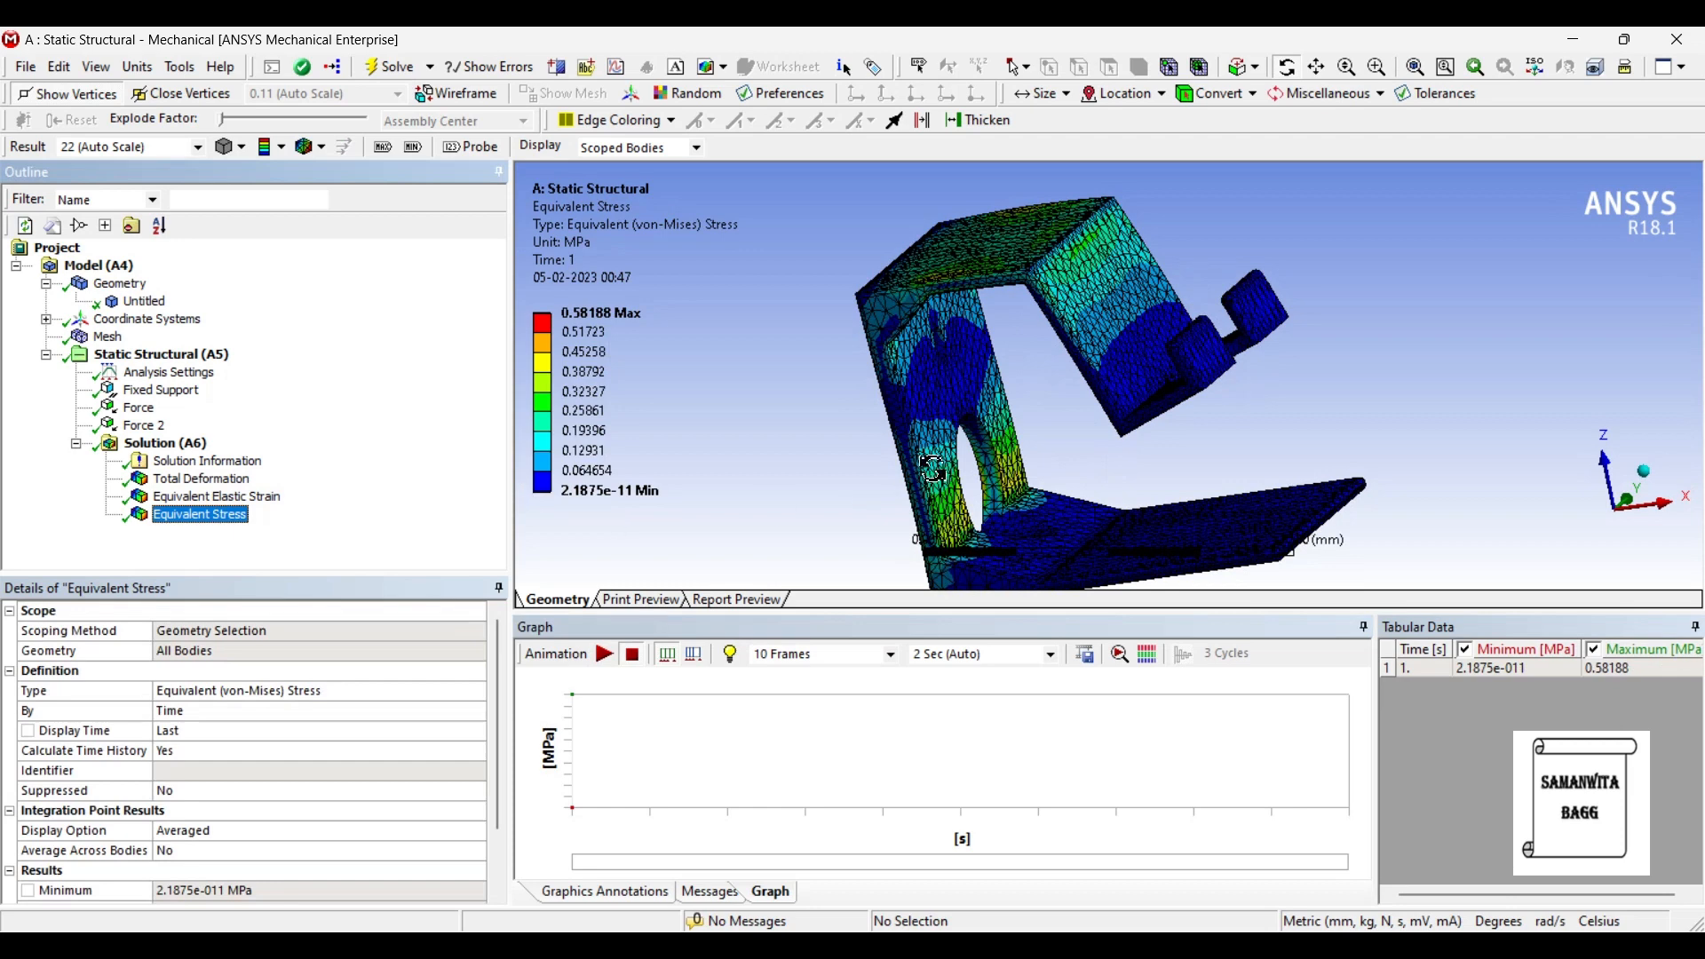
left_click_drag(937, 475, 939, 469)
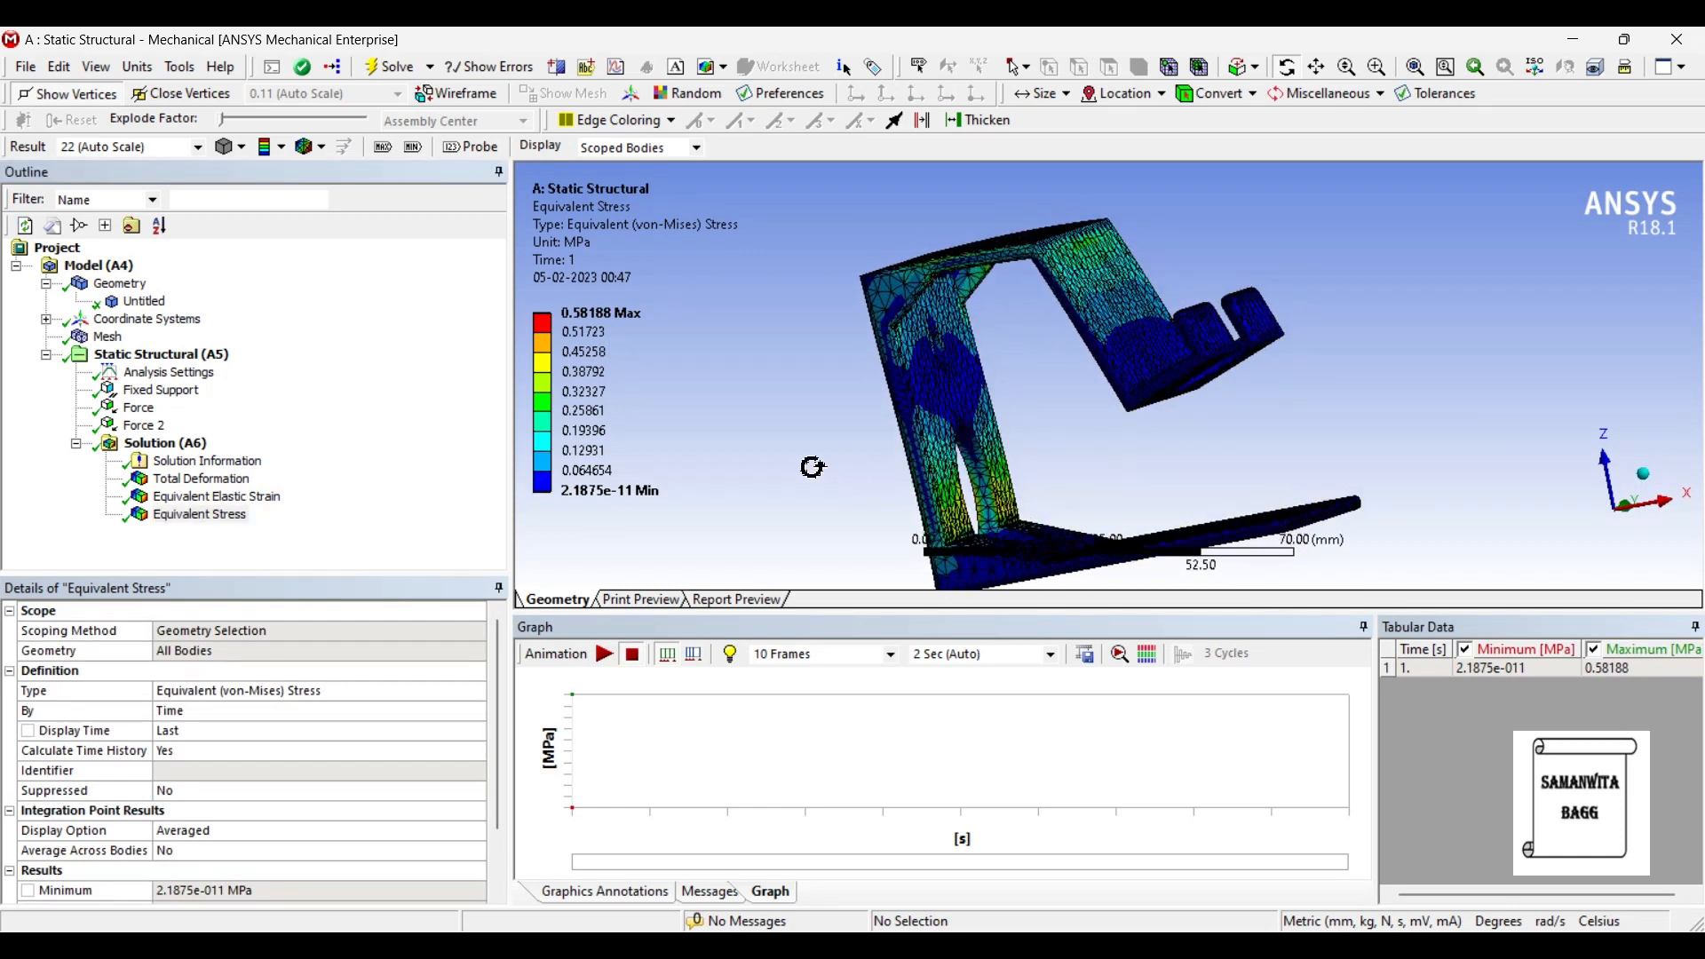
scroll(865, 458, "down", 1)
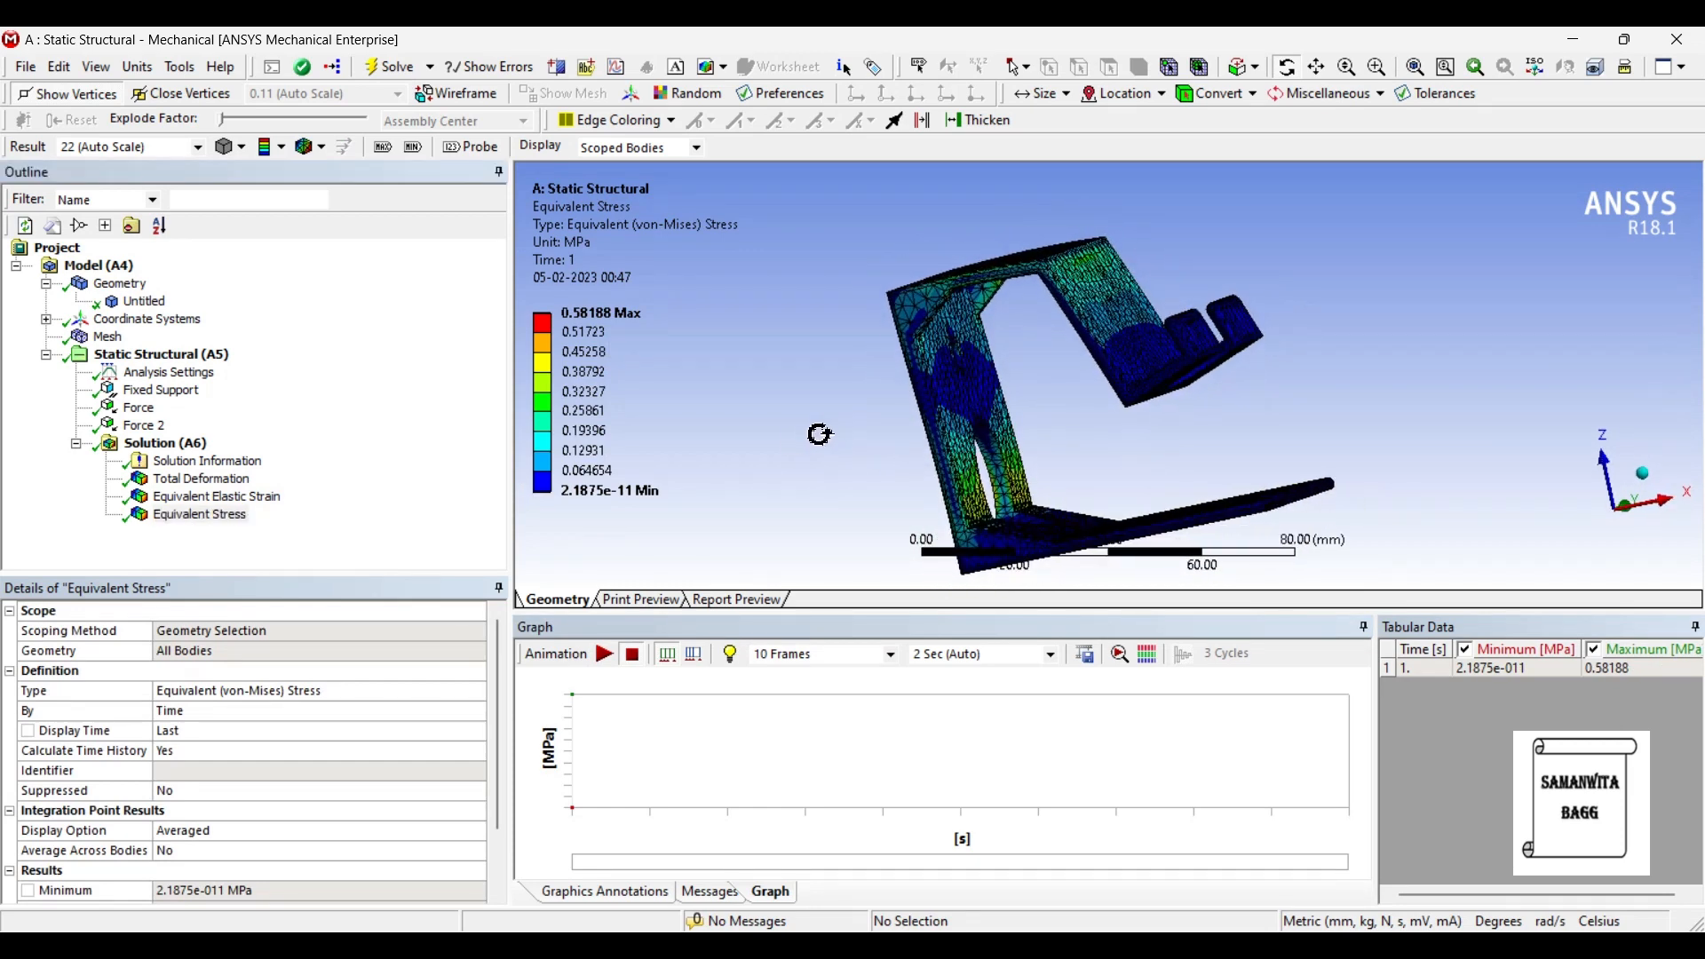
mouse_move(1080, 438)
left_mouse_down()
mouse_move(1037, 468)
mouse_move(1090, 460)
left_mouse_up()
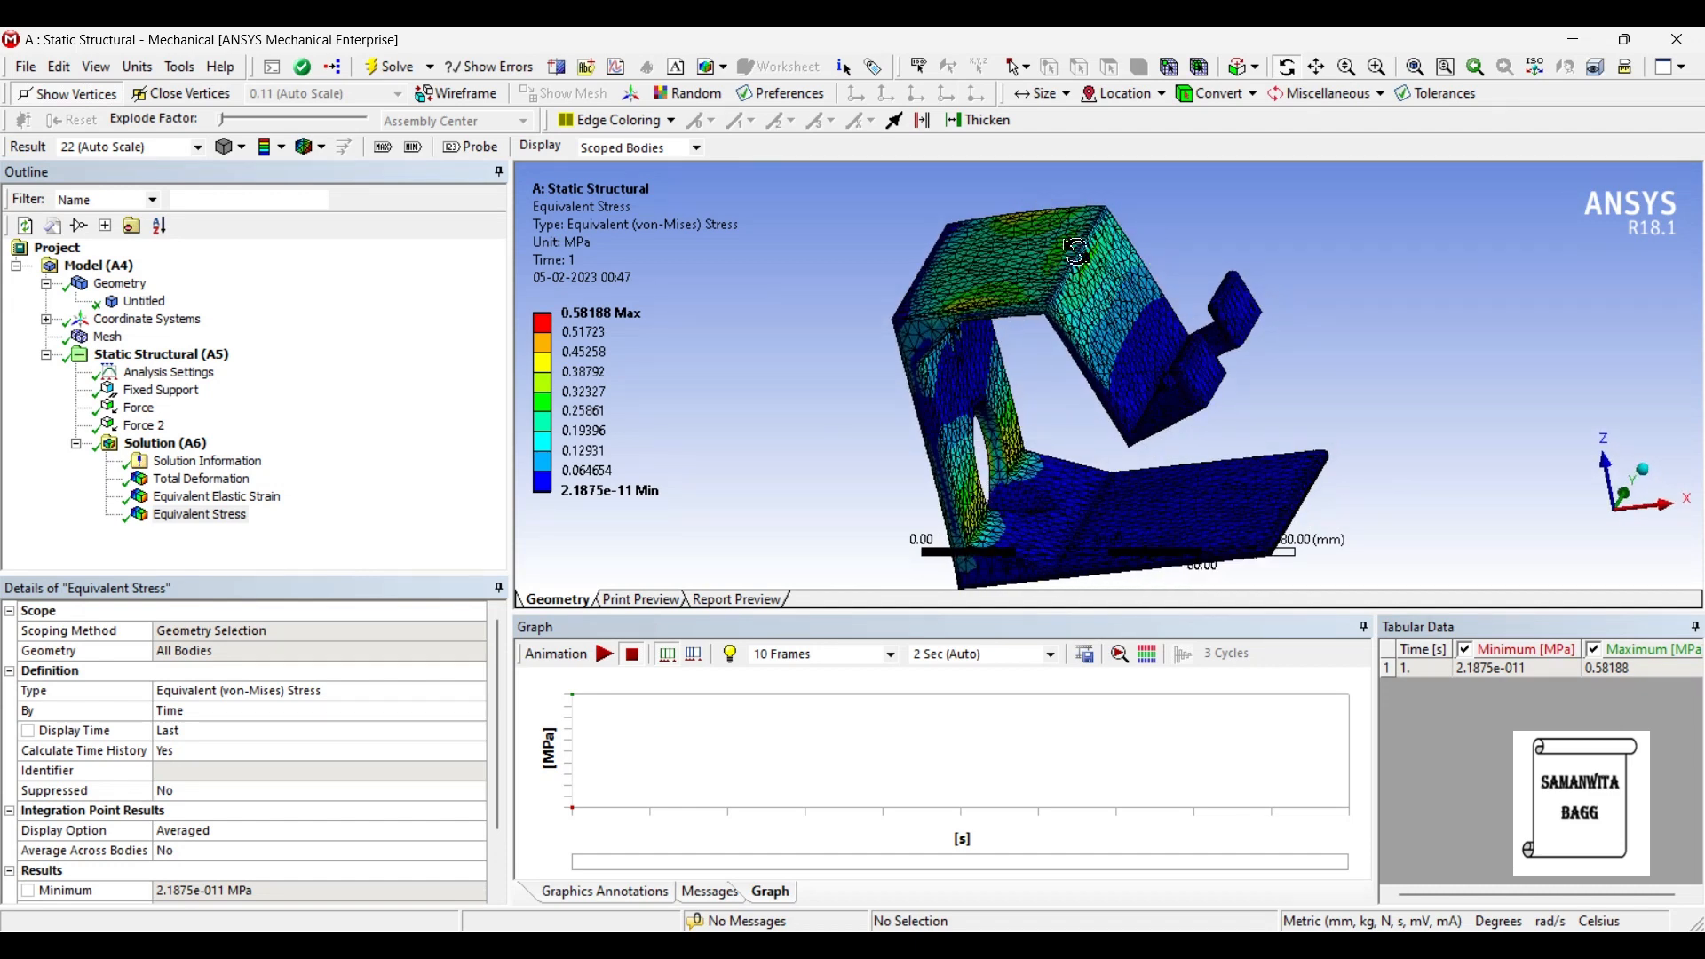
left_click_drag(1026, 418, 1166, 384)
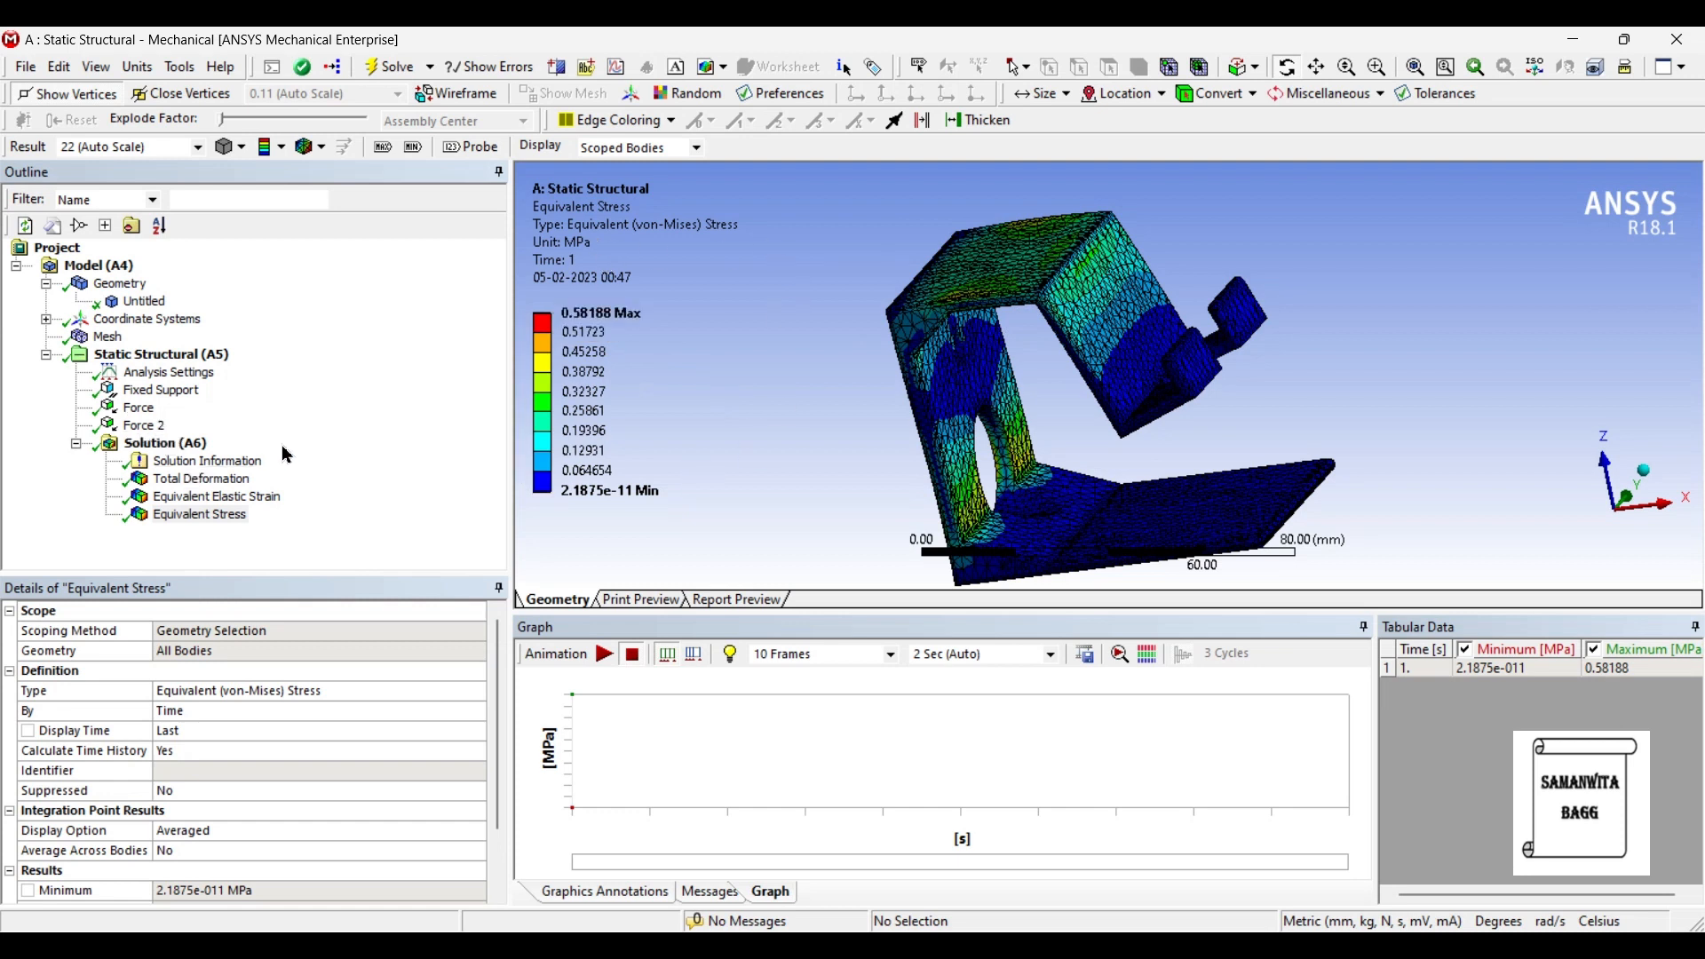
Step: Assign Aluminum Alloy as the material of the phone stand body and solve the analysis again
left_click(153, 303)
left_click(379, 771)
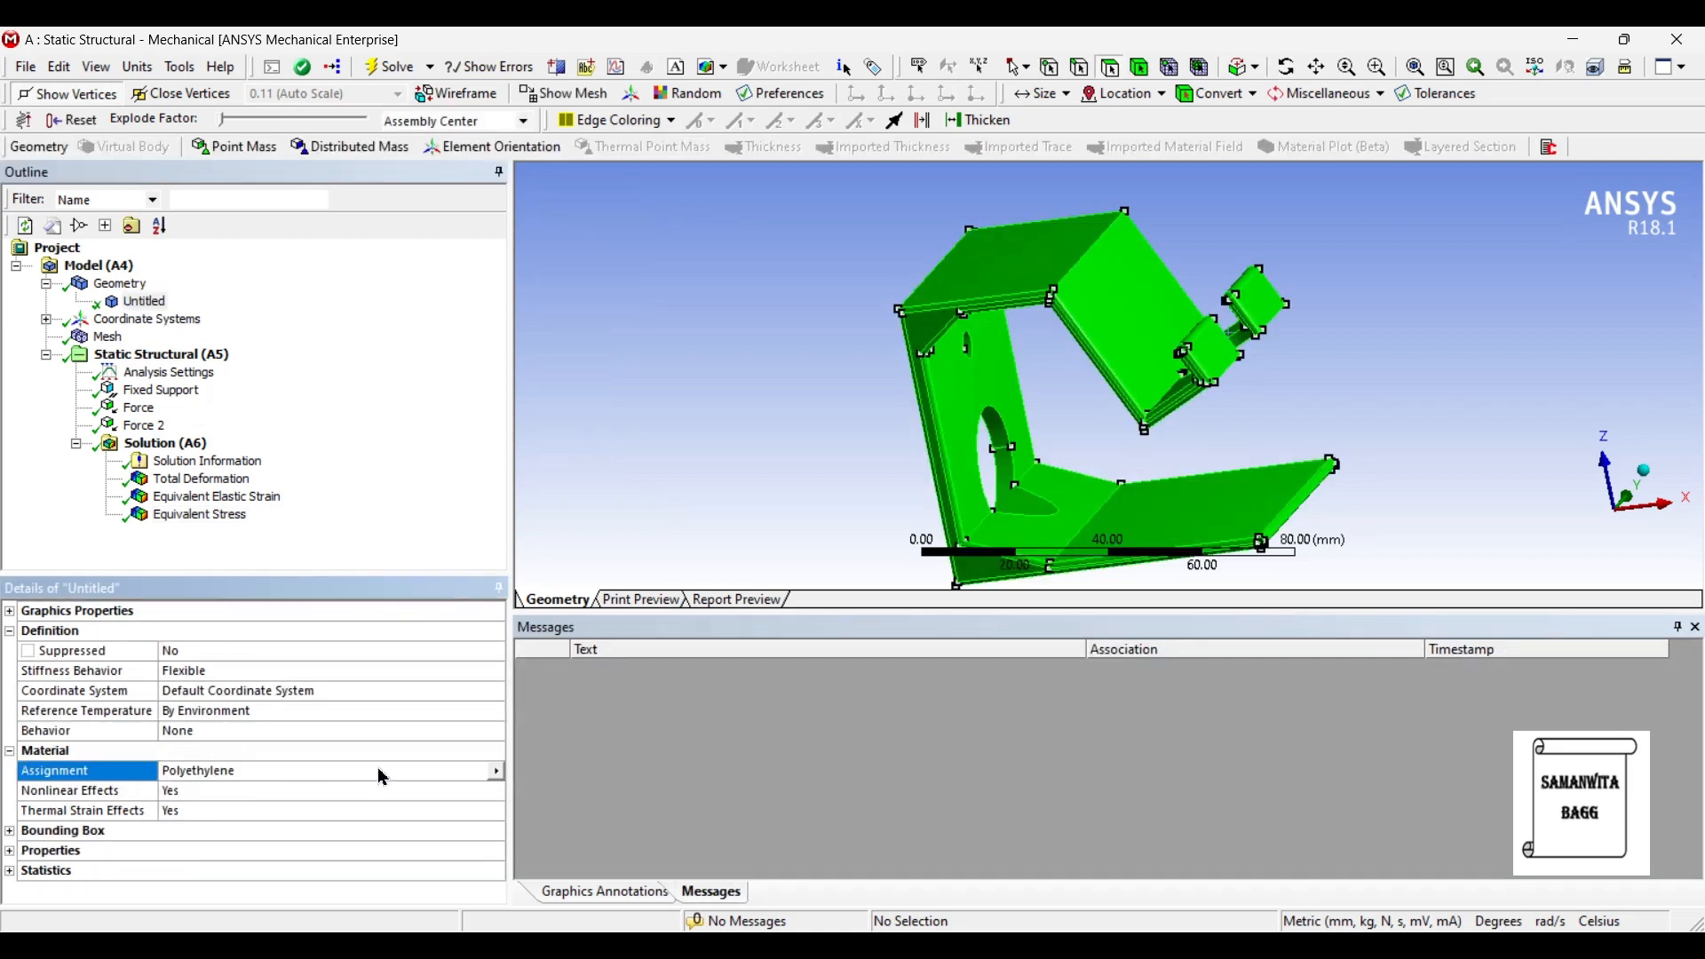
left_click(496, 772)
left_click(606, 912)
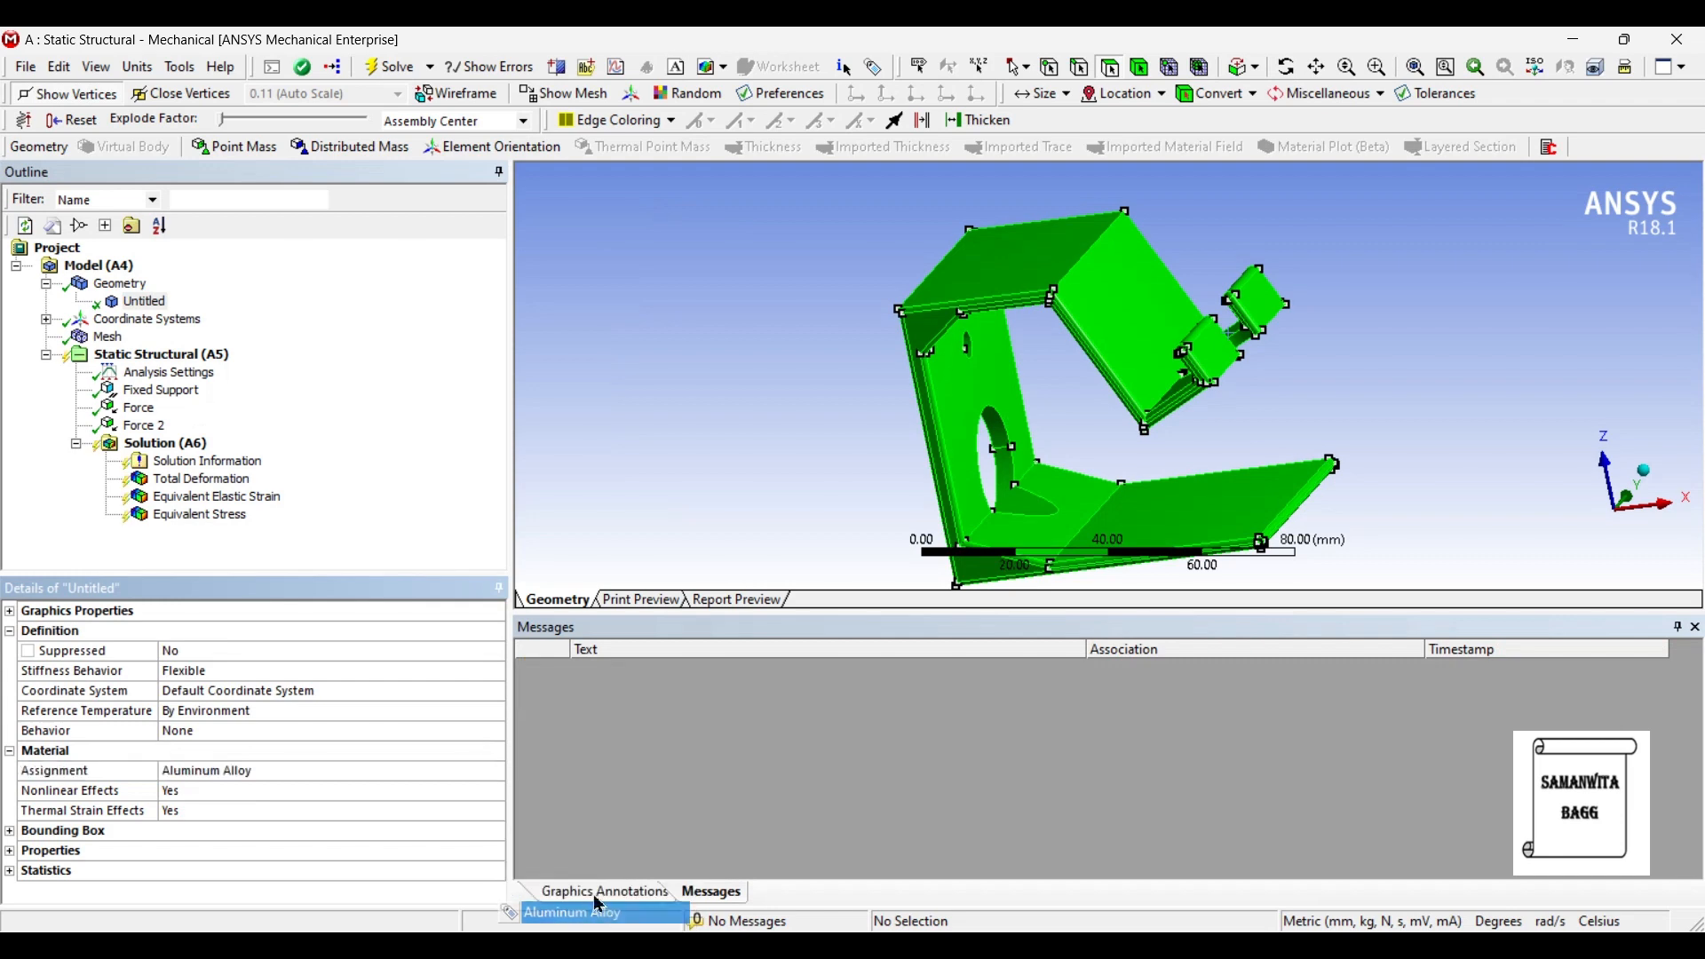
left_click(155, 444)
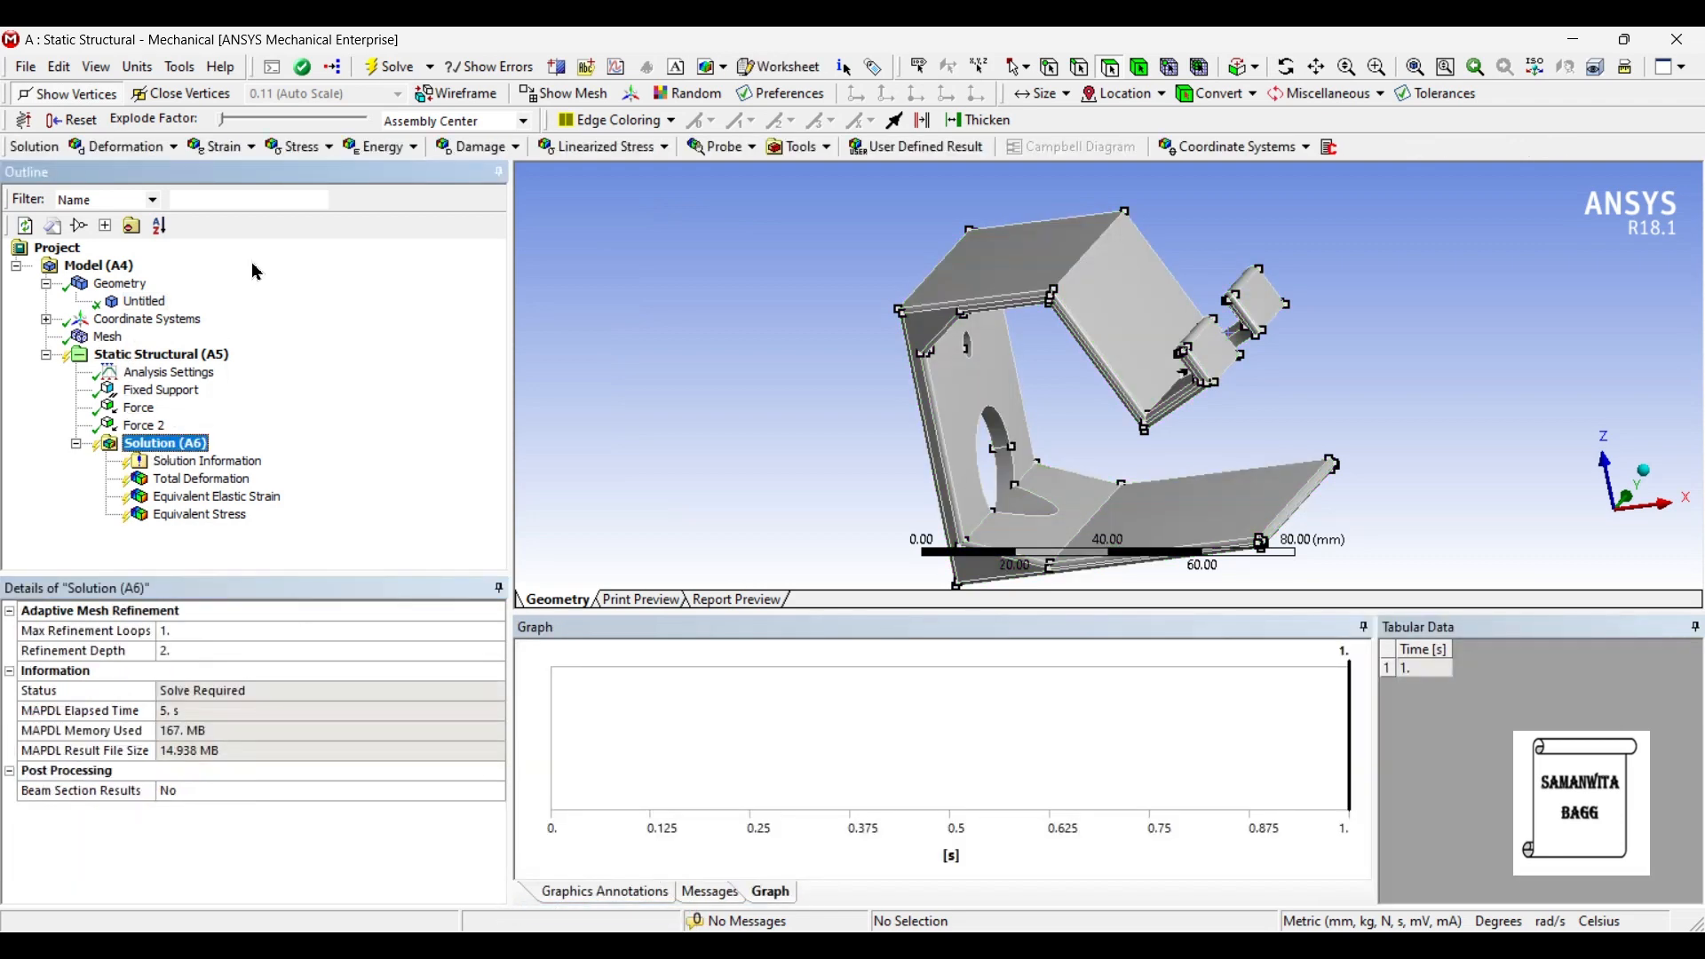
left_click(376, 67)
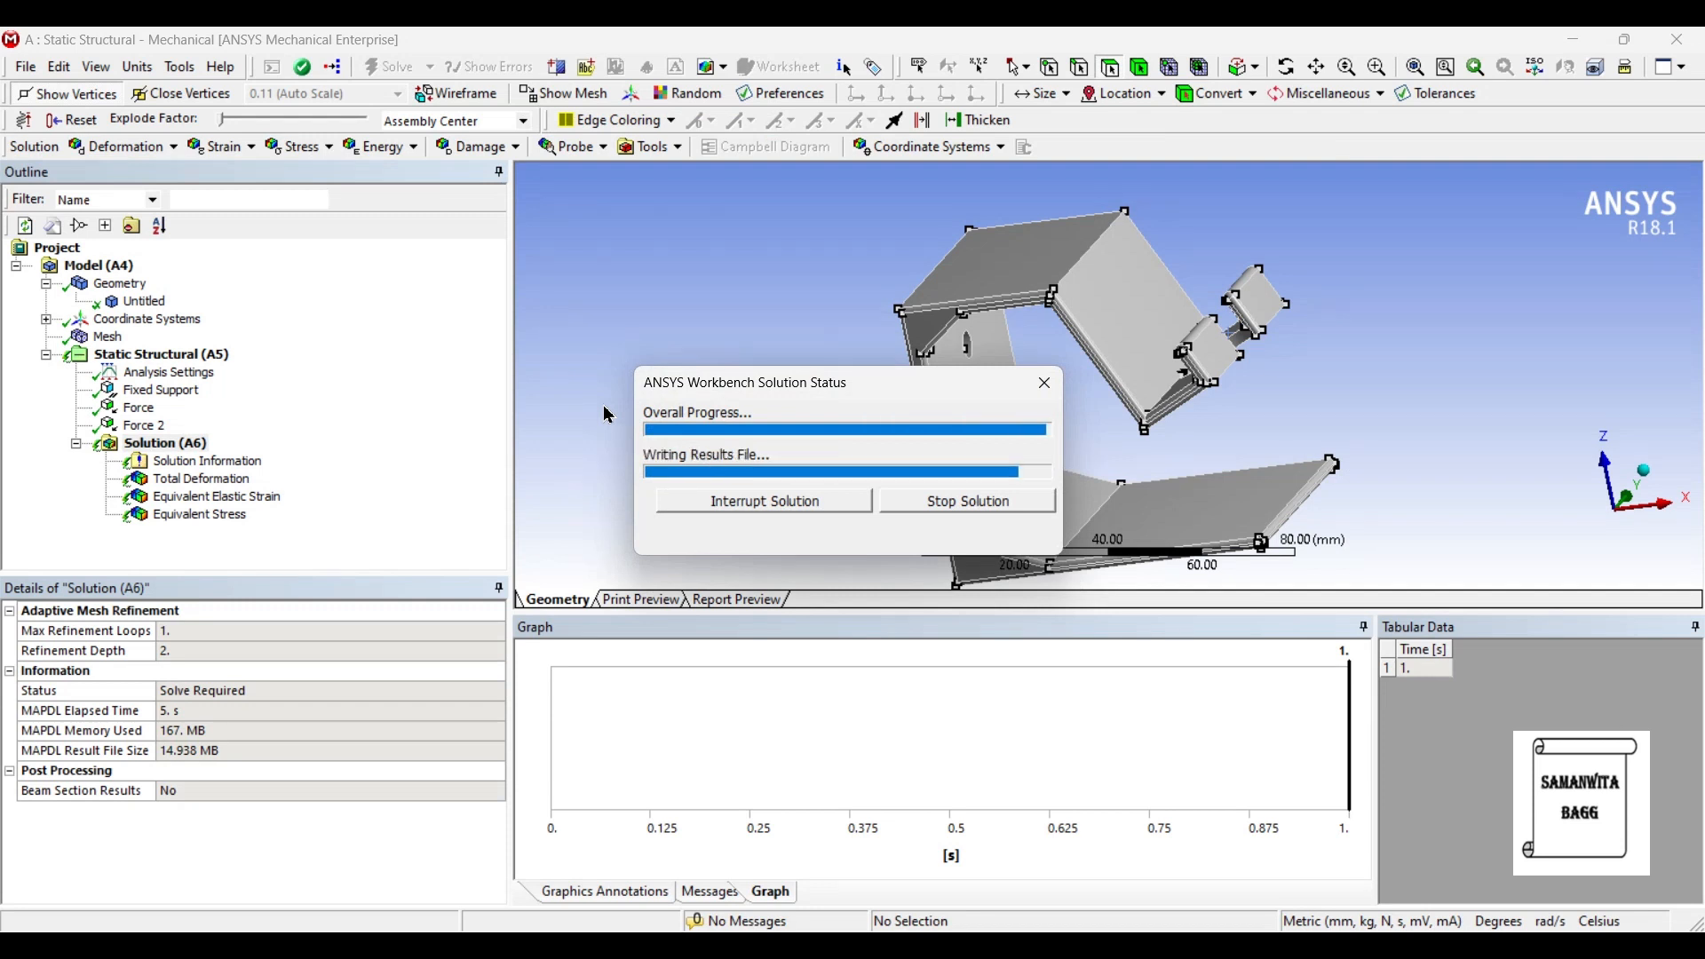
Step: Review the Total Deformation and Equivalent Elastic Strain results of the aluminum alloy stand, viewing the model from slightly different angles
left_click(192, 483)
middle_click_drag(761, 485, 769, 489)
middle_click_drag(937, 453, 971, 453)
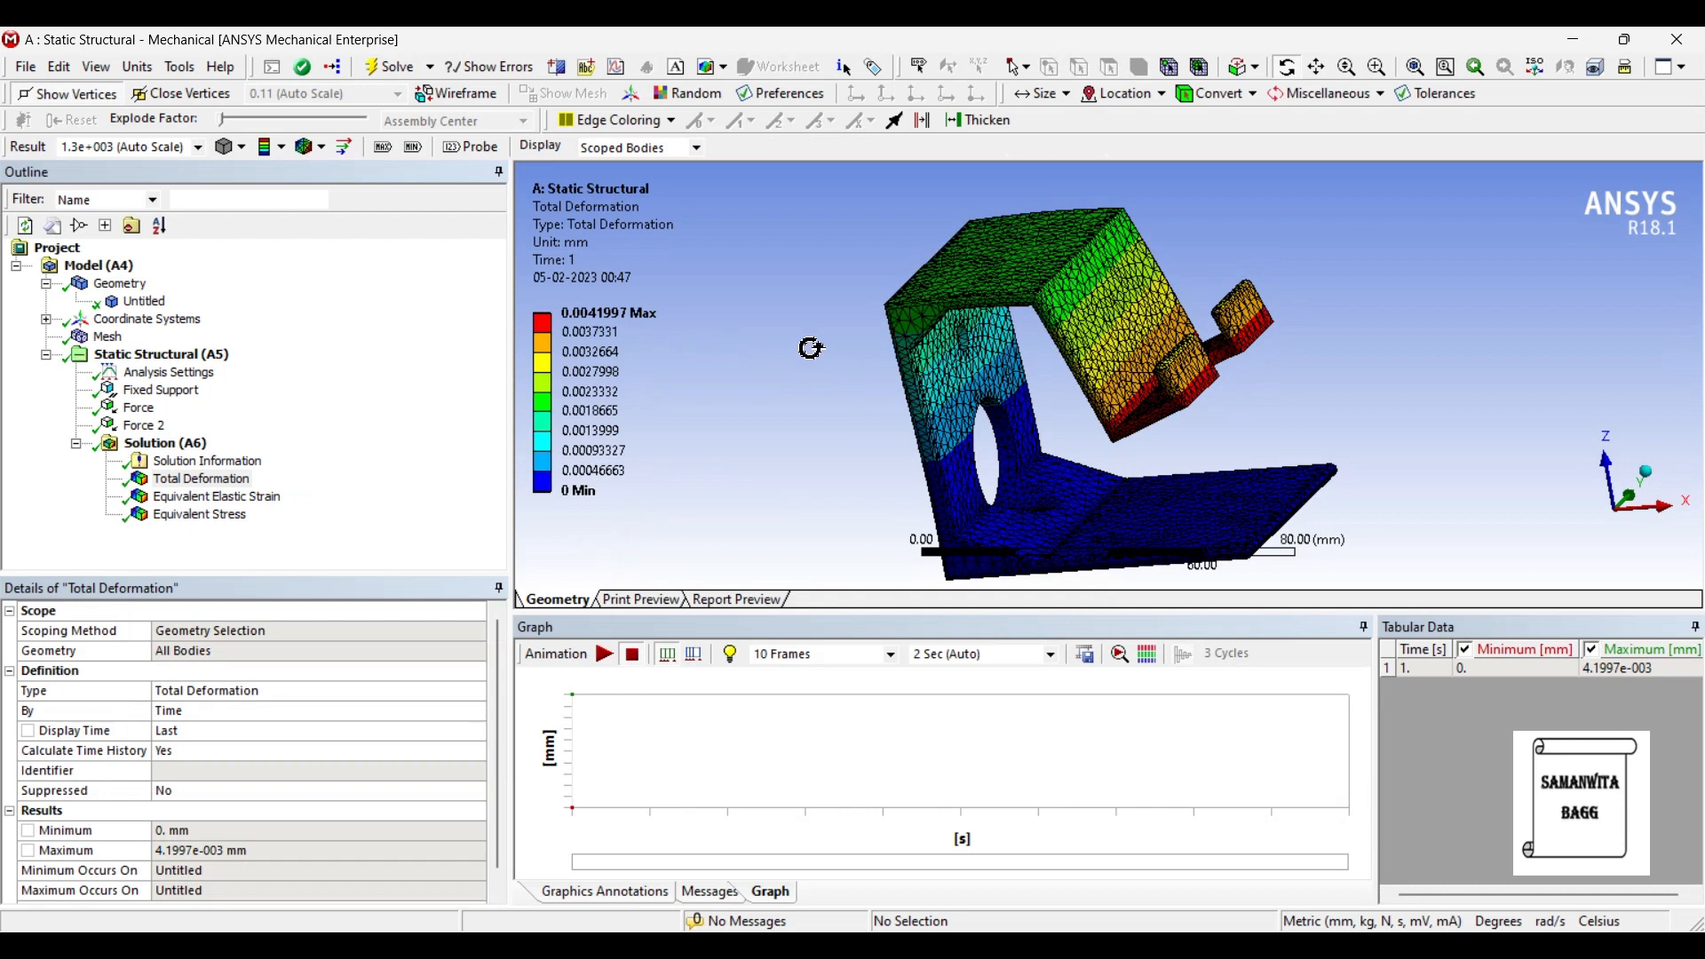
left_click(271, 498)
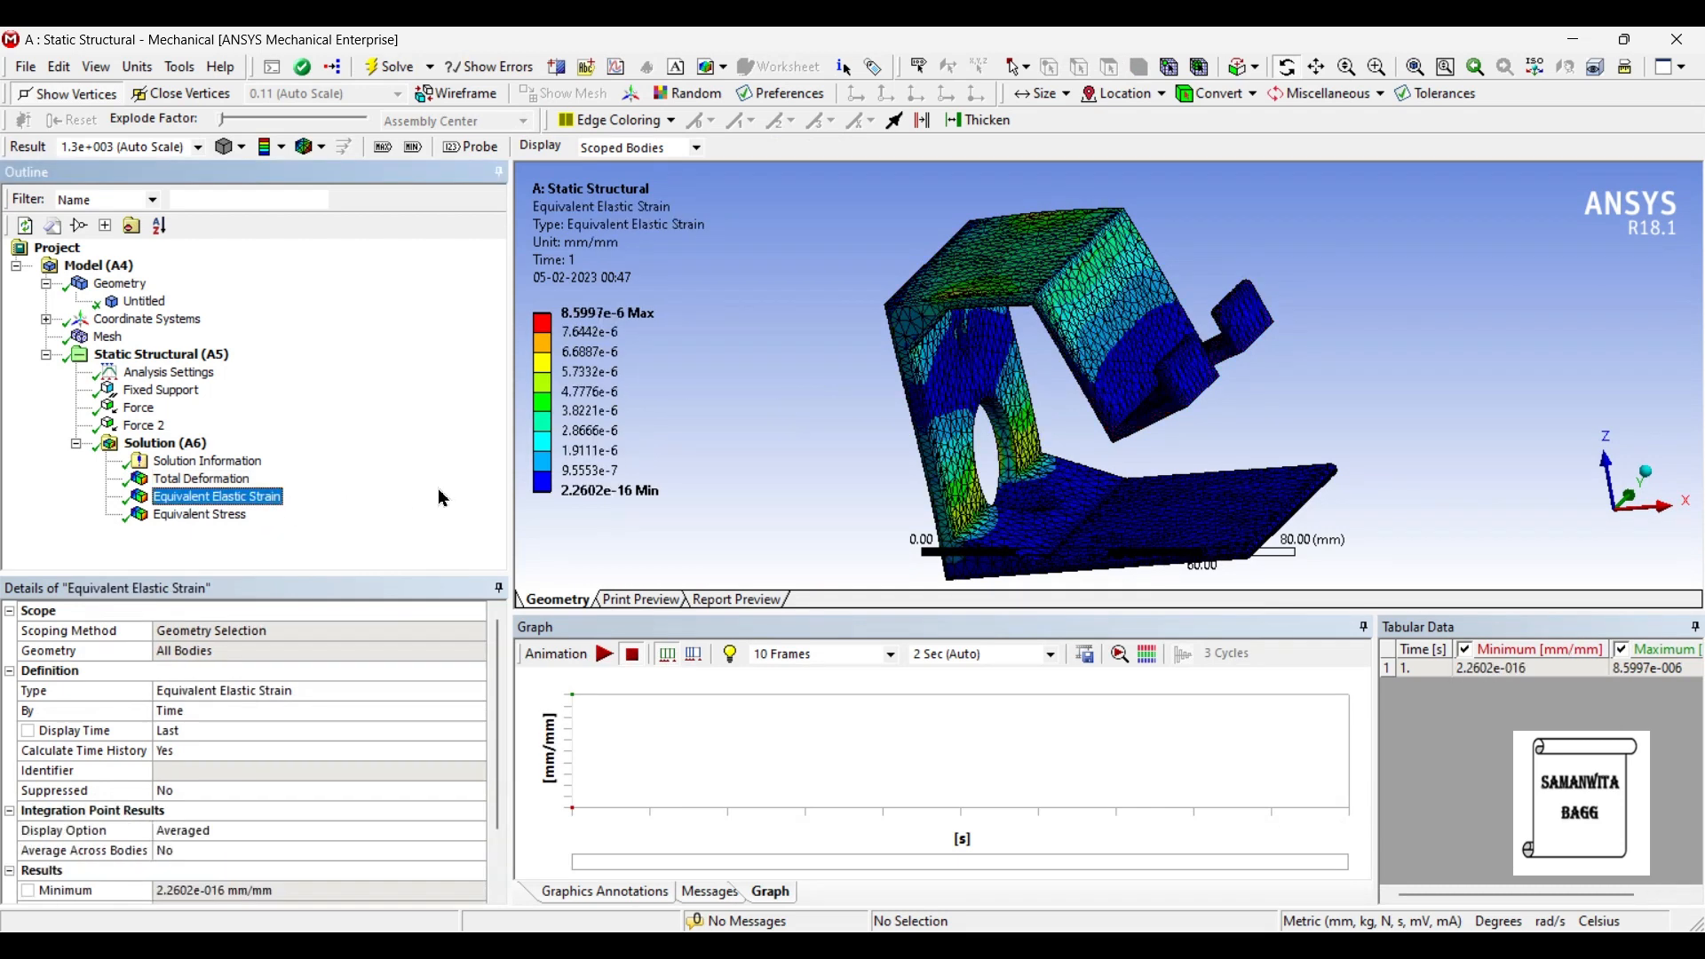
middle_click_drag(956, 418, 952, 440)
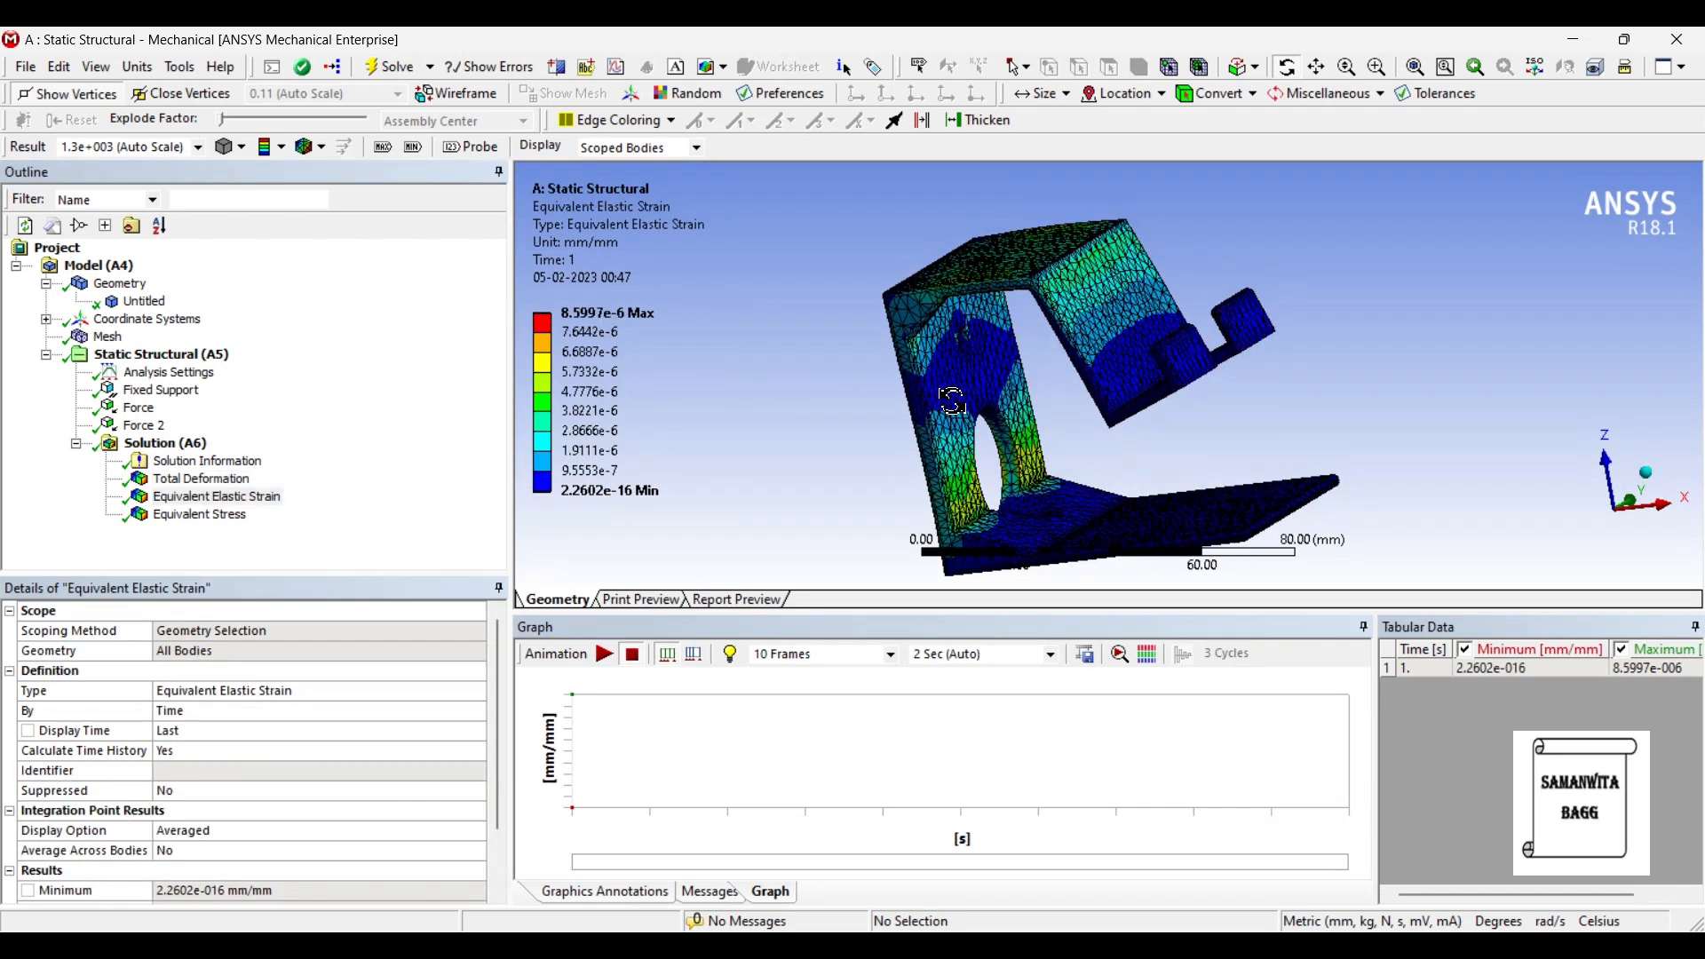
Step: Display the Equivalent Stress result of the aluminum alloy stand and play its animation briefly
left_click(200, 517)
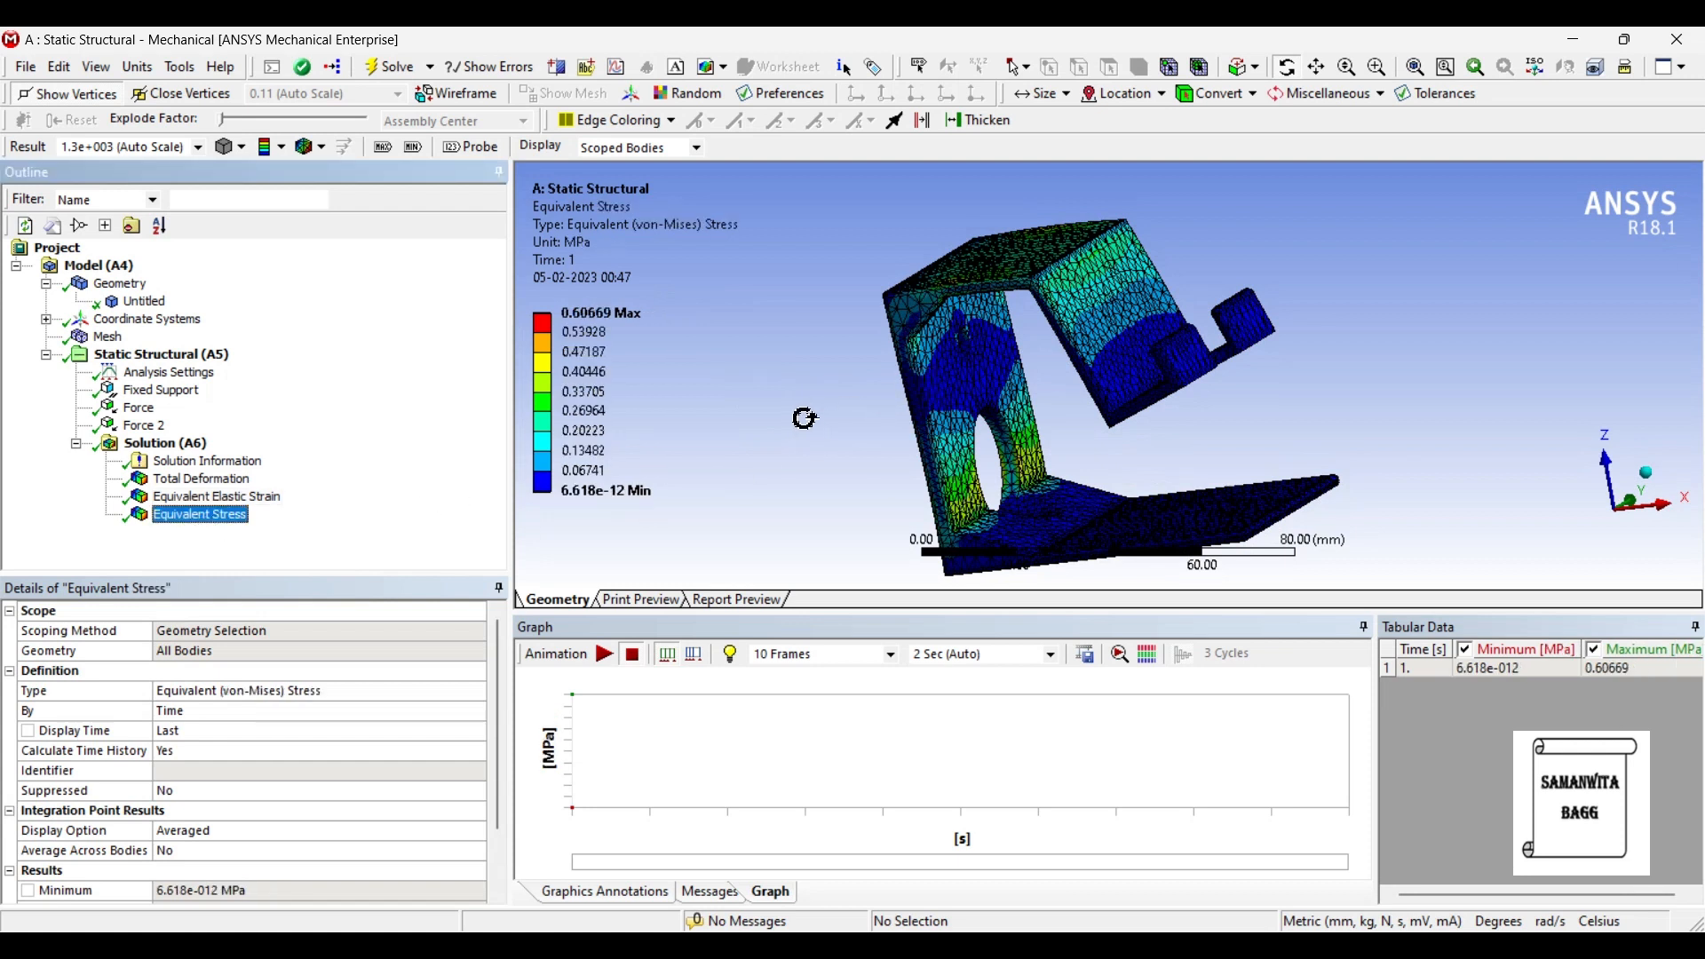
mouse_move(561, 352)
left_click(603, 655)
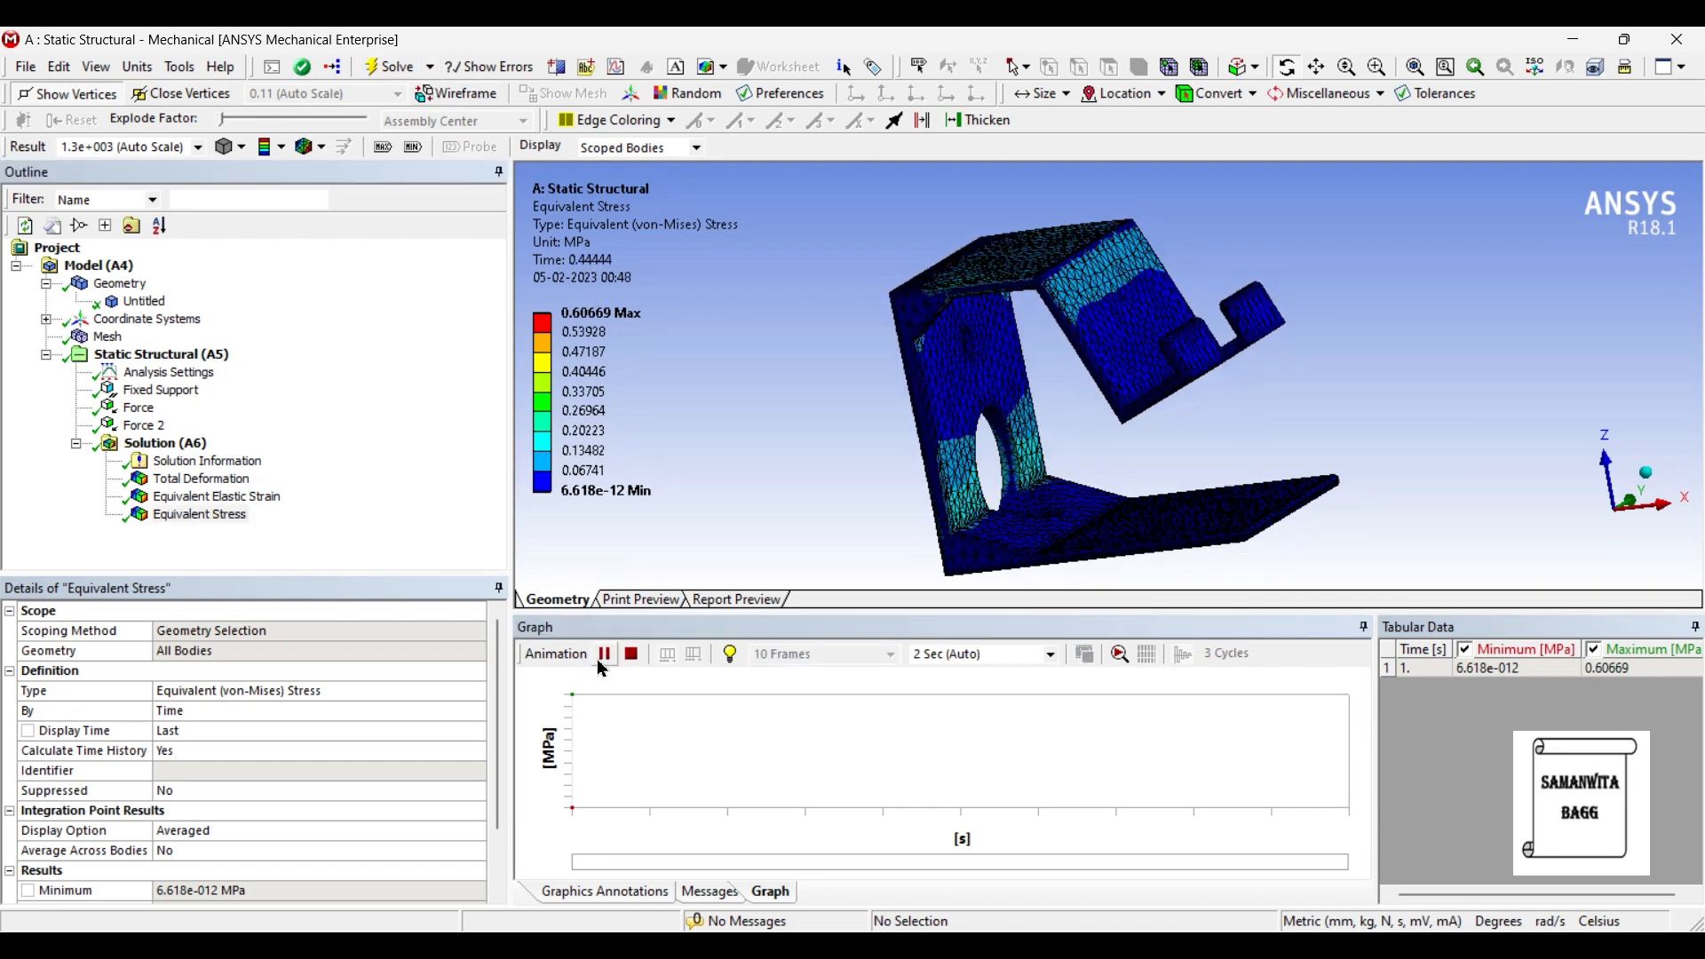
left_click(602, 659)
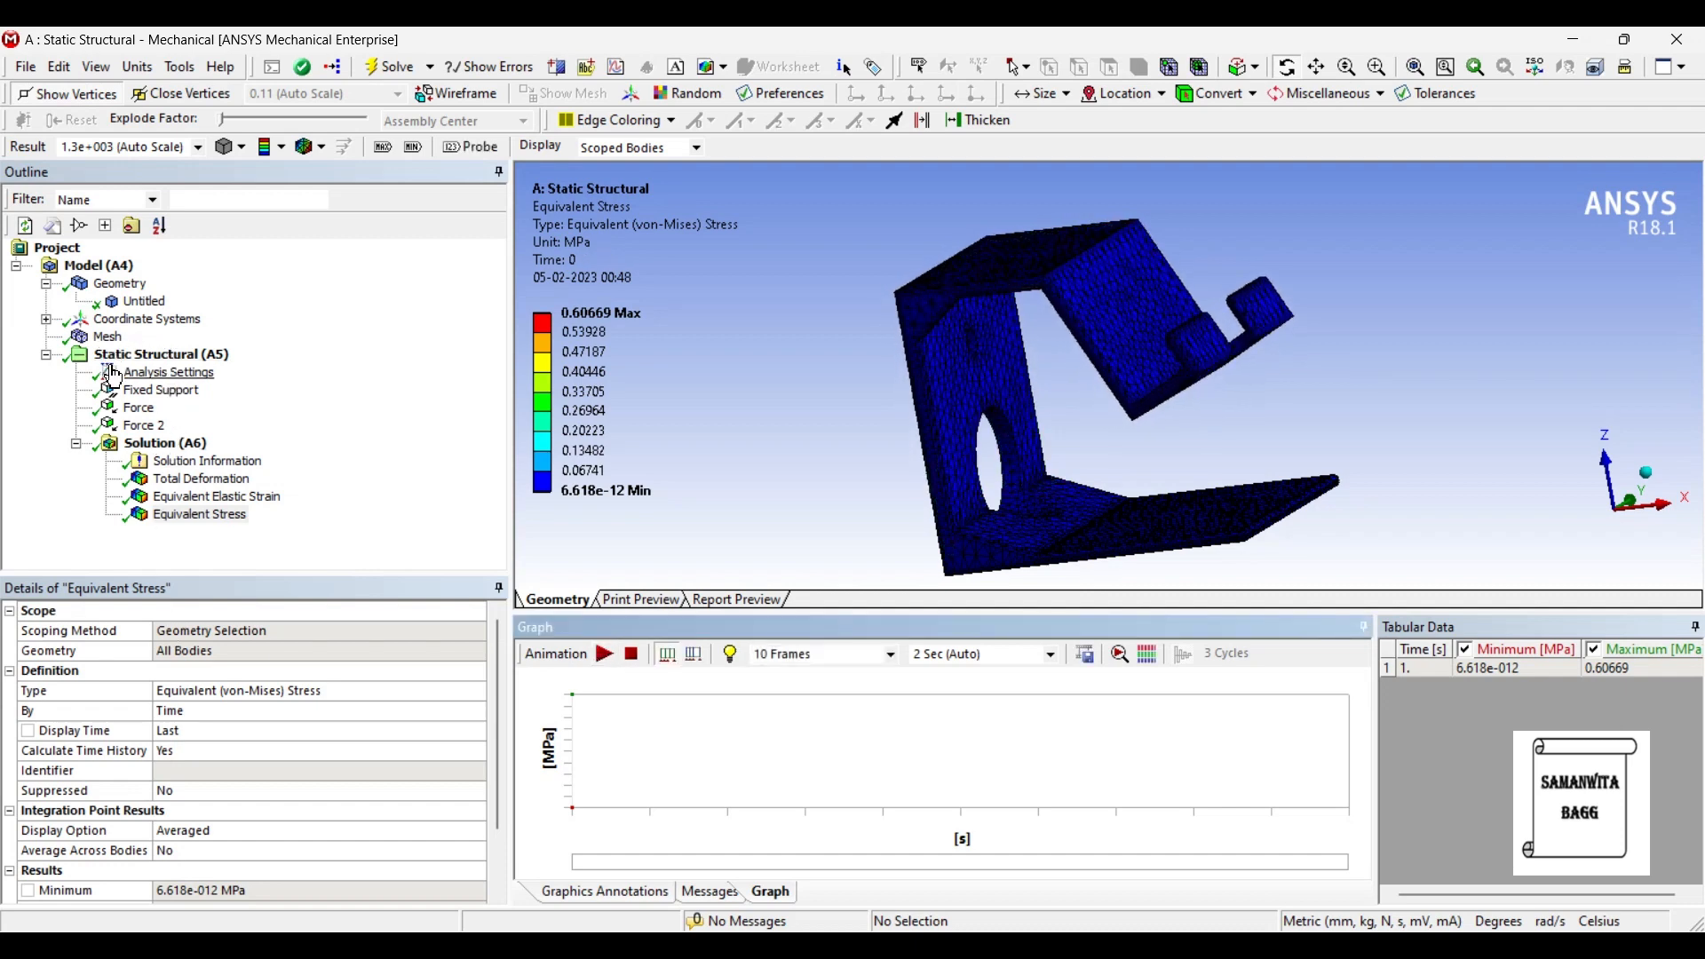
Step: Change the phone stand body's material assignment to Stainless Steel and re-solve the analysis
left_click(142, 301)
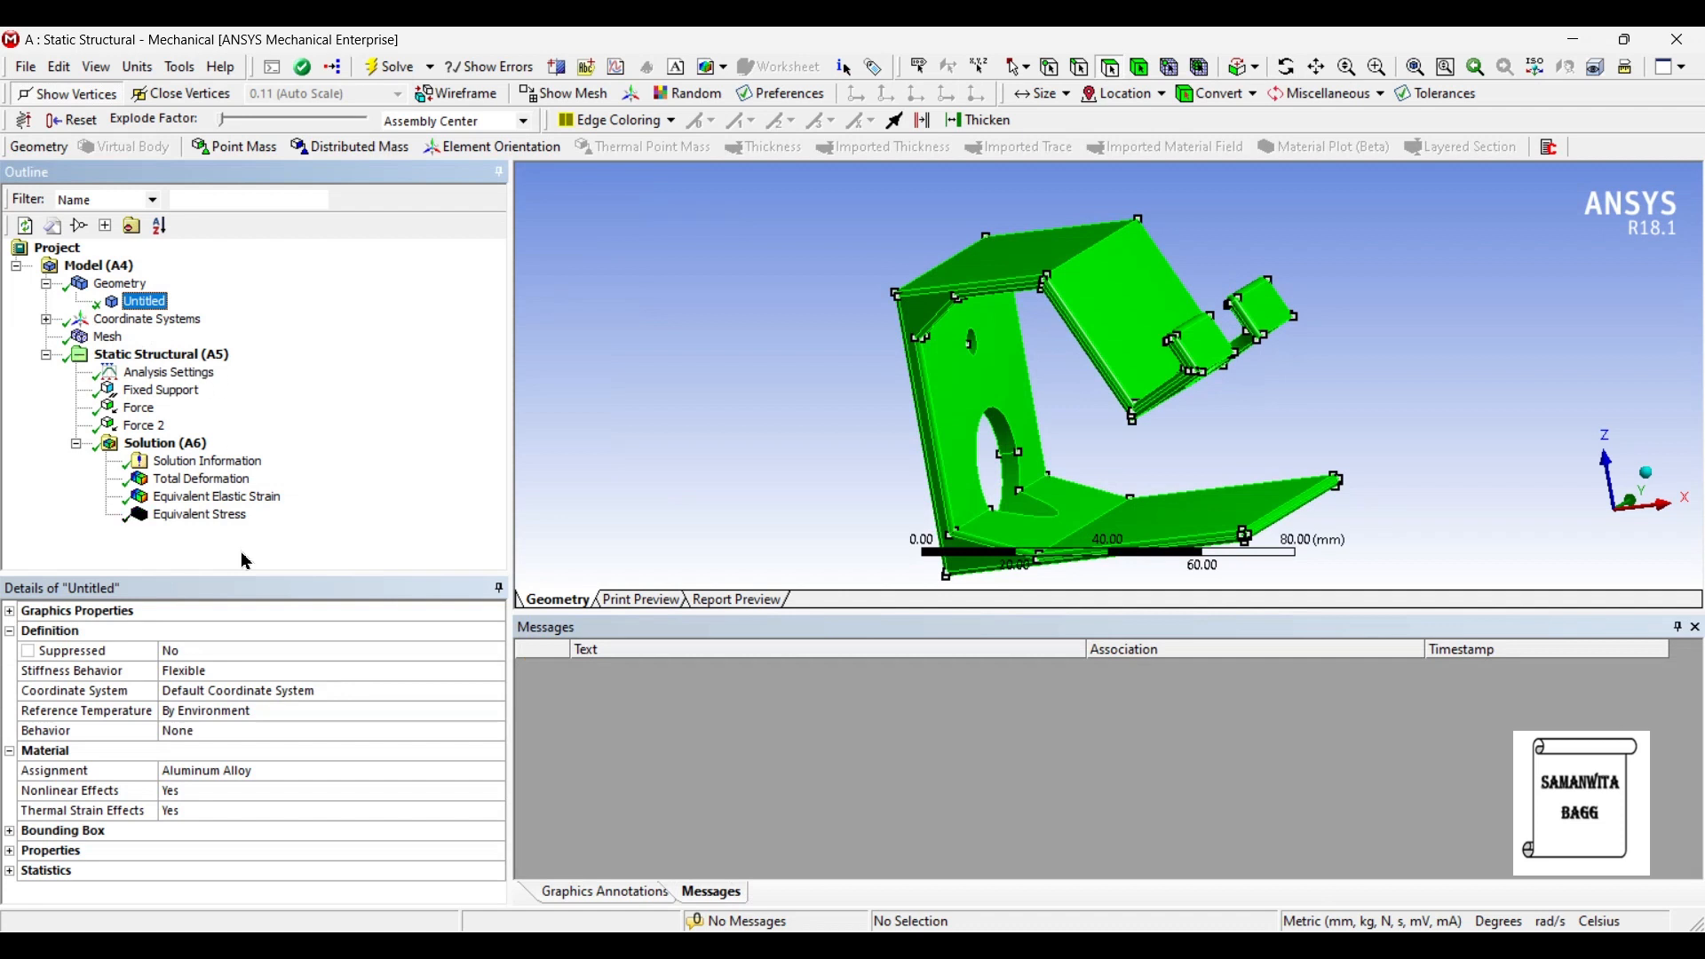
left_click(336, 771)
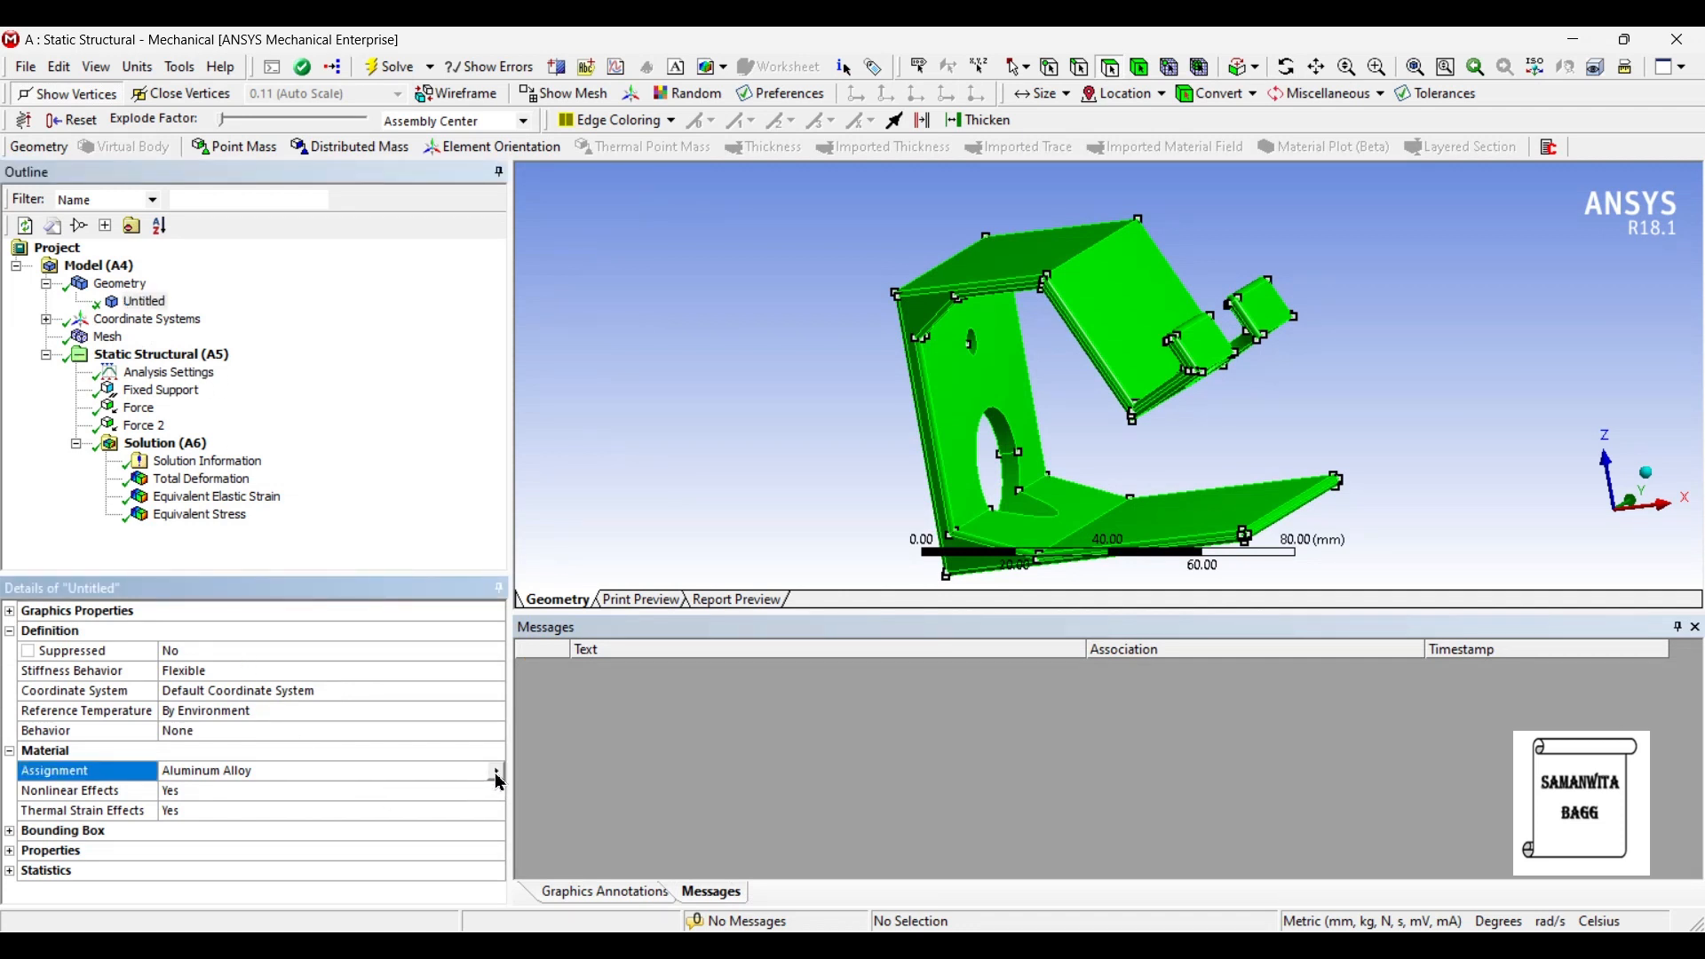
left_click(496, 772)
left_click(592, 899)
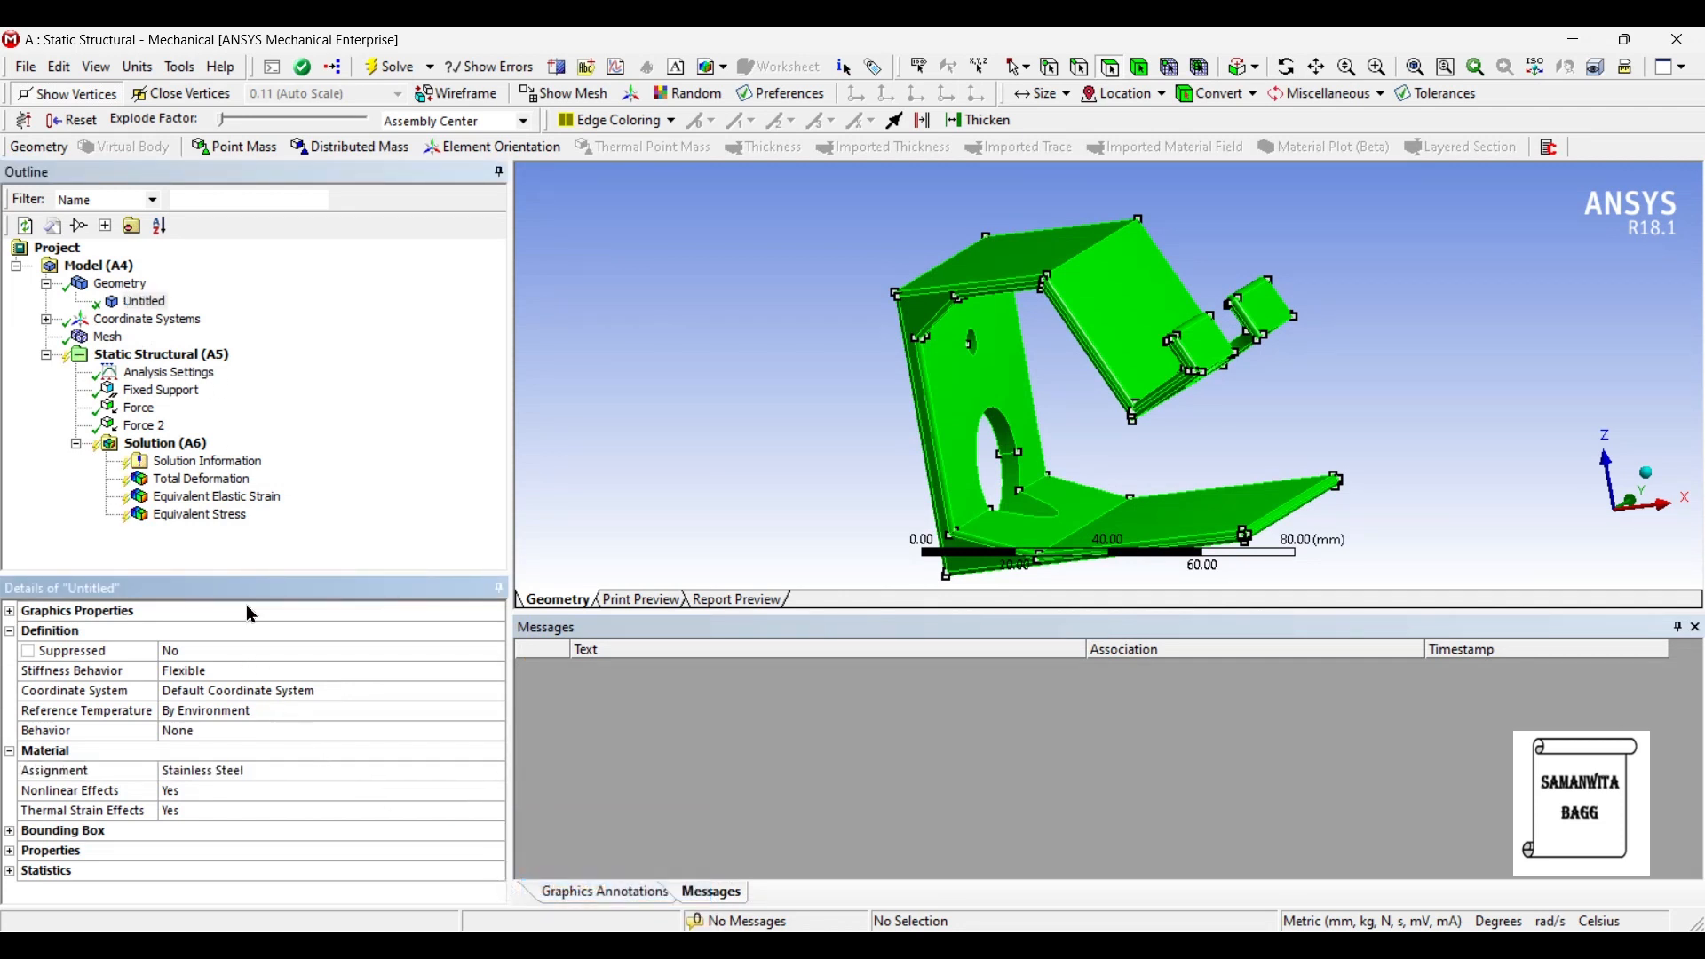
left_click(189, 448)
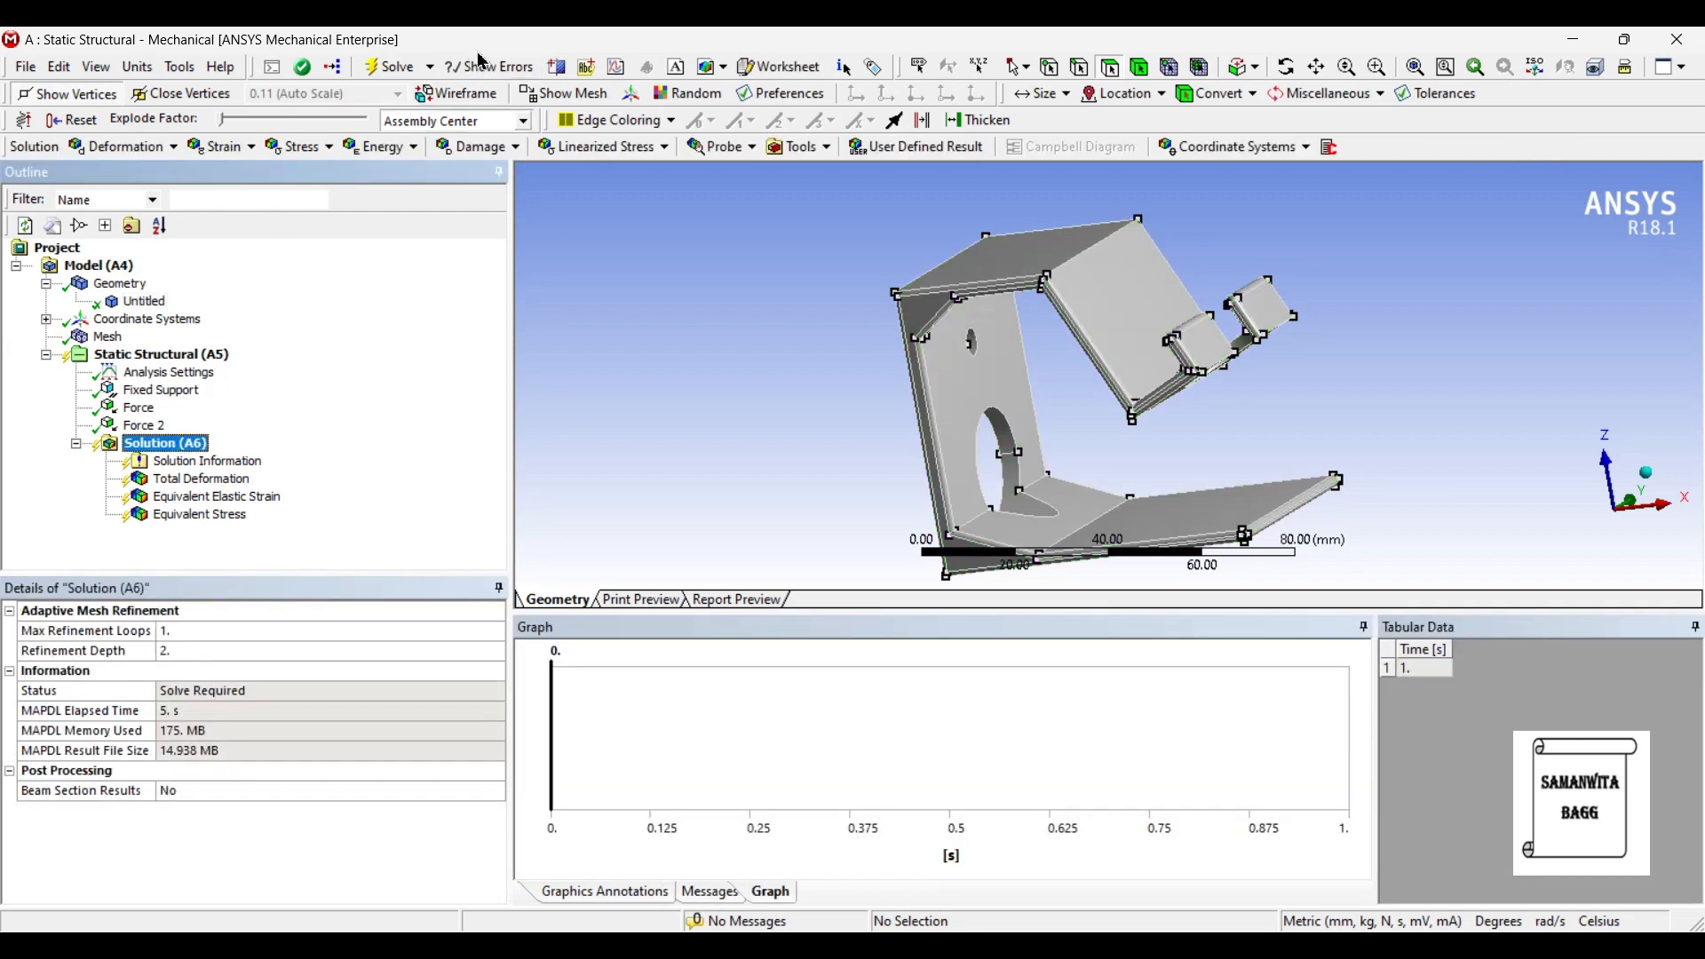
left_click(393, 66)
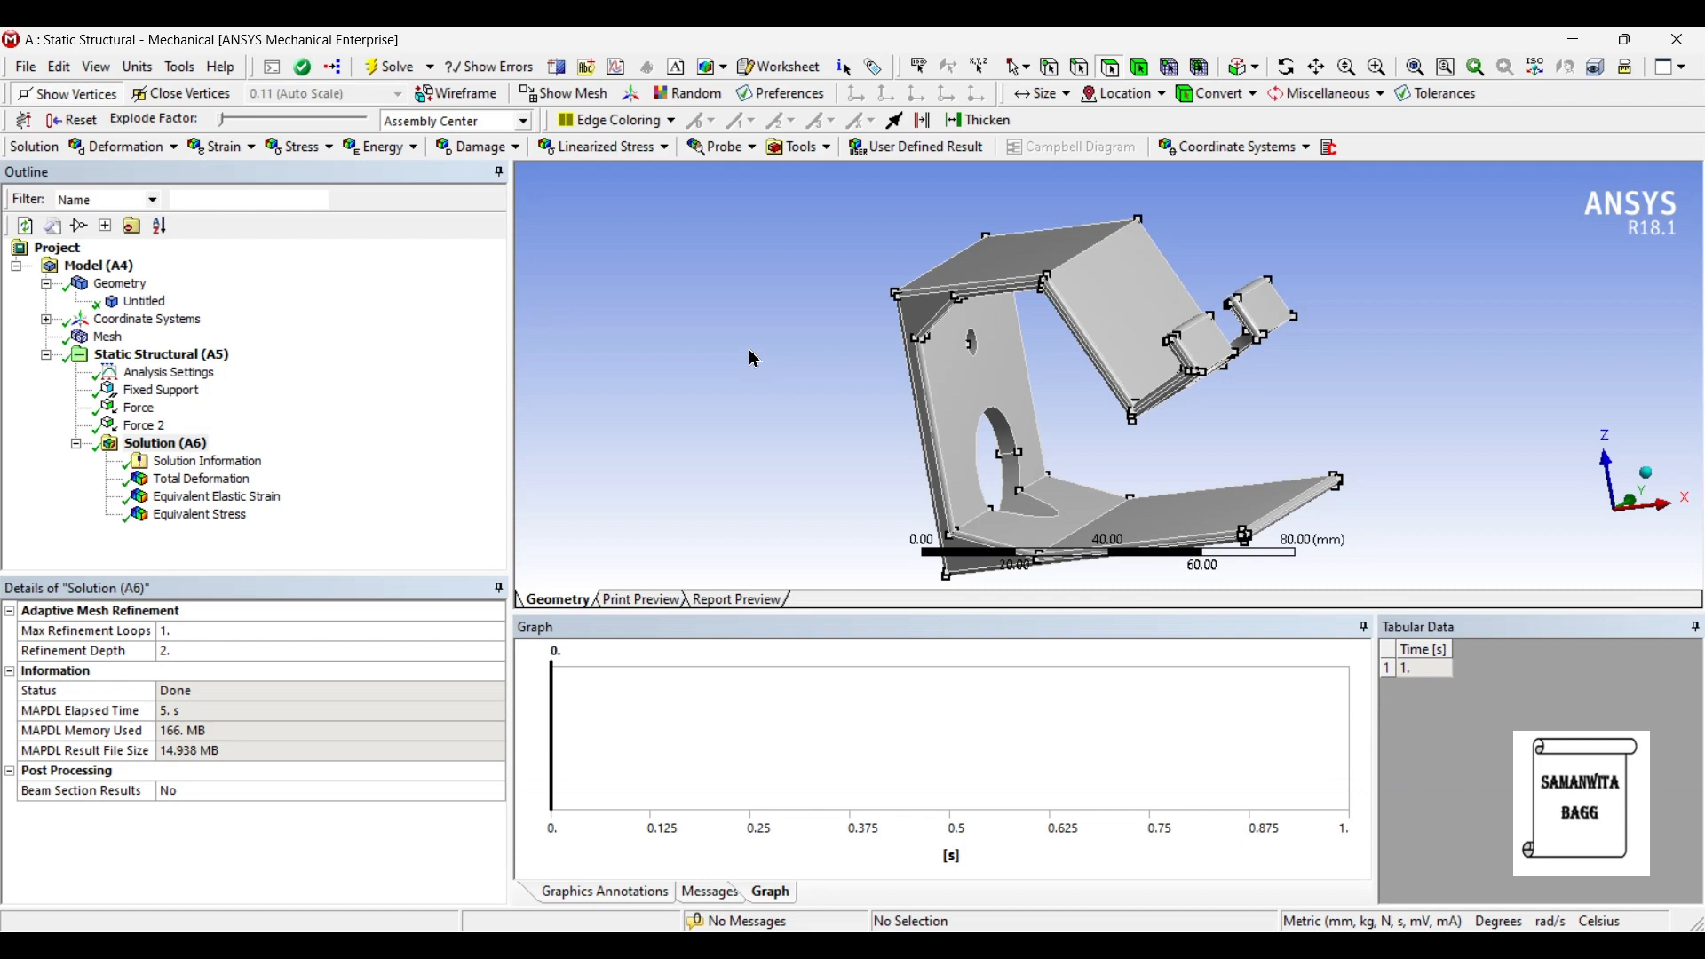
Step: Review the Total Deformation and Equivalent Stress results of the stainless steel stand
left_click(195, 480)
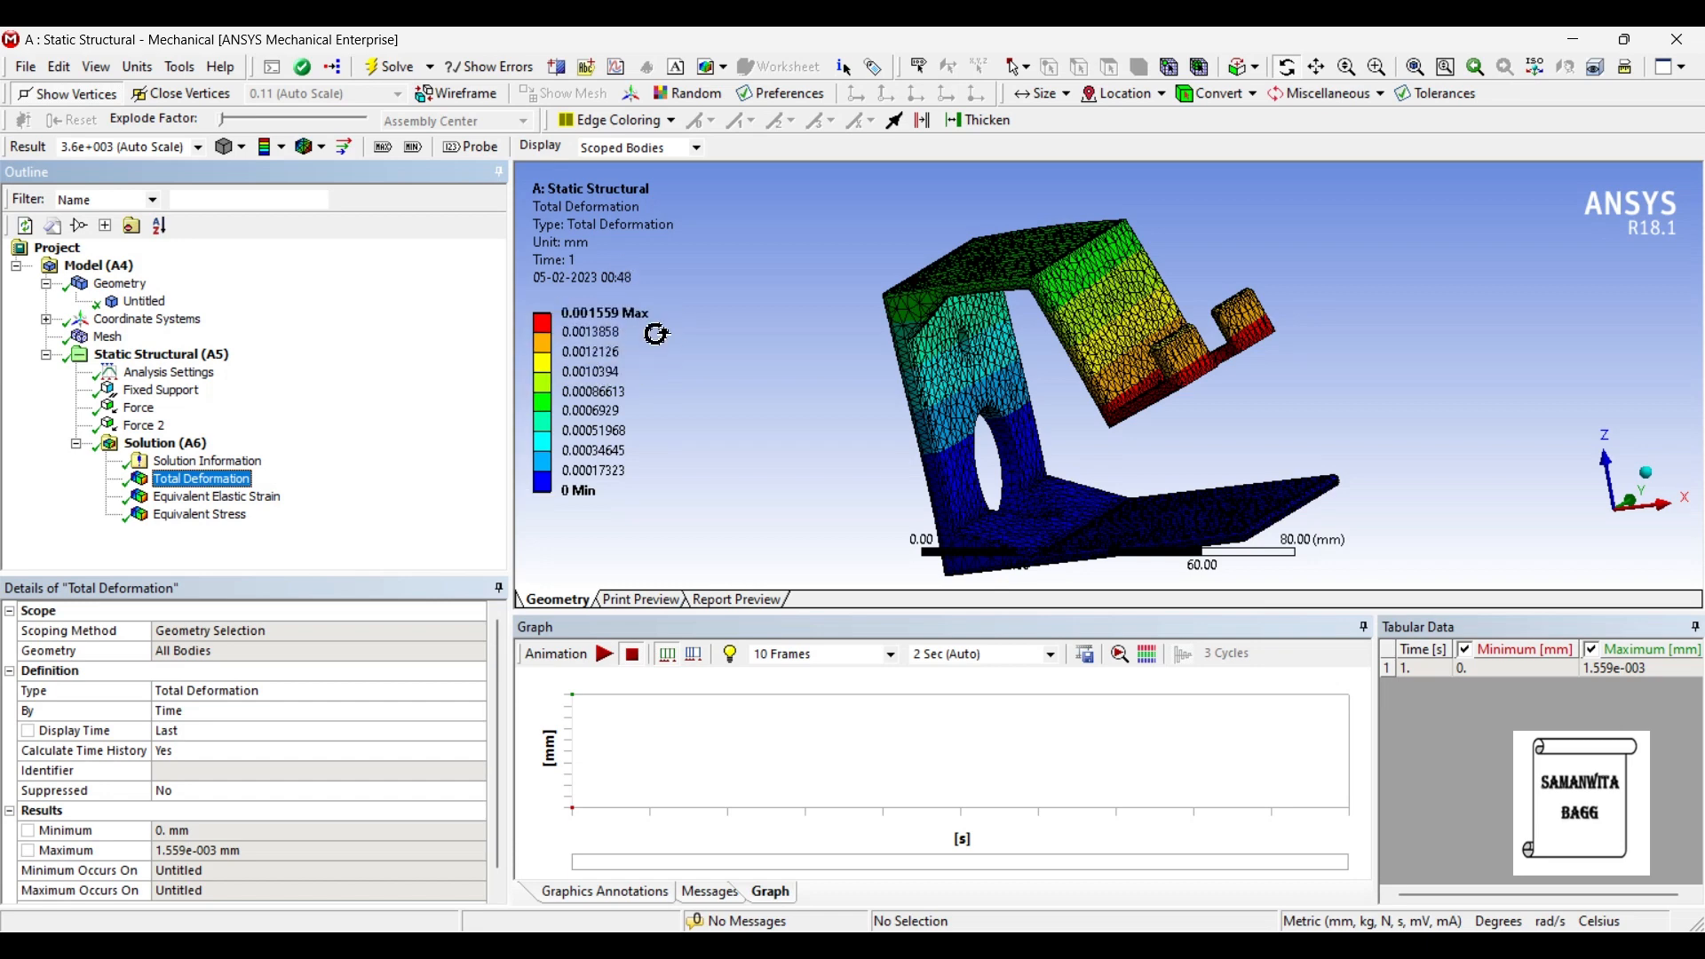
left_click(238, 524)
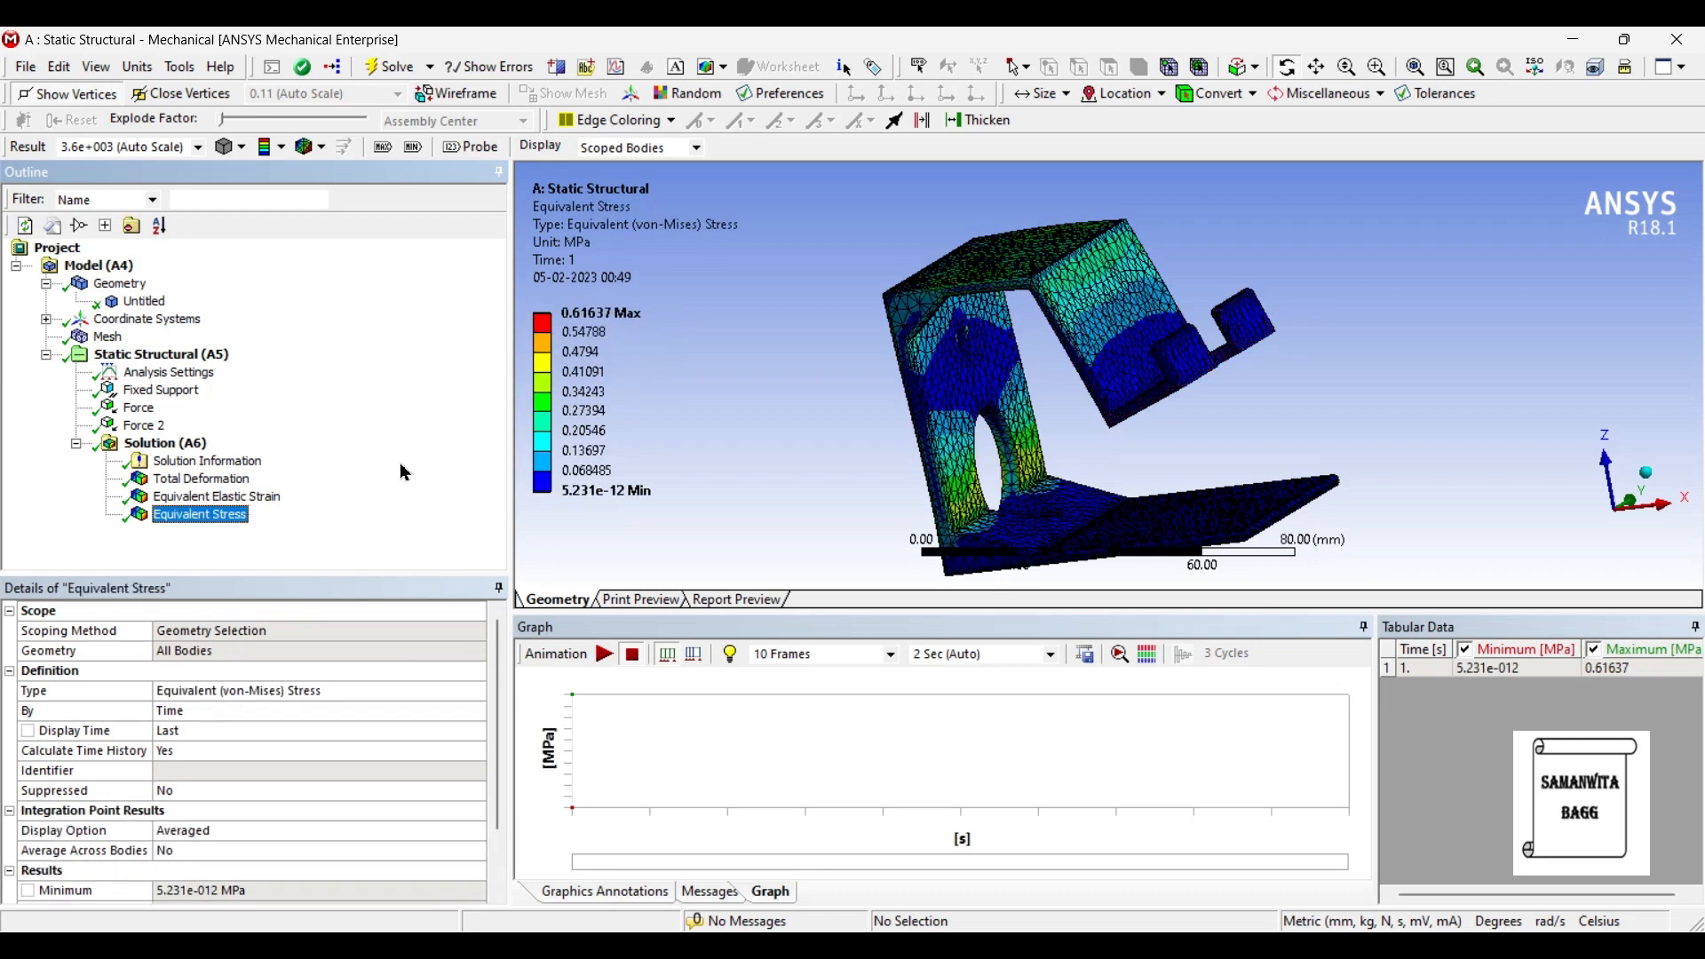